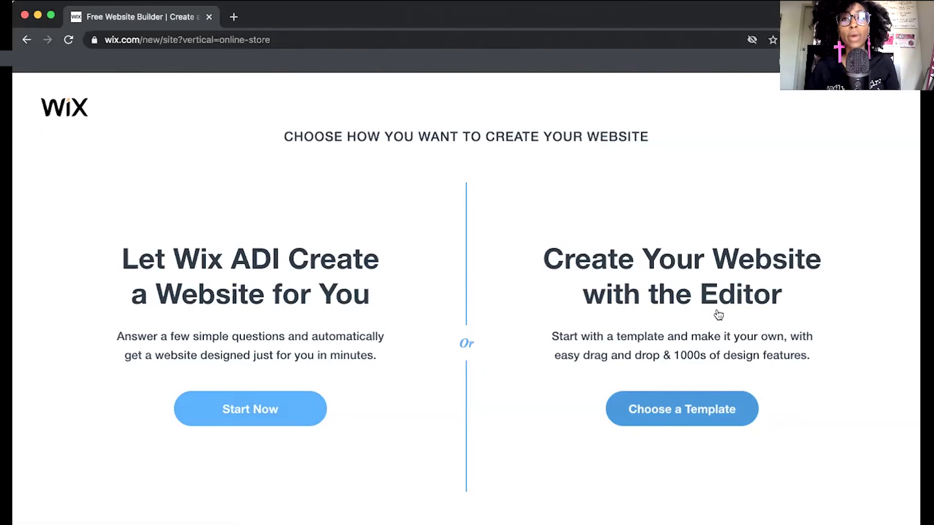
Choose to build the site from a template, bringing up the online store template gallery.
{"action": "left_click", "coordinate": [684, 411]}
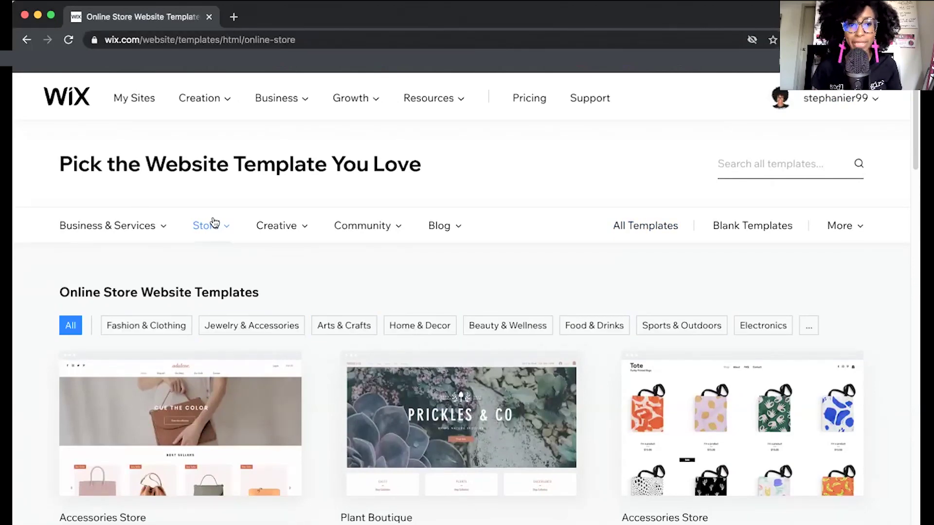
Filter the store templates to Fashion & Clothing and scroll through the first page.
{"action": "mouse_move", "coordinate": [218, 227]}
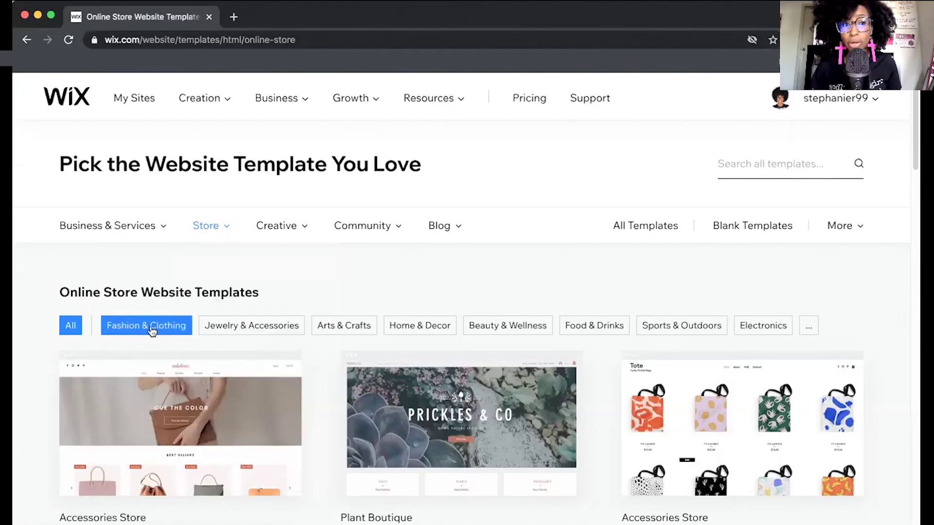
{"action": "scroll", "coordinate": [638, 299], "scroll_direction": "down", "scroll_amount": 3}
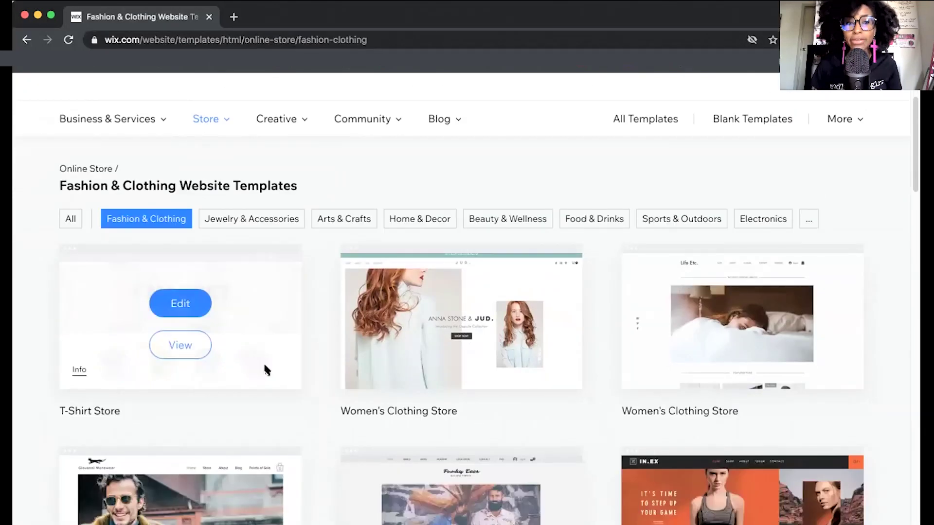
{"action": "scroll", "coordinate": [892, 400], "scroll_direction": "down", "scroll_amount": 6}
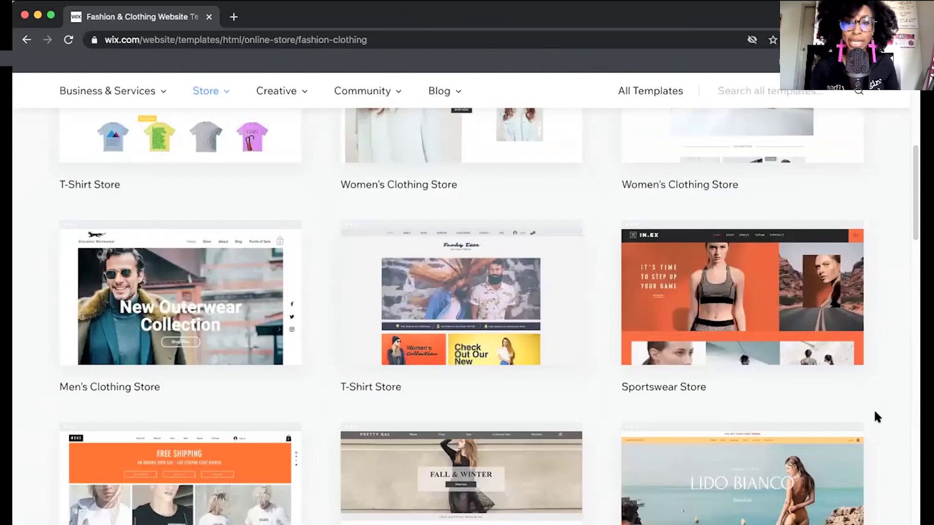
{"action": "scroll", "coordinate": [194, 349], "scroll_direction": "down", "scroll_amount": 6}
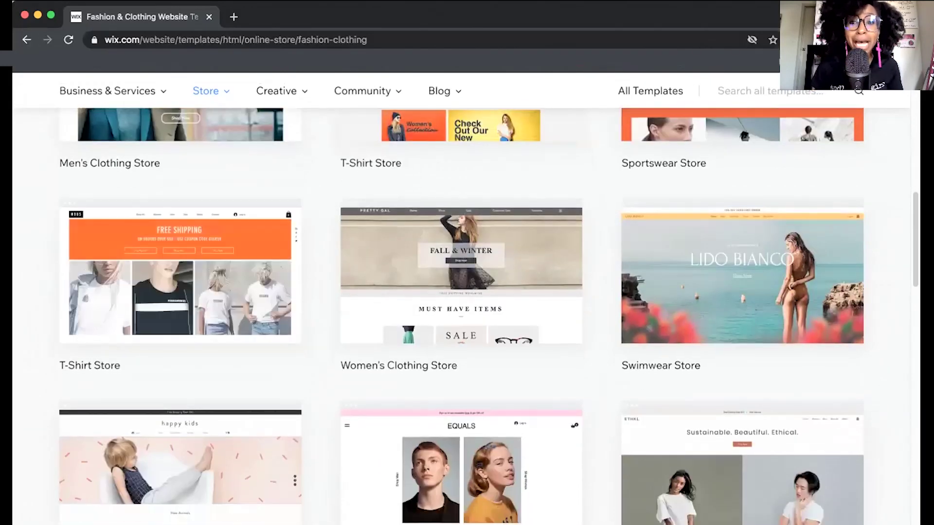
{"action": "scroll", "coordinate": [811, 351], "scroll_direction": "down", "scroll_amount": 2}
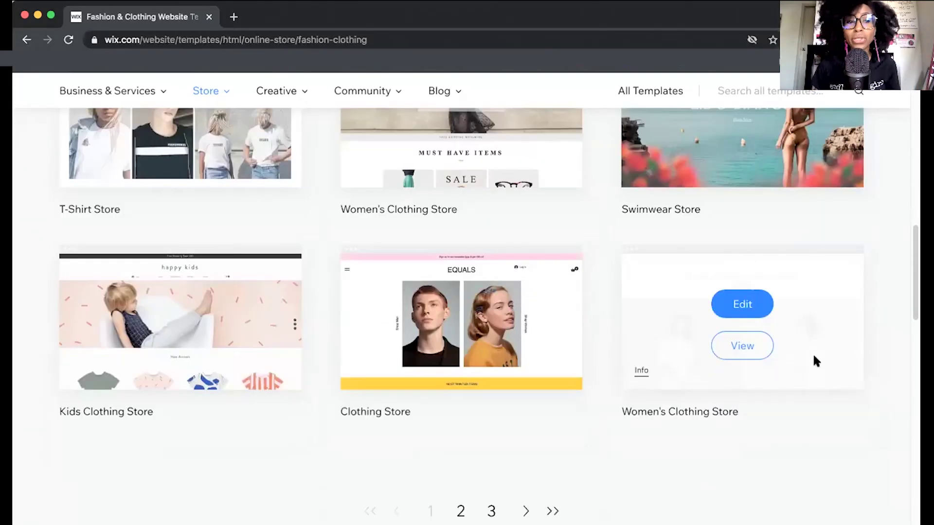
{"action": "scroll", "coordinate": [885, 474], "scroll_direction": "down", "scroll_amount": 2}
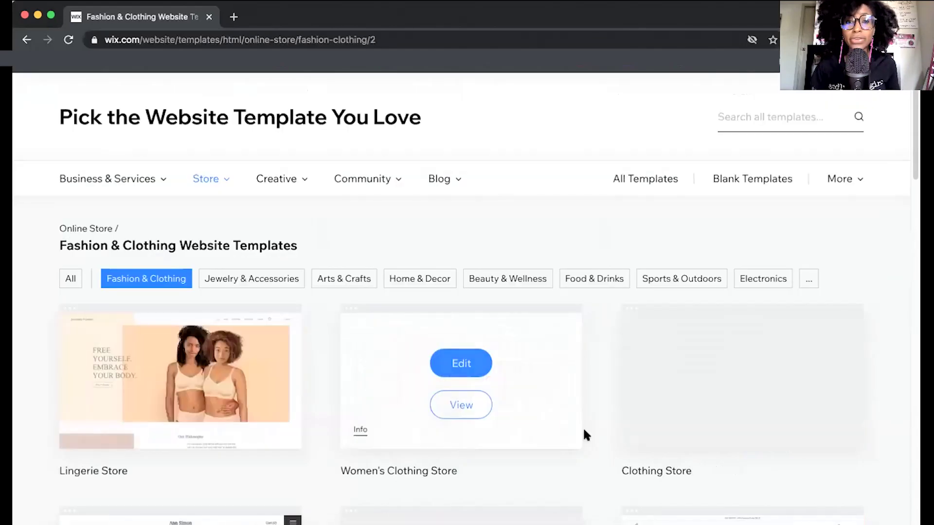
{"action": "scroll", "coordinate": [891, 407], "scroll_direction": "down", "scroll_amount": 1}
{"action": "scroll", "coordinate": [889, 412], "scroll_direction": "down", "scroll_amount": 5}
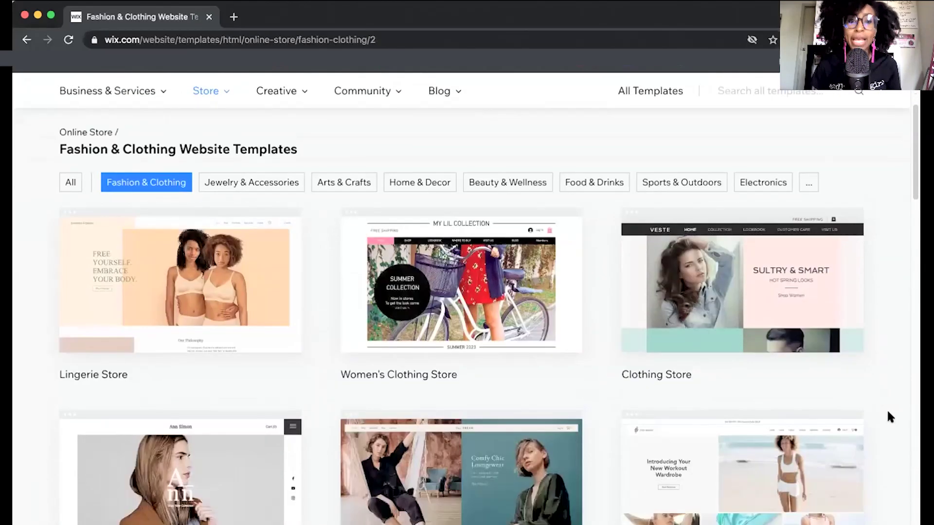
{"action": "scroll", "coordinate": [883, 417], "scroll_direction": "down", "scroll_amount": 10}
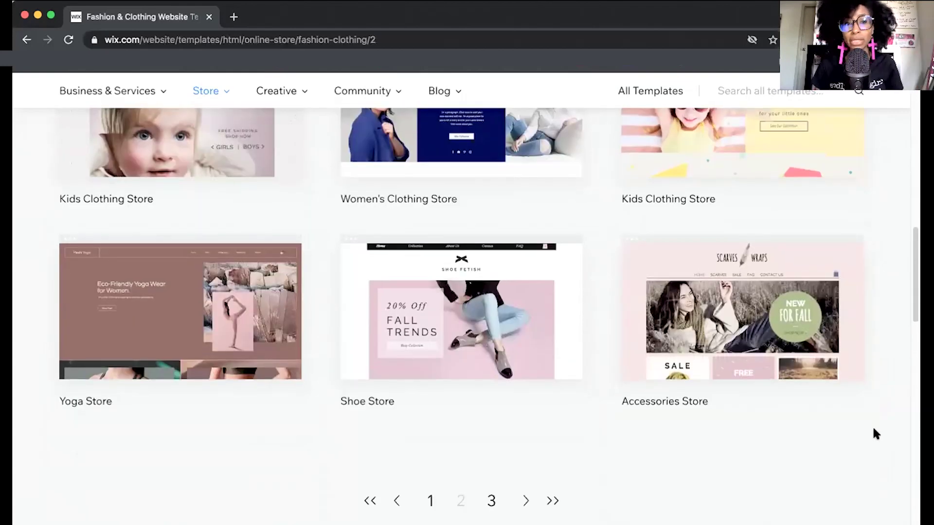
{"action": "scroll", "coordinate": [872, 428], "scroll_direction": "down", "scroll_amount": 1}
Jump to page 3 of the Fashion & Clothing templates, then back to page 1.
{"action": "left_click", "coordinate": [487, 462]}
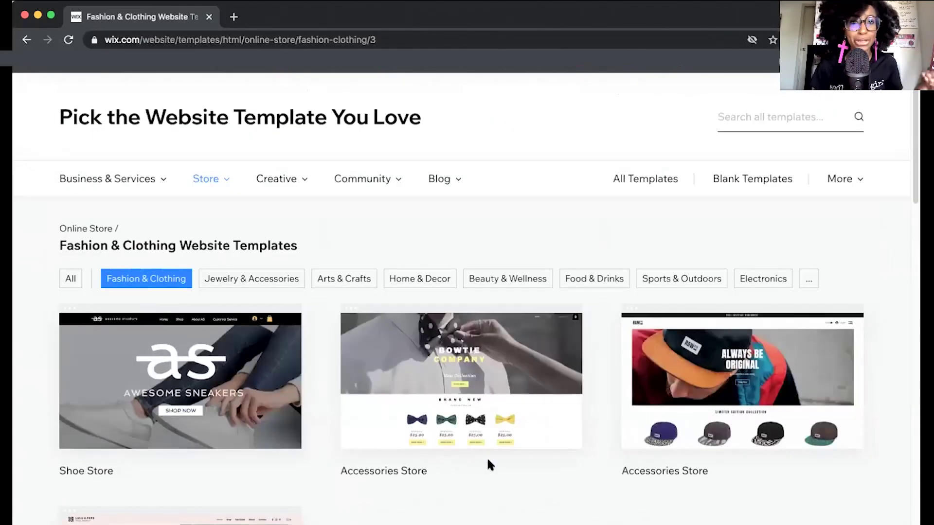
{"action": "scroll", "coordinate": [862, 426], "scroll_direction": "down", "scroll_amount": 7}
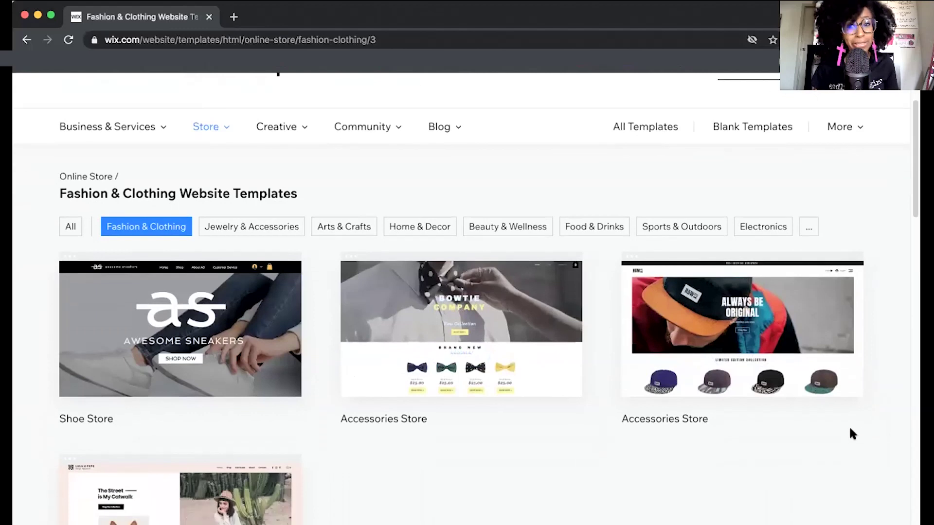
{"action": "scroll", "coordinate": [860, 433], "scroll_direction": "down", "scroll_amount": 2}
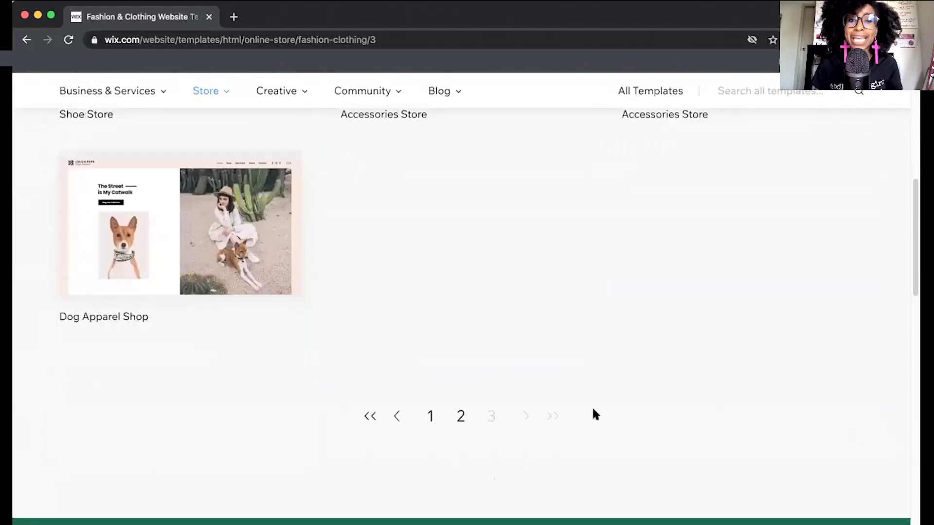
{"action": "left_click", "coordinate": [430, 417]}
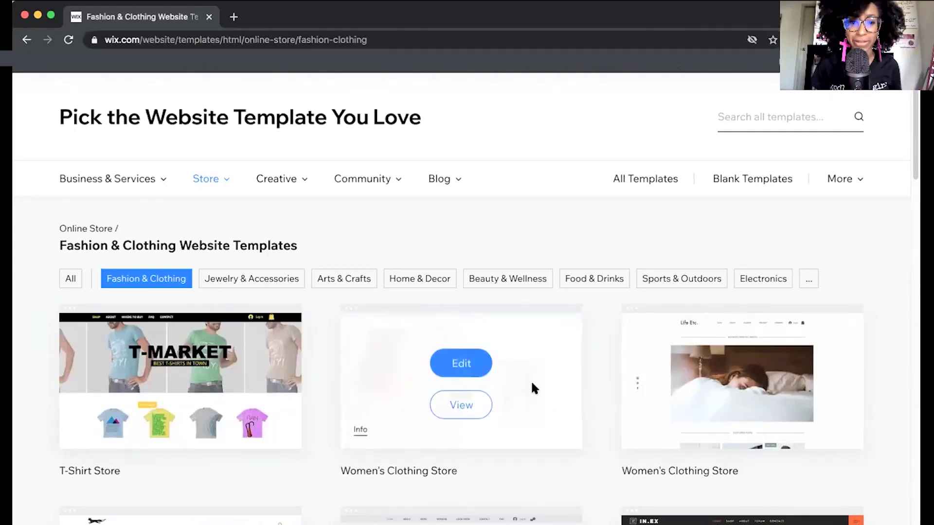
{"action": "scroll", "coordinate": [467, 331], "scroll_direction": "down", "scroll_amount": 2}
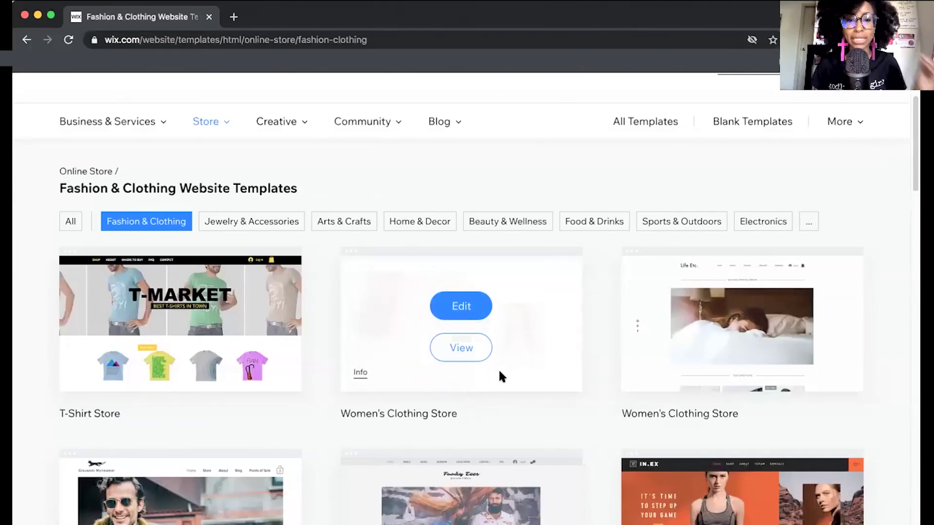
Preview the Women's Clothing Store template and browse its home, About and FAQ pages.
{"action": "left_click", "coordinate": [462, 350]}
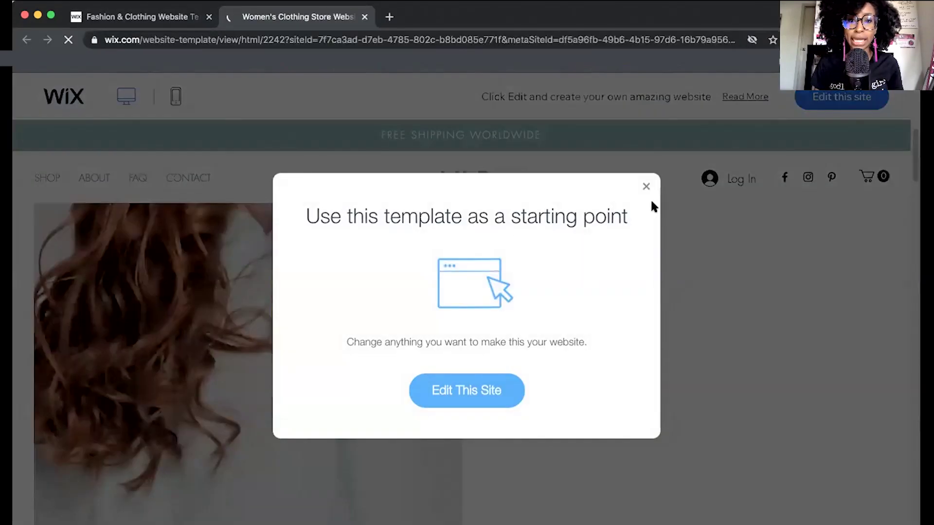
{"action": "left_click", "coordinate": [647, 188]}
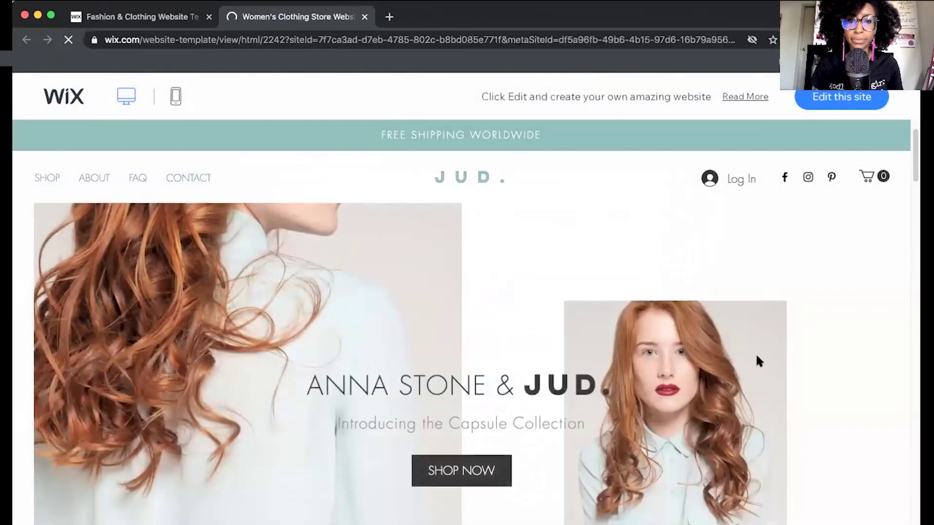
{"action": "scroll", "coordinate": [494, 382], "scroll_direction": "down", "scroll_amount": 15}
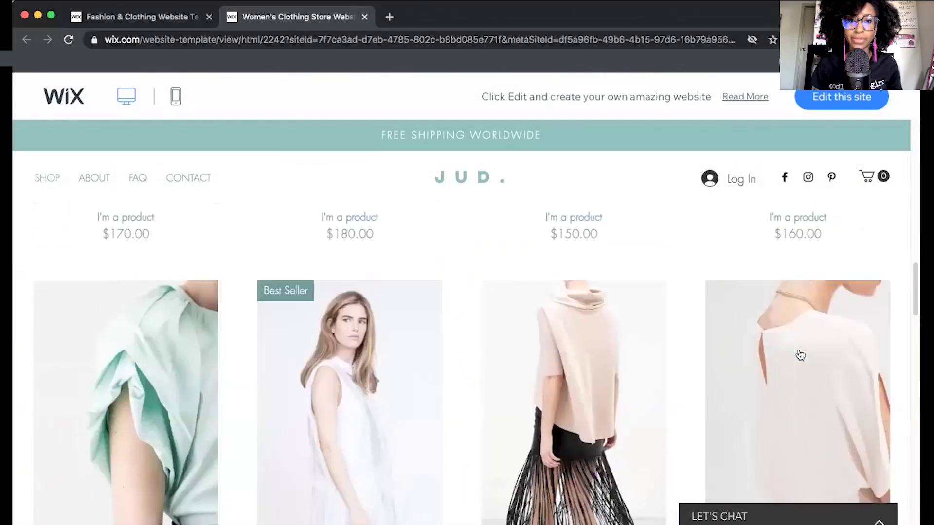
{"action": "scroll", "coordinate": [764, 357], "scroll_direction": "down", "scroll_amount": 12}
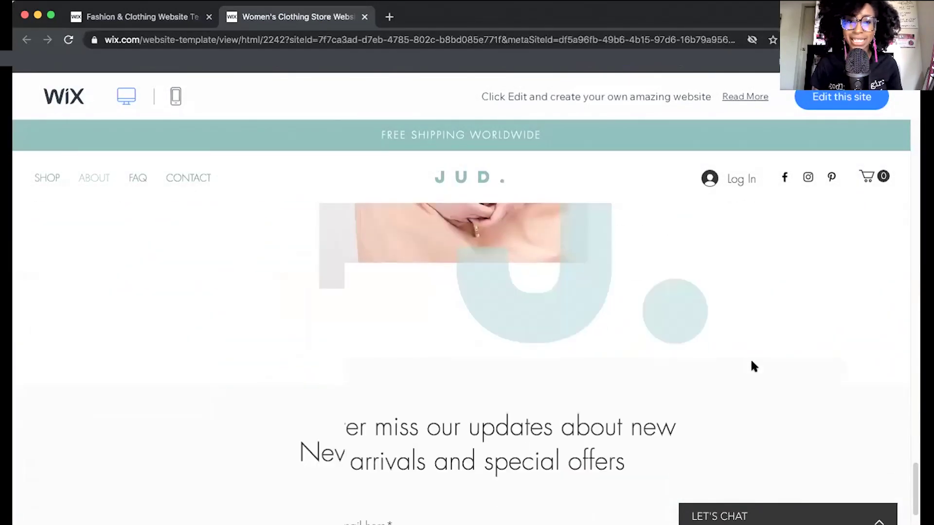
{"action": "scroll", "coordinate": [707, 360], "scroll_direction": "up", "scroll_amount": 20}
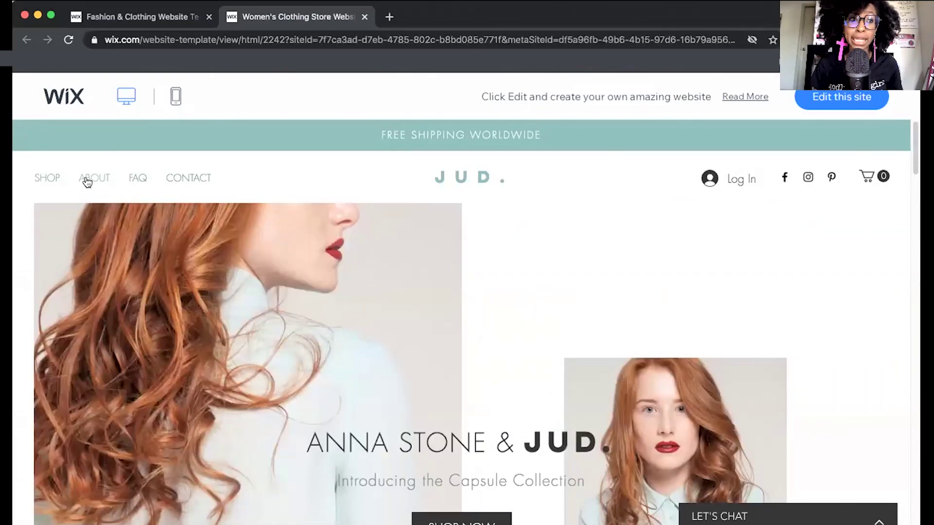
{"action": "left_click", "coordinate": [87, 179]}
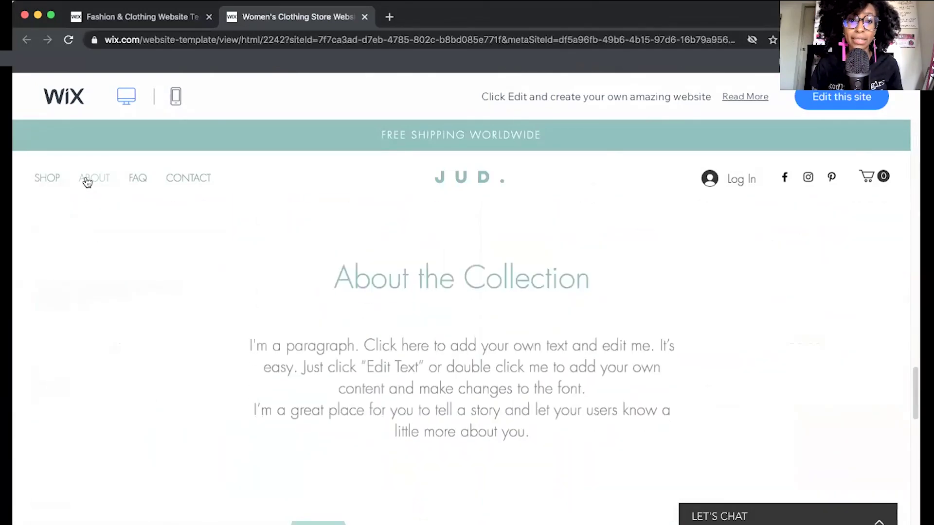
{"action": "left_click", "coordinate": [139, 179]}
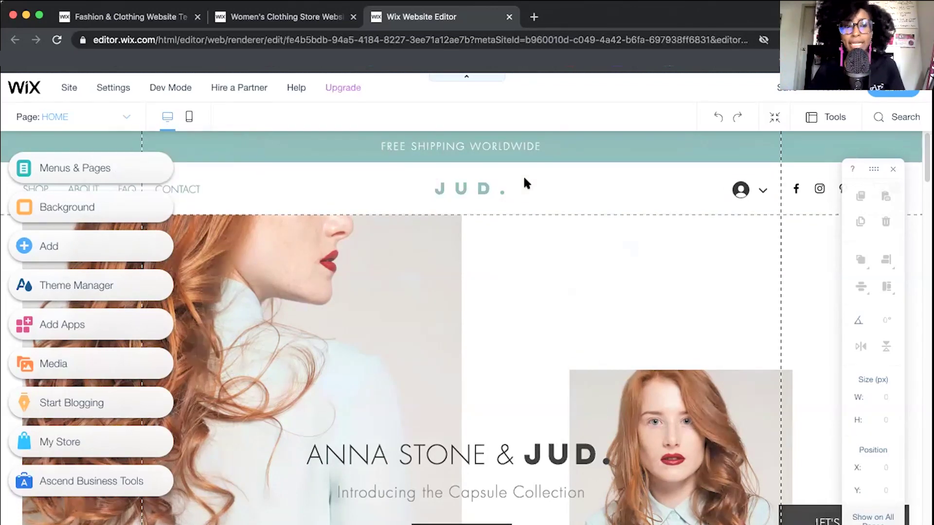
Apply the red, turquoise and blue colour theme from the Theme Manager's alternatives.
{"action": "scroll", "coordinate": [696, 355], "scroll_direction": "down", "scroll_amount": 10}
{"action": "scroll", "coordinate": [699, 355], "scroll_direction": "up", "scroll_amount": 10}
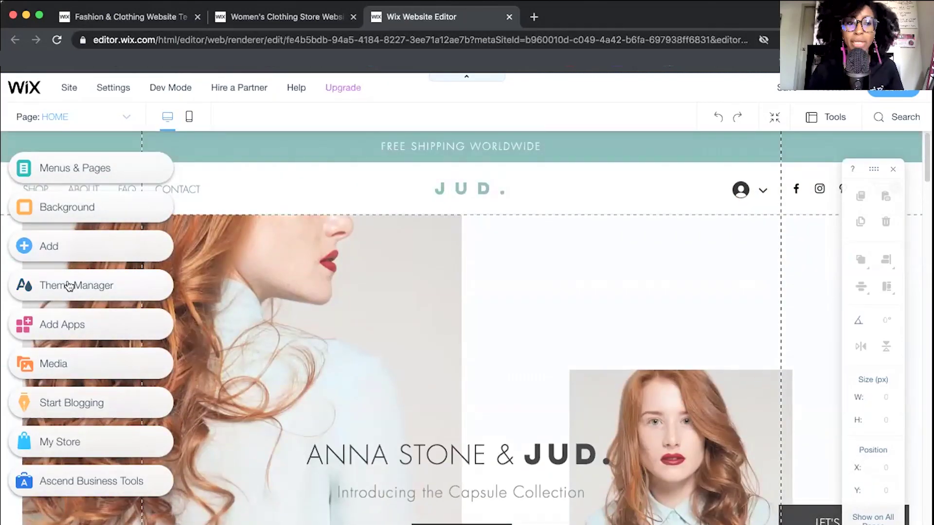
{"action": "left_click", "coordinate": [78, 287]}
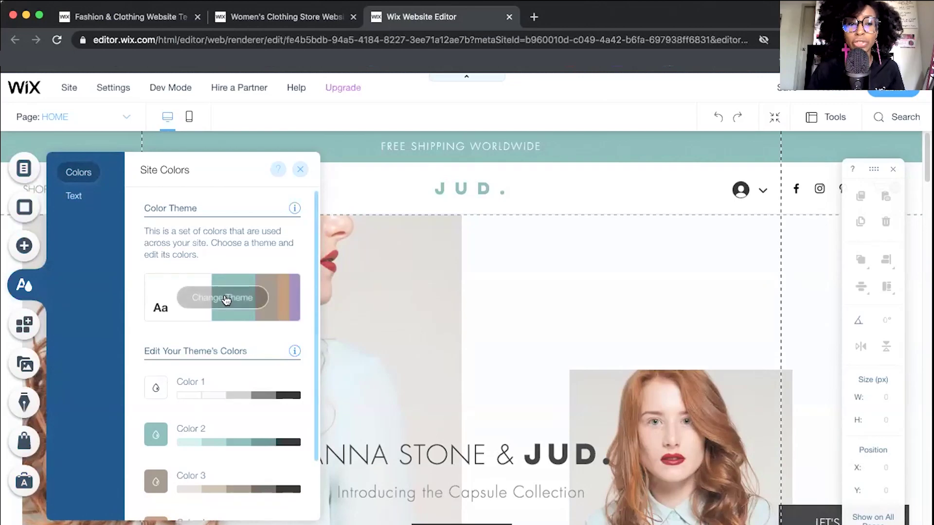
{"action": "left_click", "coordinate": [225, 300]}
{"action": "scroll", "coordinate": [243, 341], "scroll_direction": "down", "scroll_amount": 10}
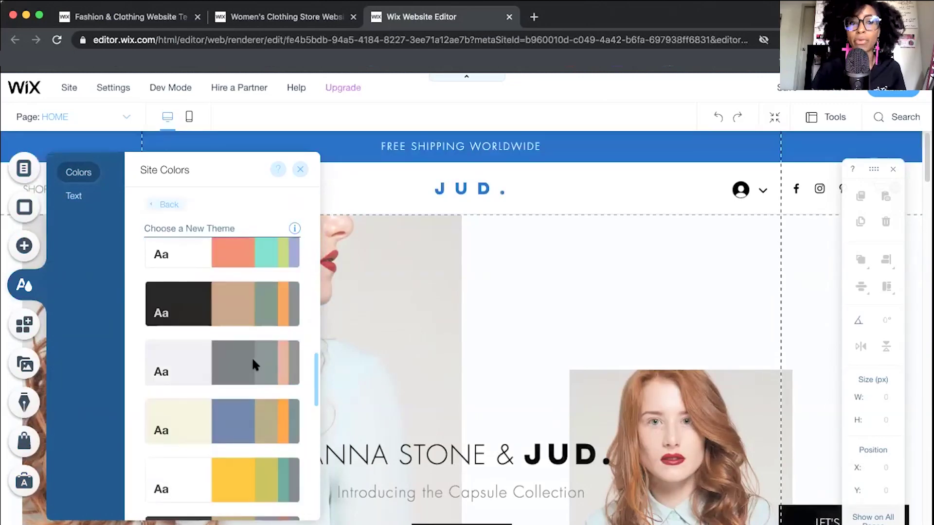
{"action": "scroll", "coordinate": [252, 357], "scroll_direction": "up", "scroll_amount": 3}
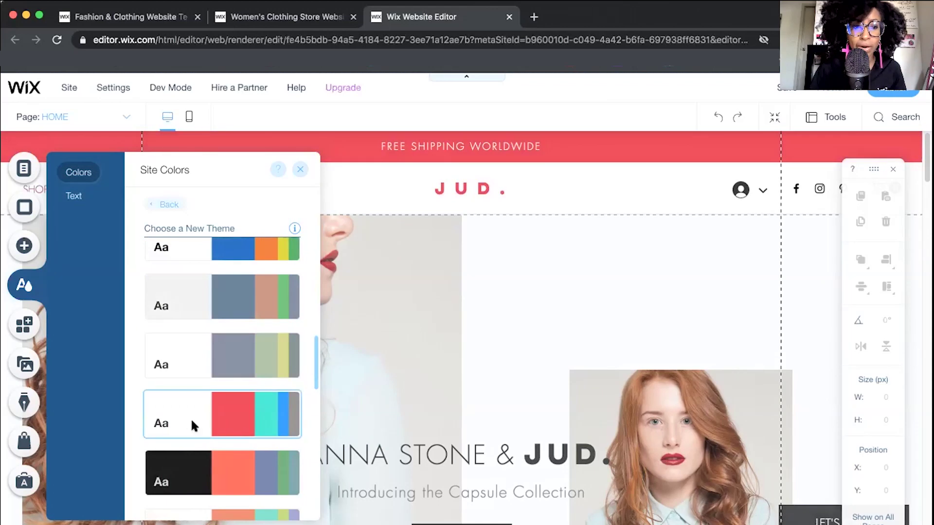
{"action": "scroll", "coordinate": [190, 424], "scroll_direction": "down", "scroll_amount": 5}
{"action": "scroll", "coordinate": [262, 430], "scroll_direction": "up", "scroll_amount": 10}
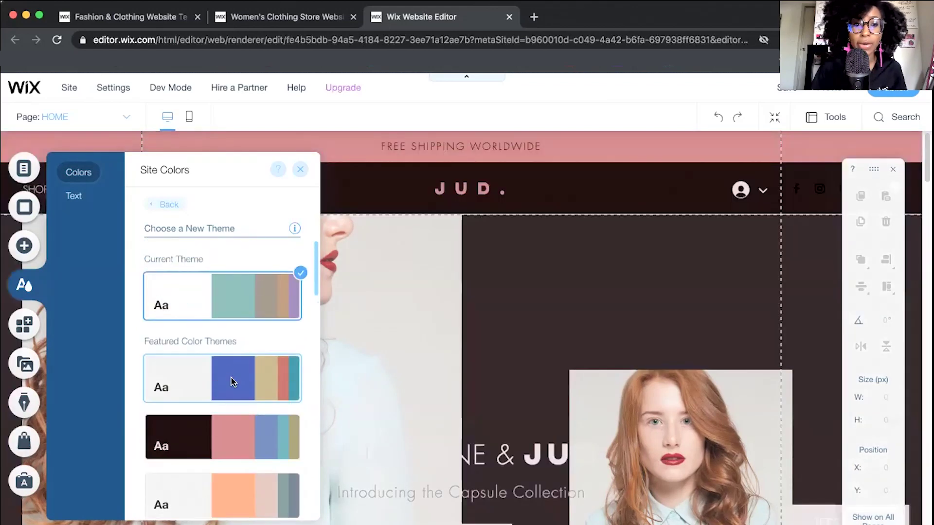
{"action": "scroll", "coordinate": [153, 306], "scroll_direction": "down", "scroll_amount": 5}
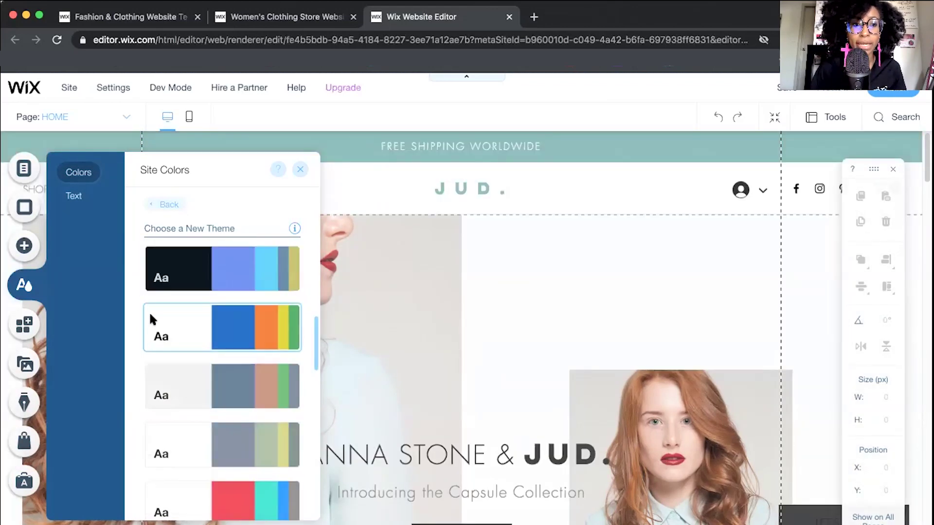
{"action": "scroll", "coordinate": [156, 314], "scroll_direction": "up", "scroll_amount": 5}
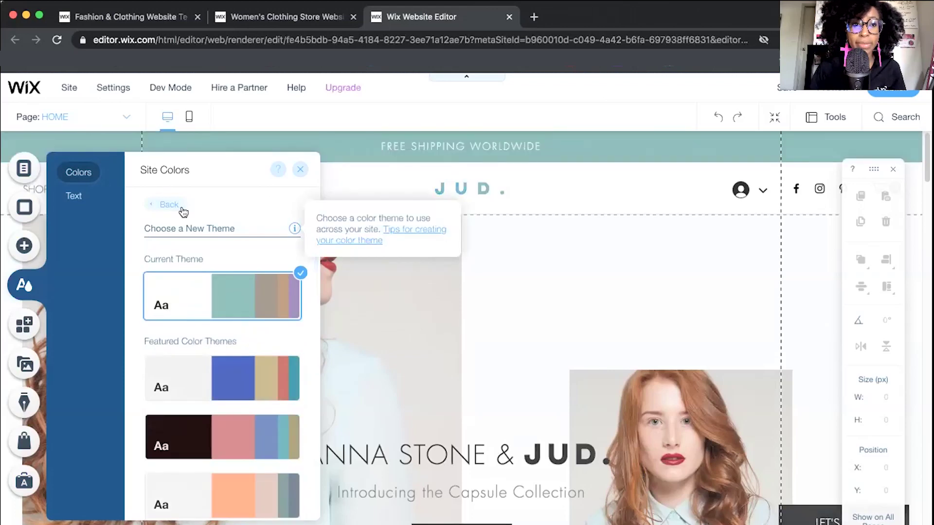
{"action": "scroll", "coordinate": [200, 387], "scroll_direction": "down", "scroll_amount": 3}
{"action": "left_click", "coordinate": [219, 444]}
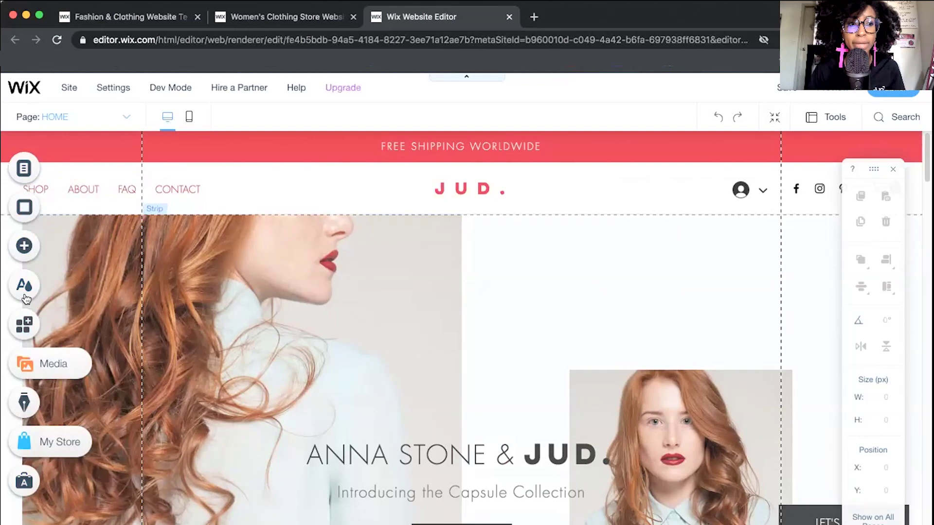
{"action": "left_click", "coordinate": [75, 289]}
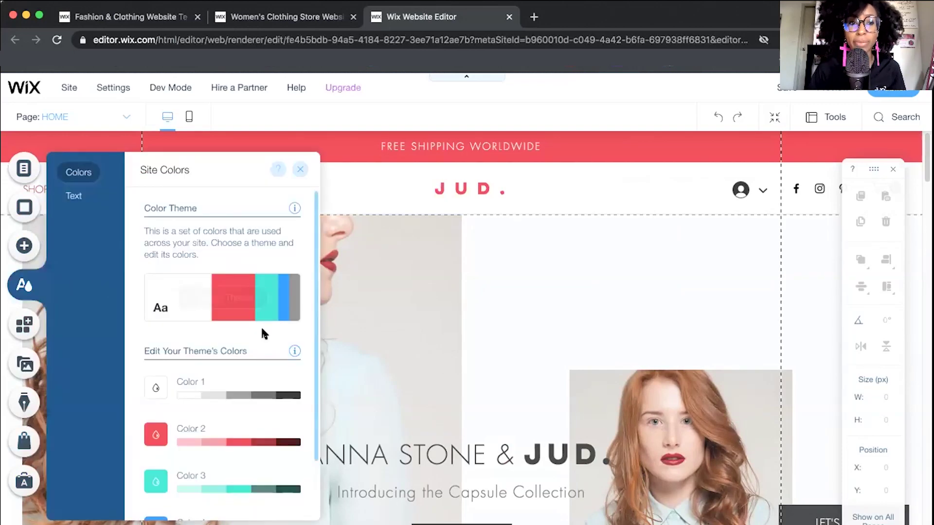
Set the Heading 1 text theme font to Helvetica instead of Futura Light.
{"action": "left_click", "coordinate": [73, 196]}
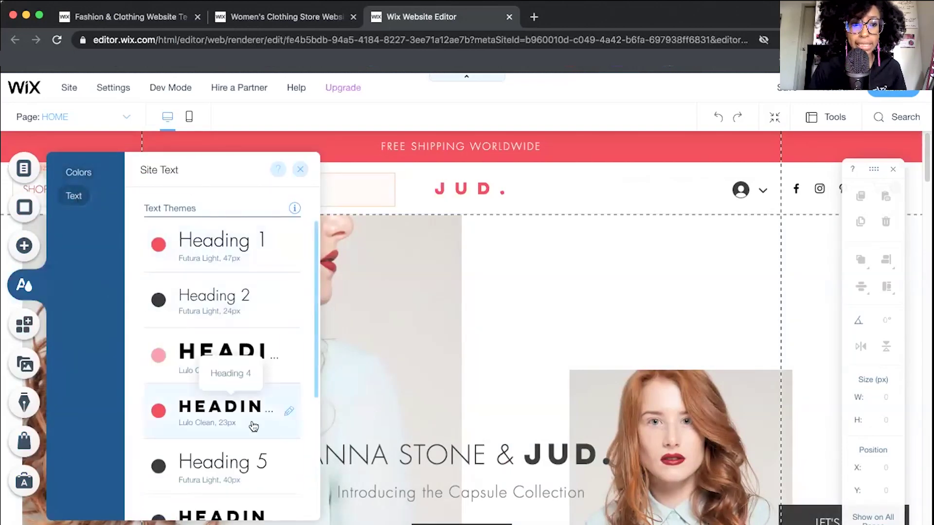
{"action": "scroll", "coordinate": [255, 426], "scroll_direction": "down", "scroll_amount": 5}
{"action": "scroll", "coordinate": [246, 413], "scroll_direction": "up", "scroll_amount": 5}
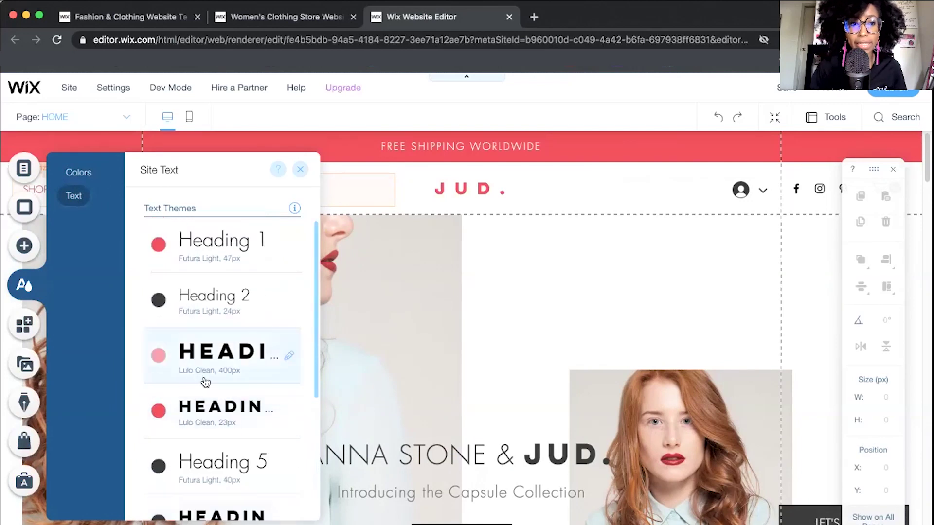
{"action": "left_click", "coordinate": [204, 245]}
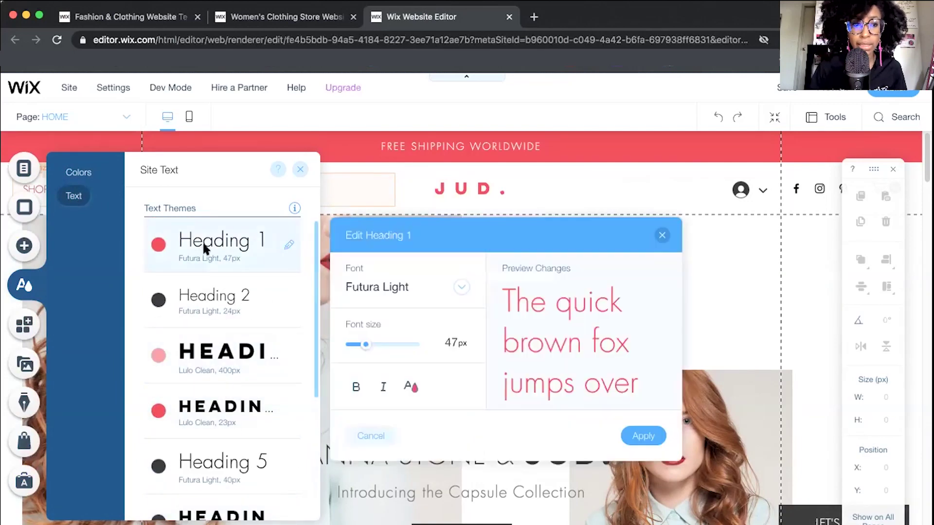
{"action": "left_click", "coordinate": [461, 287]}
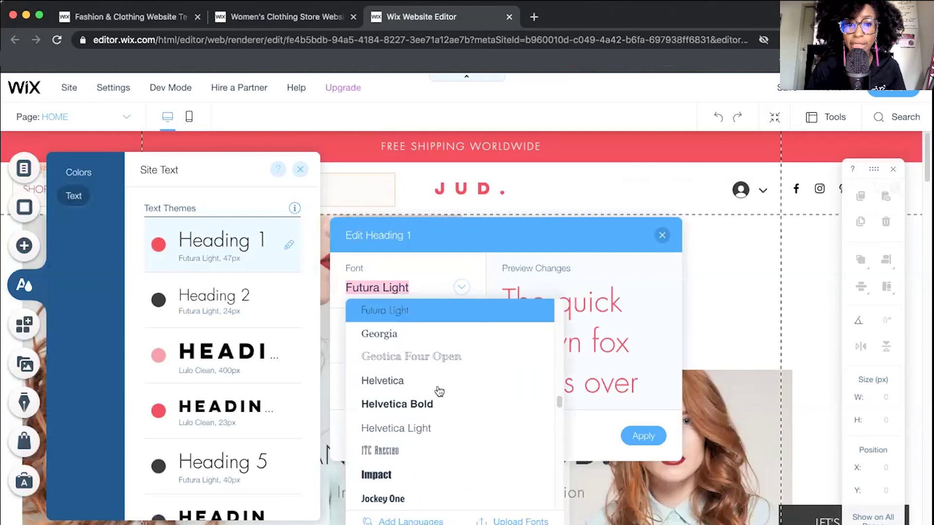
{"action": "left_click", "coordinate": [407, 388]}
{"action": "left_click", "coordinate": [623, 433]}
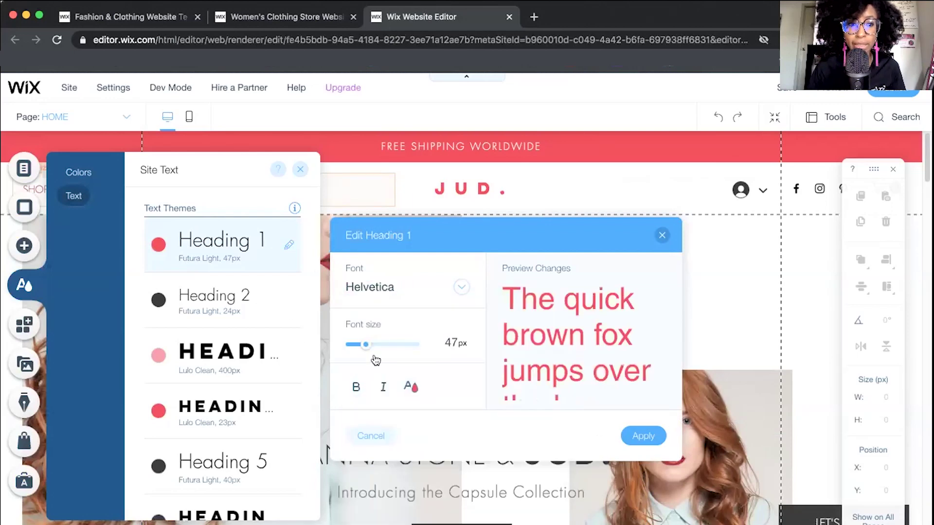
{"action": "left_click", "coordinate": [639, 248]}
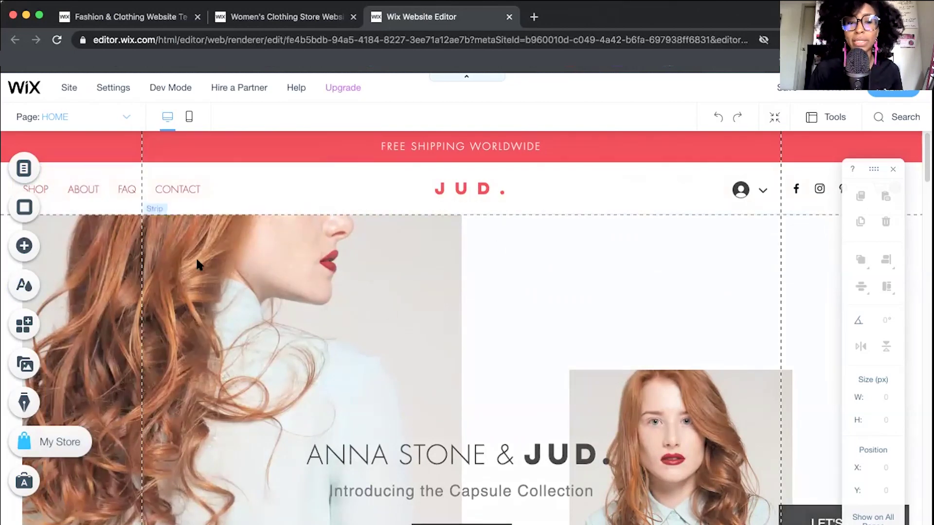
Search the App Market for 'printful' and add the Printful app to the site.
{"action": "scroll", "coordinate": [197, 261], "scroll_direction": "down", "scroll_amount": 20}
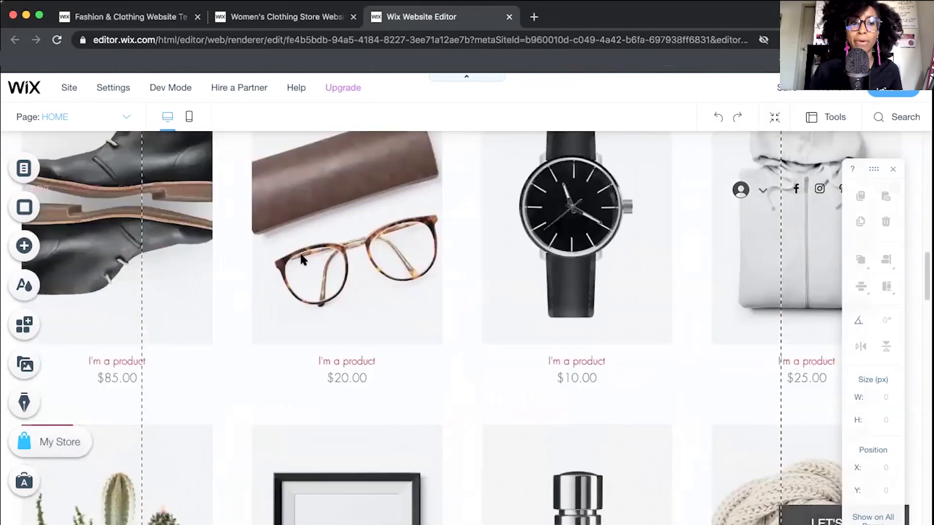
{"action": "scroll", "coordinate": [302, 259], "scroll_direction": "up", "scroll_amount": 4}
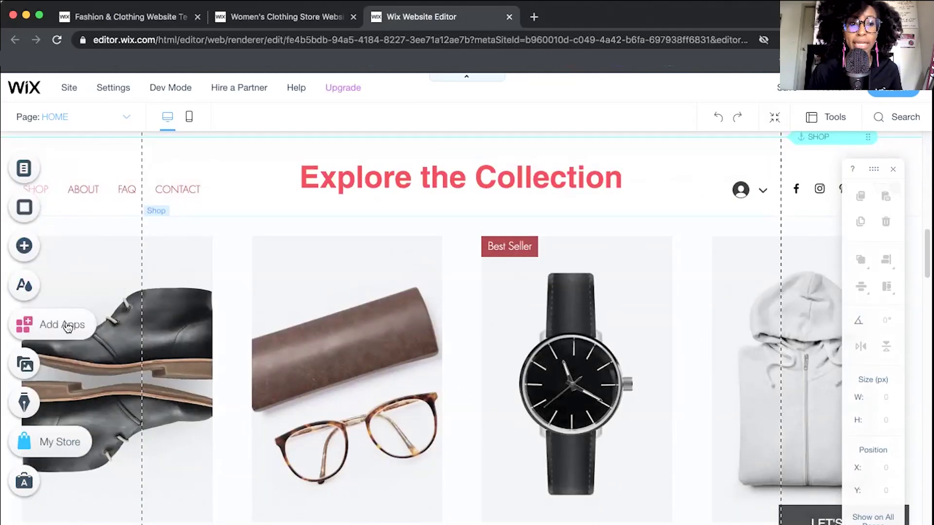
{"action": "left_click", "coordinate": [68, 328]}
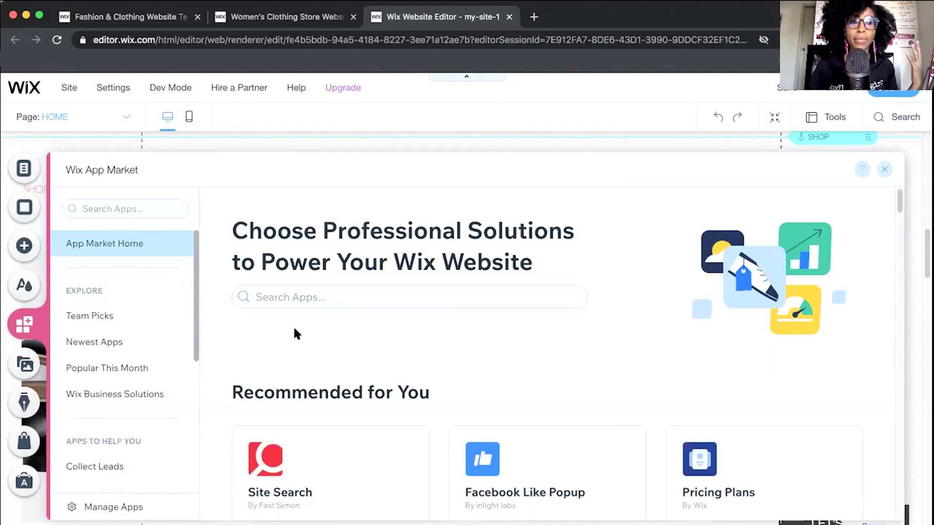
{"action": "scroll", "coordinate": [325, 377], "scroll_direction": "down", "scroll_amount": 15}
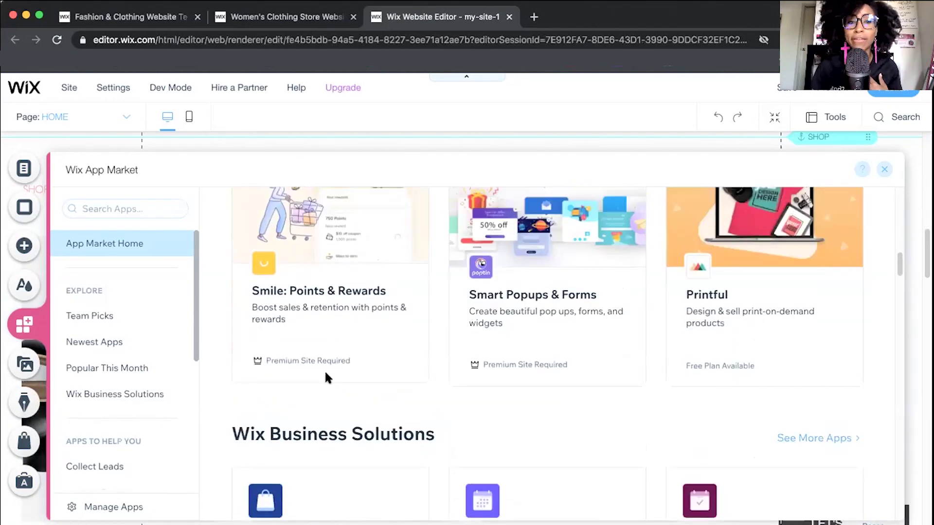
{"action": "scroll", "coordinate": [323, 369], "scroll_direction": "up", "scroll_amount": 15}
{"action": "left_click", "coordinate": [296, 296]}
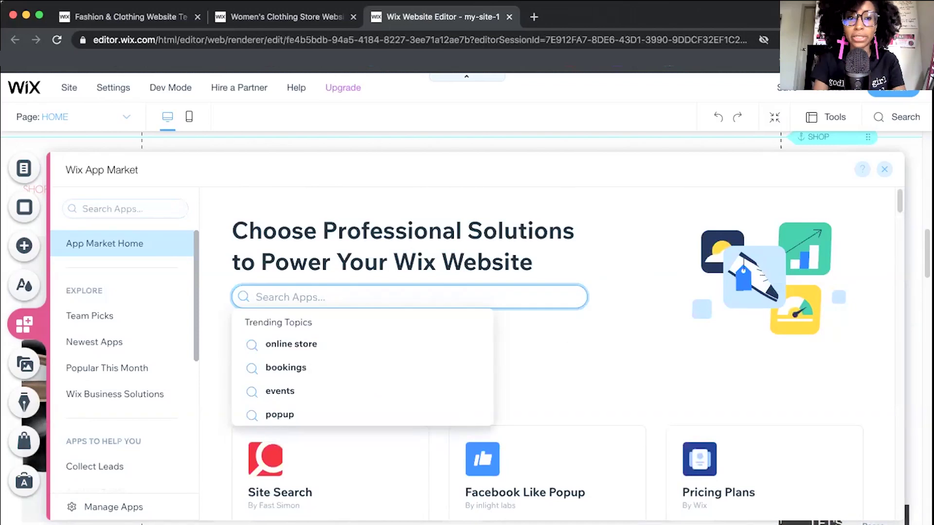
{"action": "type", "text": "printful"}
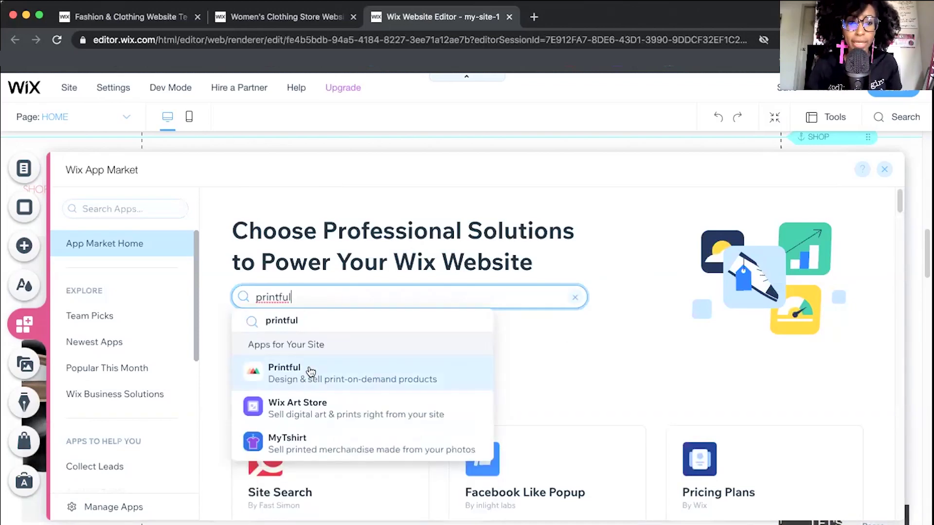
{"action": "left_click", "coordinate": [312, 372]}
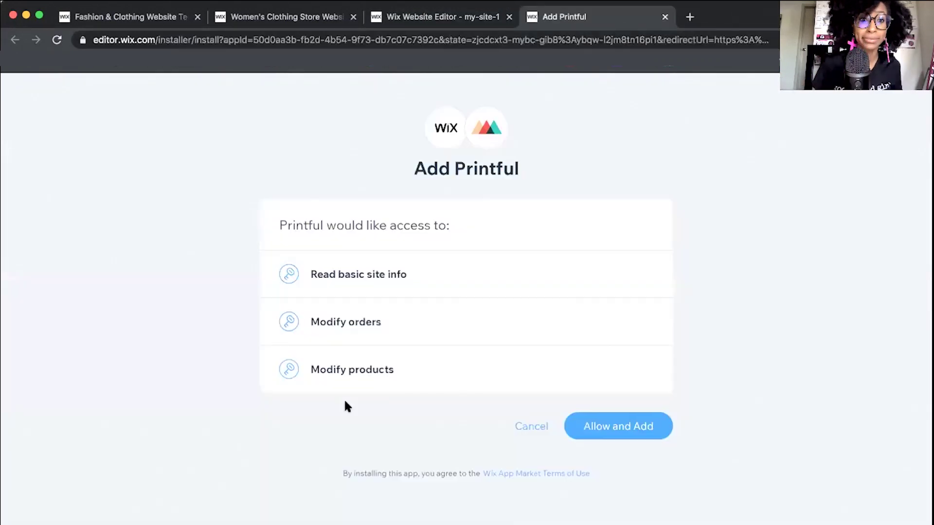
{"action": "left_click", "coordinate": [619, 424]}
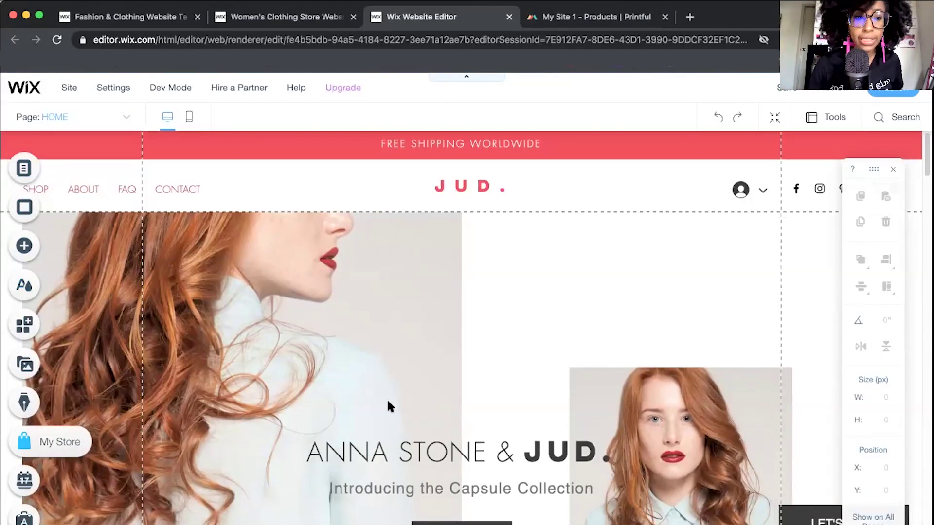
Select the product gallery and open Manage Products to list the store's 13 products.
{"action": "scroll", "coordinate": [387, 398], "scroll_direction": "down", "scroll_amount": 10}
{"action": "scroll", "coordinate": [269, 392], "scroll_direction": "down", "scroll_amount": 4}
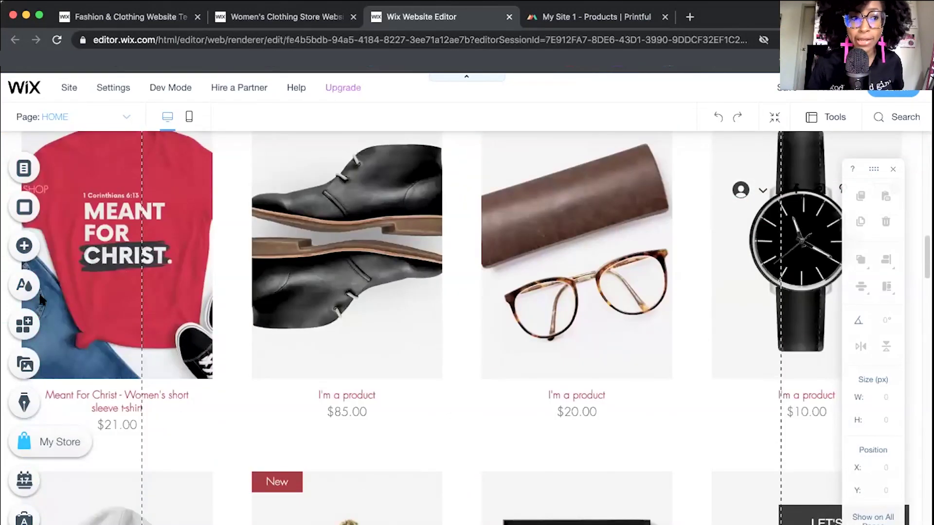
{"action": "left_click", "coordinate": [338, 243]}
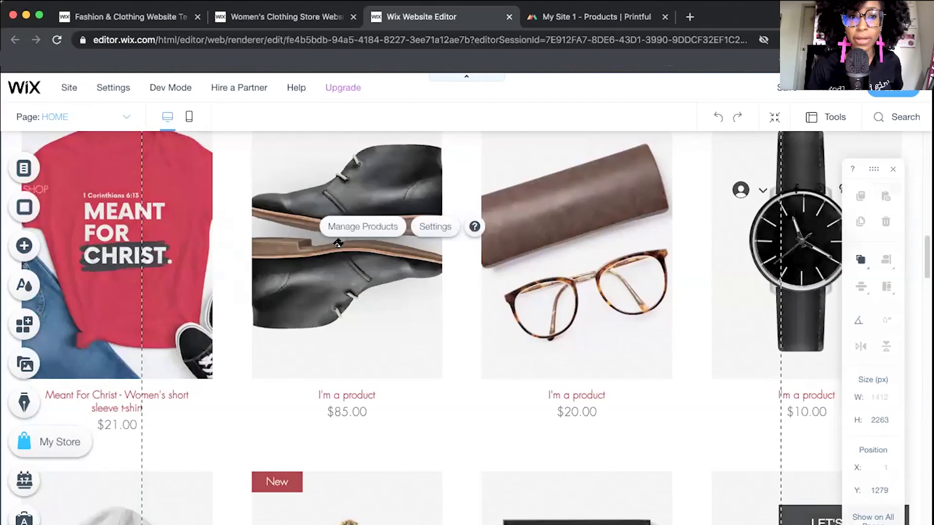
{"action": "left_click", "coordinate": [372, 231]}
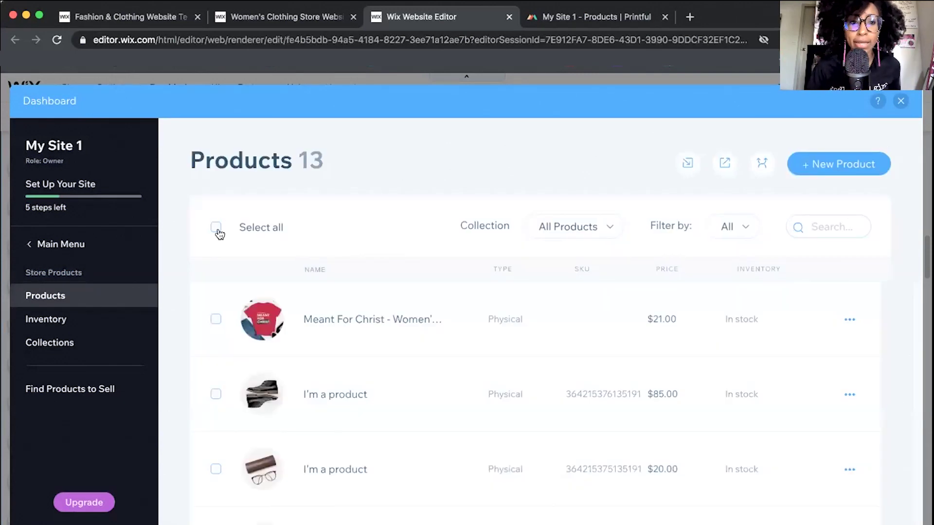
Delete the 12 sample products, keeping only Meant For Christ, and close the Dashboard.
{"action": "left_click", "coordinate": [216, 227]}
{"action": "left_click", "coordinate": [215, 319]}
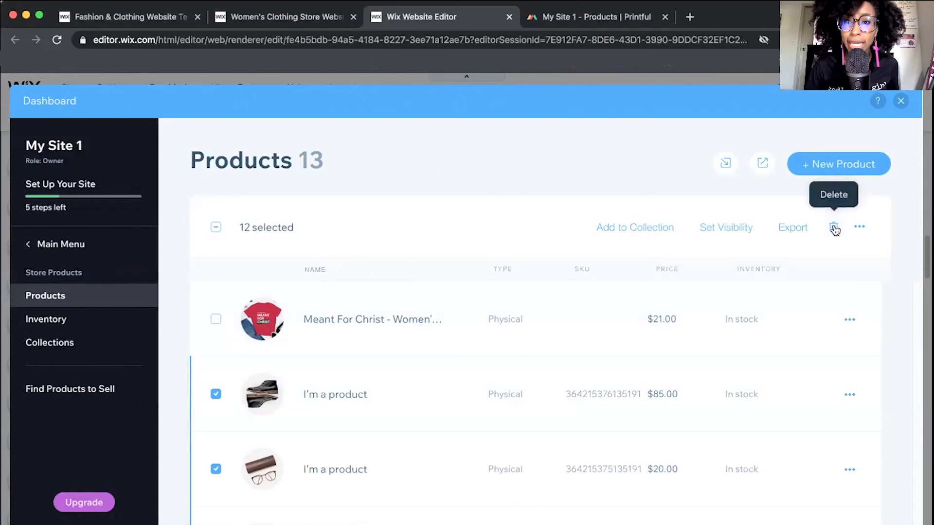
{"action": "left_click", "coordinate": [834, 228]}
{"action": "left_click", "coordinate": [605, 405]}
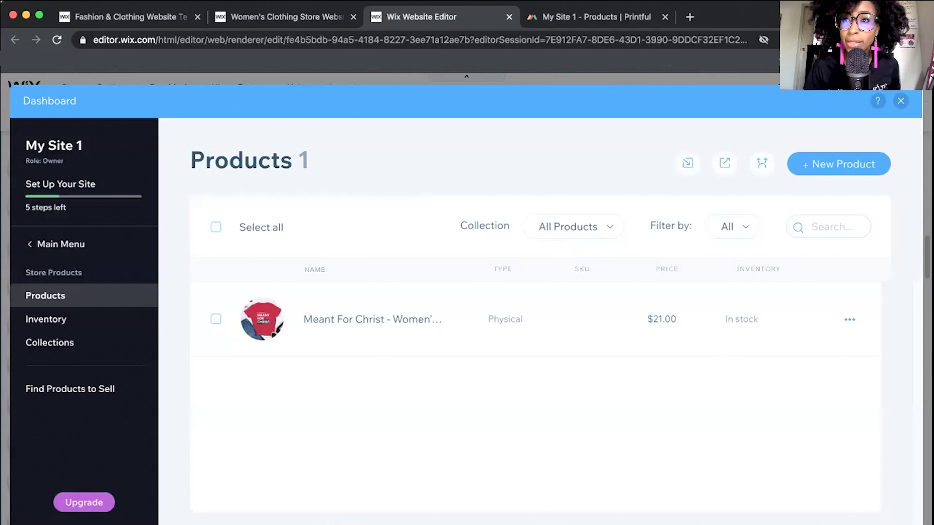
{"action": "left_click", "coordinate": [901, 101]}
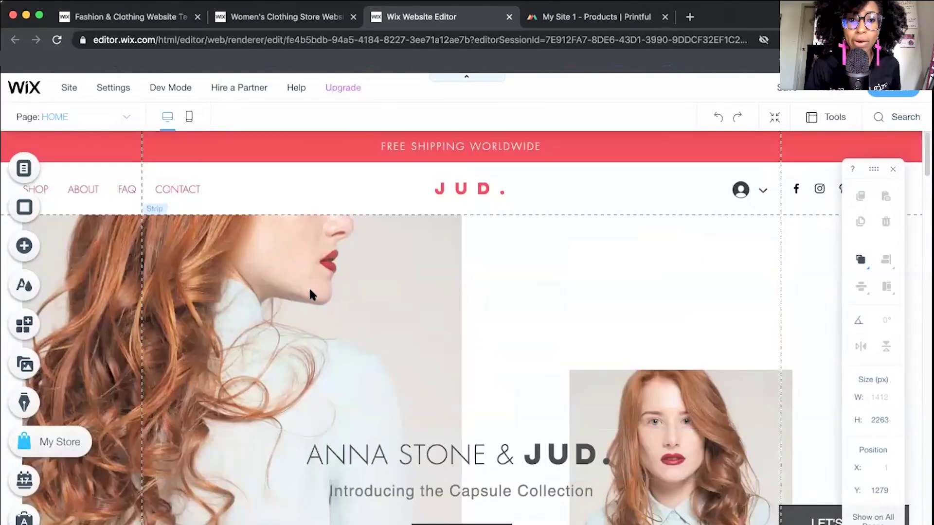
Scroll down to the shop gallery and open its settings panel.
{"action": "scroll", "coordinate": [311, 294], "scroll_direction": "down", "scroll_amount": 15}
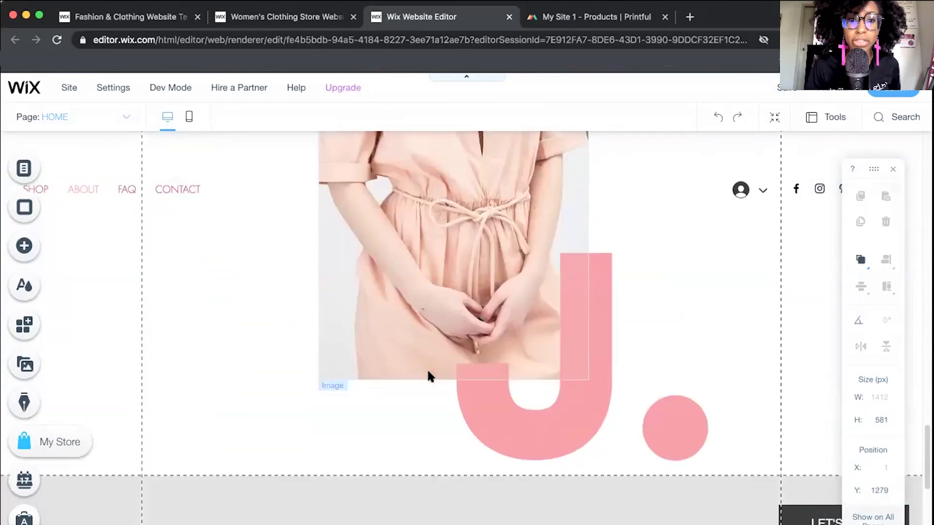
{"action": "scroll", "coordinate": [425, 369], "scroll_direction": "down", "scroll_amount": 5}
{"action": "scroll", "coordinate": [413, 355], "scroll_direction": "up", "scroll_amount": 20}
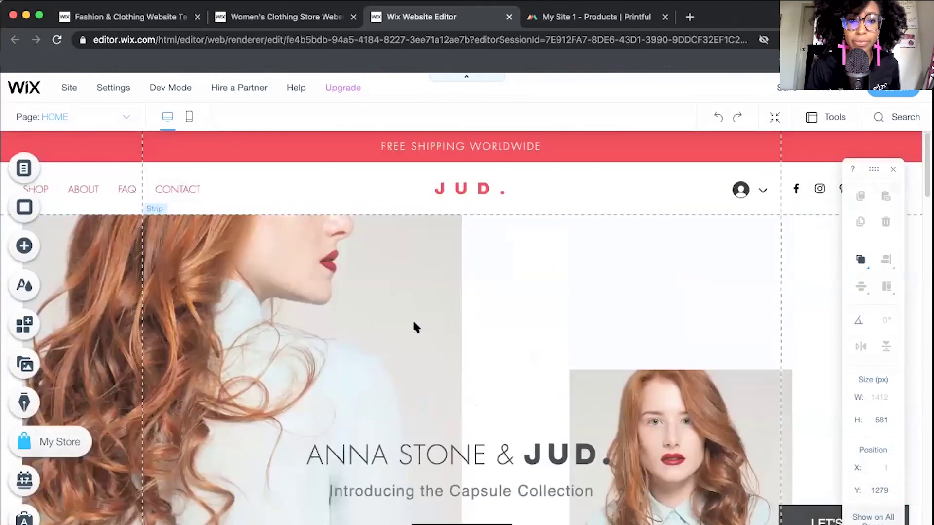
{"action": "scroll", "coordinate": [415, 326], "scroll_direction": "down", "scroll_amount": 10}
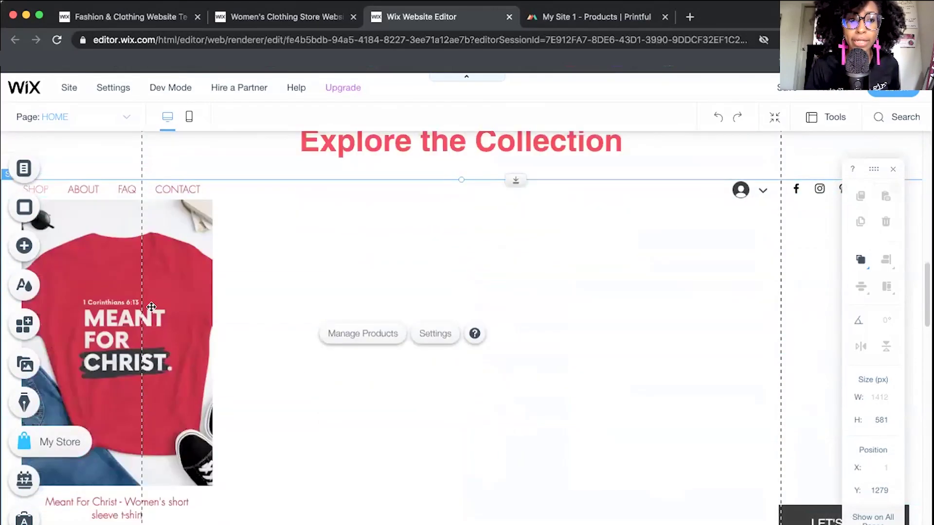
{"action": "scroll", "coordinate": [151, 307], "scroll_direction": "down", "scroll_amount": 2}
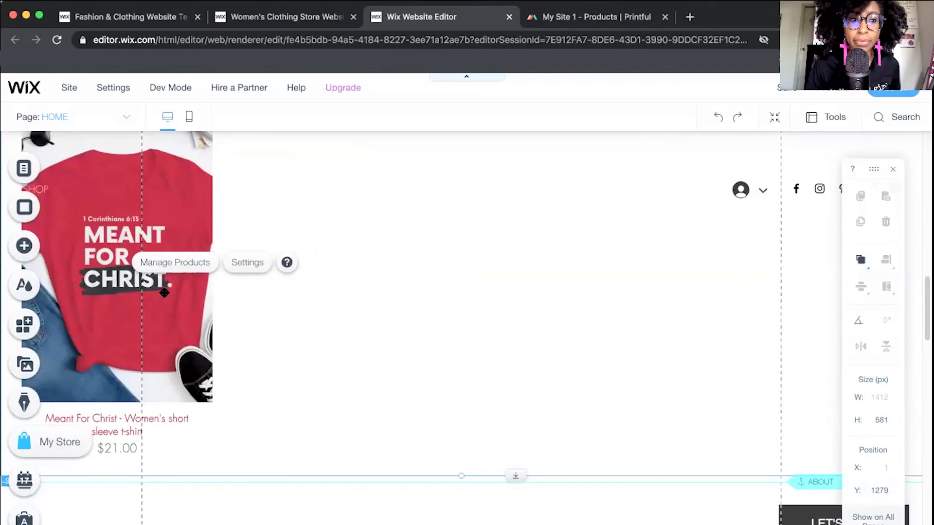
{"action": "left_click", "coordinate": [255, 263]}
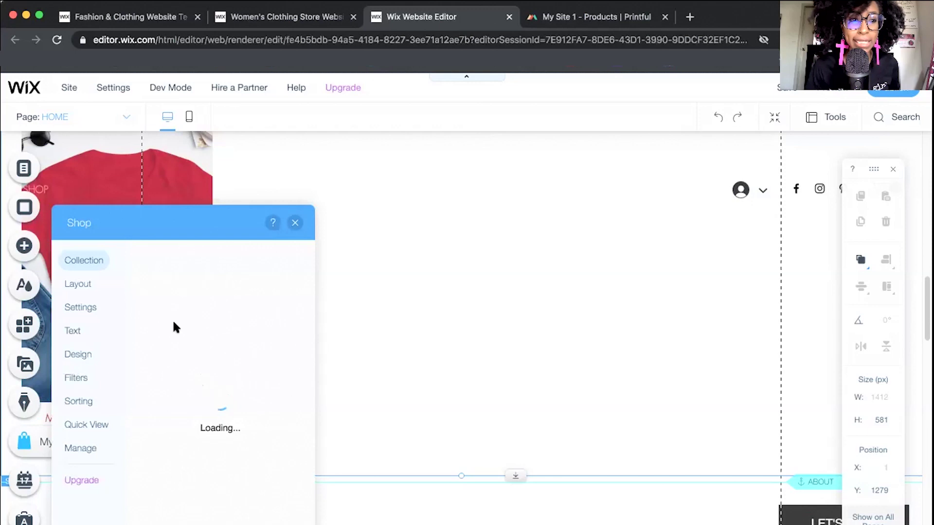
Try the gallery layouts, keeping the first display style, 38 px margins and full width.
{"action": "left_click", "coordinate": [81, 287]}
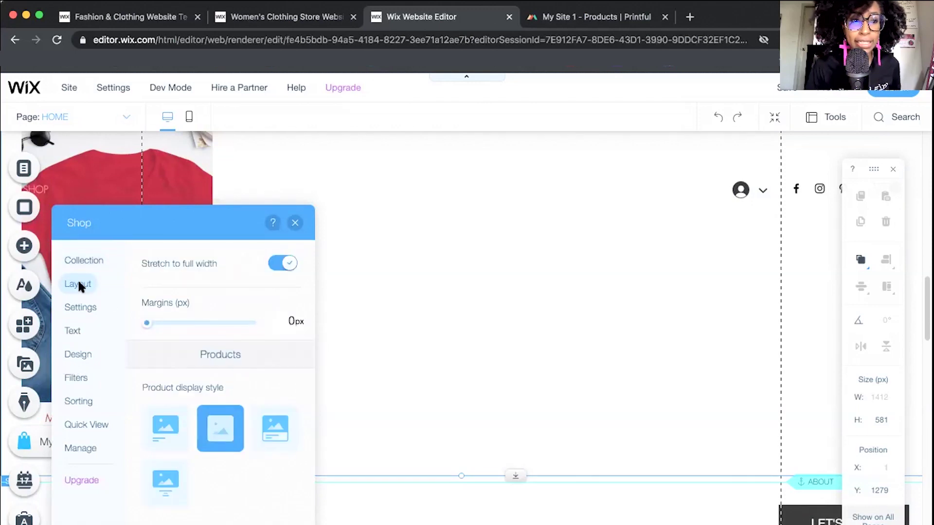
{"action": "left_click", "coordinate": [277, 438]}
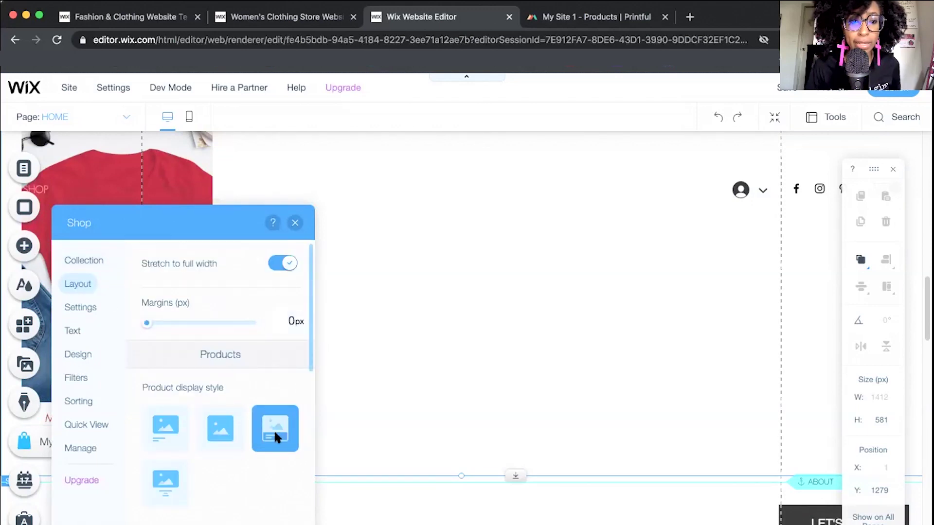
{"action": "left_click", "coordinate": [158, 470]}
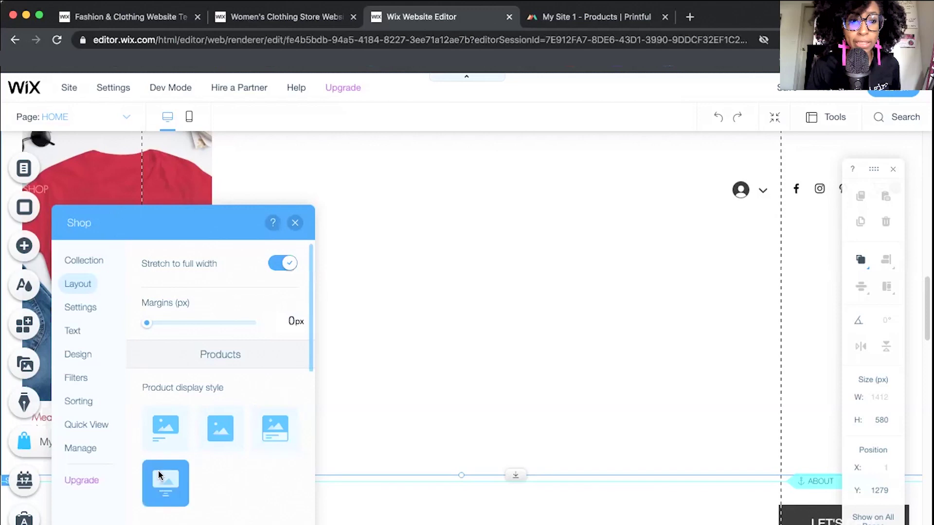
{"action": "left_click", "coordinate": [161, 428]}
{"action": "left_click_drag", "start_coordinate": [147, 323], "coordinate": [194, 325]}
{"action": "left_click", "coordinate": [278, 264]}
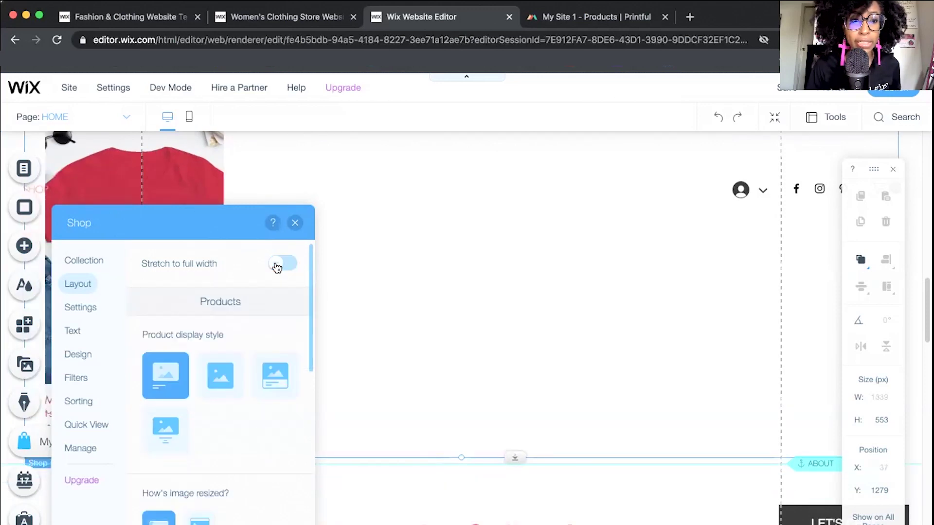
{"action": "left_click", "coordinate": [277, 266]}
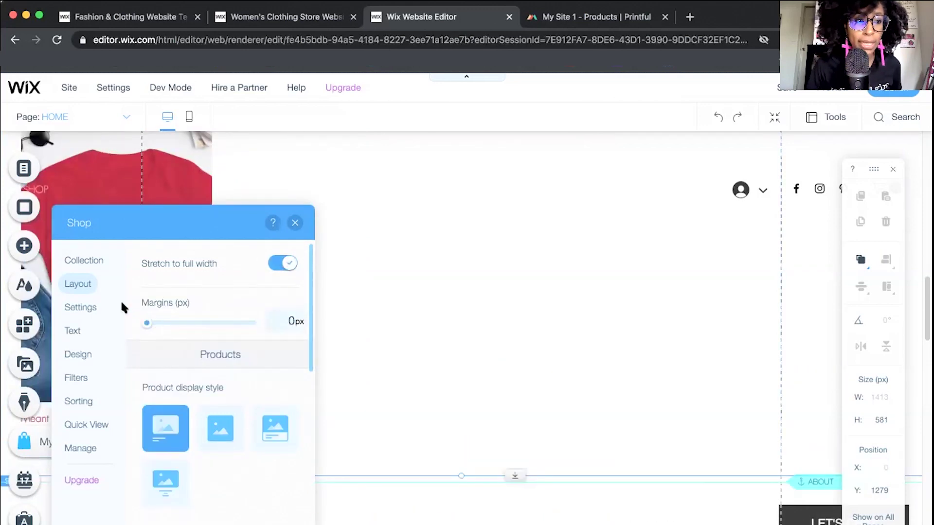
{"action": "left_click", "coordinate": [79, 307]}
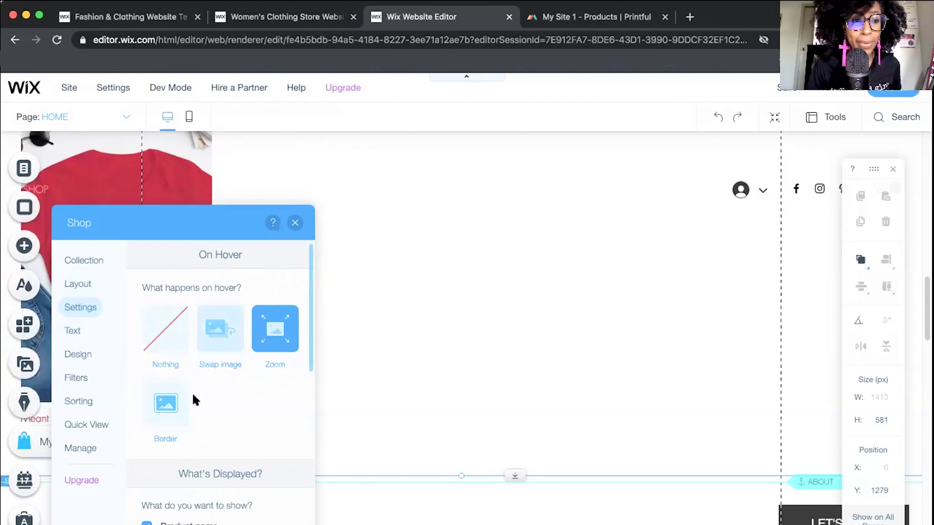
{"action": "scroll", "coordinate": [255, 455], "scroll_direction": "down", "scroll_amount": 5}
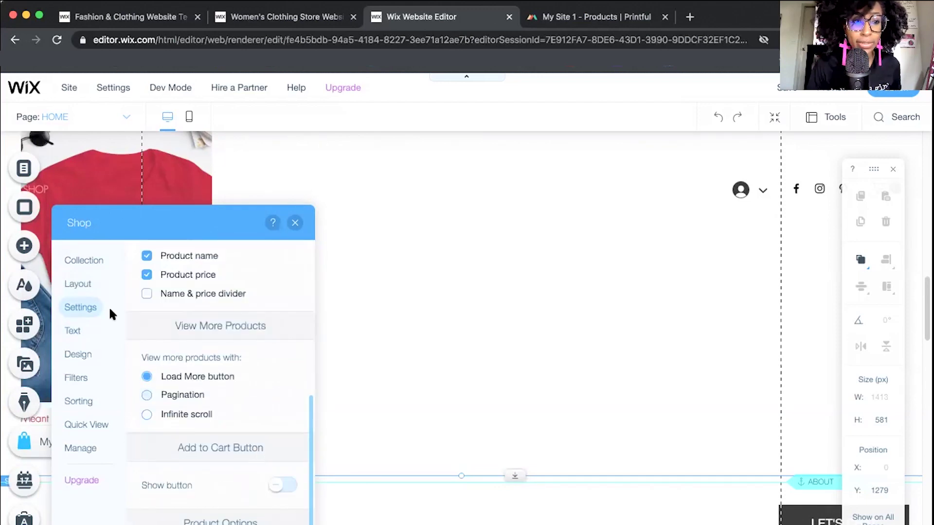
Review the gallery's Text, Design and Filters options, then close the panel and return to the header.
{"action": "left_click", "coordinate": [73, 331]}
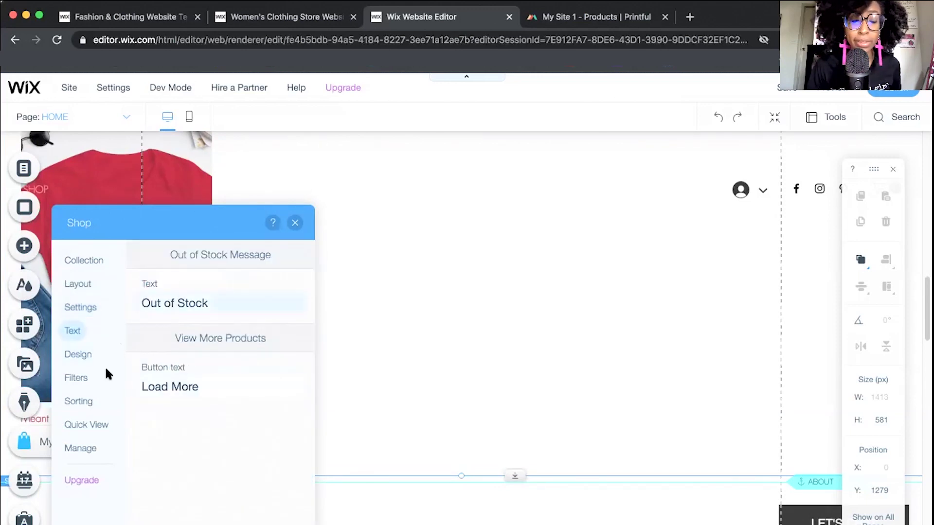
{"action": "left_click", "coordinate": [83, 354]}
{"action": "scroll", "coordinate": [147, 320], "scroll_direction": "down", "scroll_amount": 4}
{"action": "scroll", "coordinate": [148, 333], "scroll_direction": "down", "scroll_amount": 2}
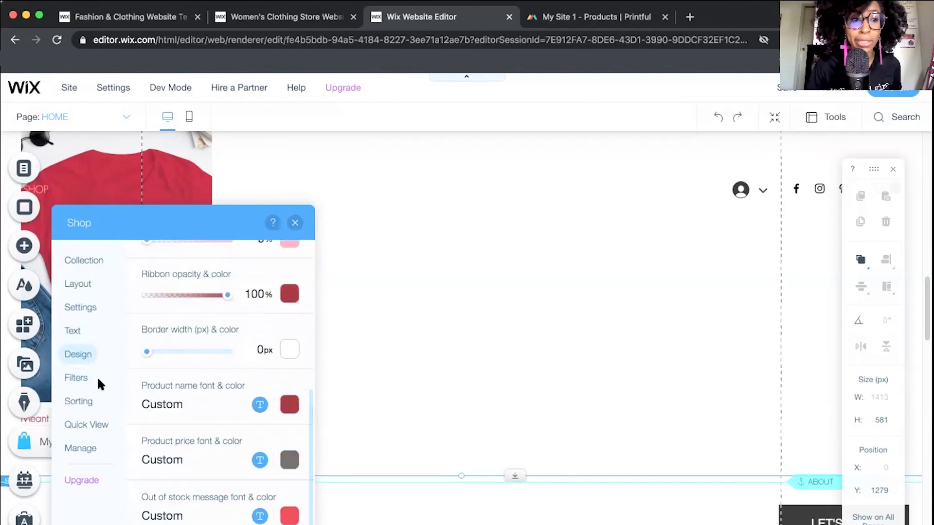
{"action": "left_click", "coordinate": [77, 378]}
{"action": "left_click", "coordinate": [295, 223]}
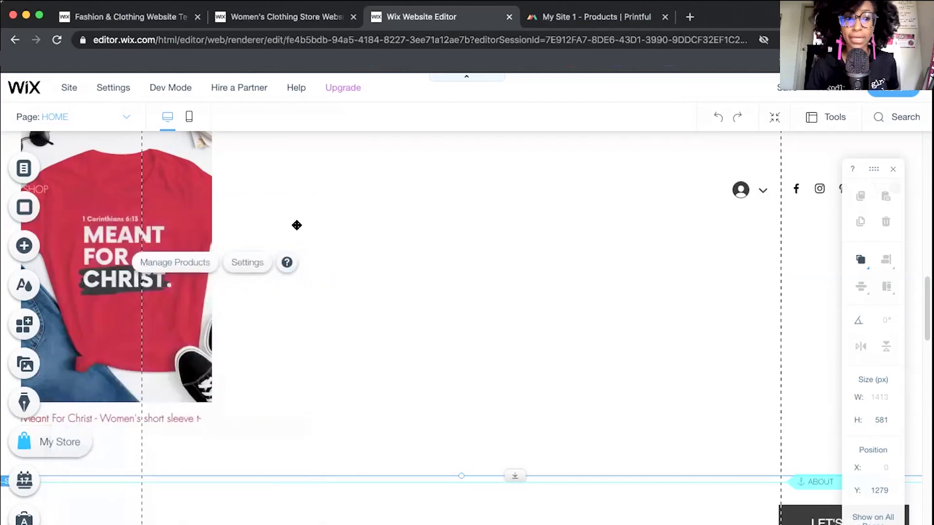
{"action": "scroll", "coordinate": [347, 324], "scroll_direction": "up", "scroll_amount": 4}
{"action": "scroll", "coordinate": [352, 314], "scroll_direction": "up", "scroll_amount": 10}
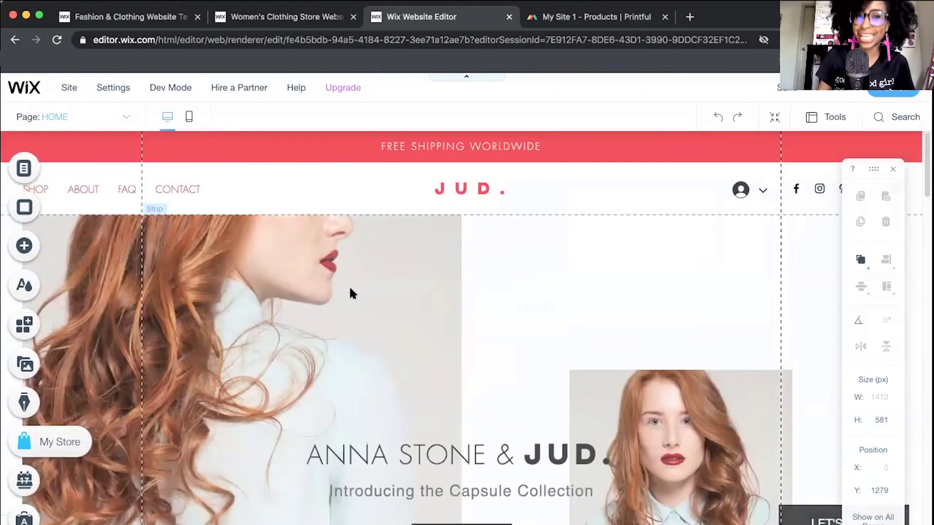
Change the top banner text to WELCOME TO CHRISTIAN DATING ADVICE.
{"action": "left_click", "coordinate": [445, 141]}
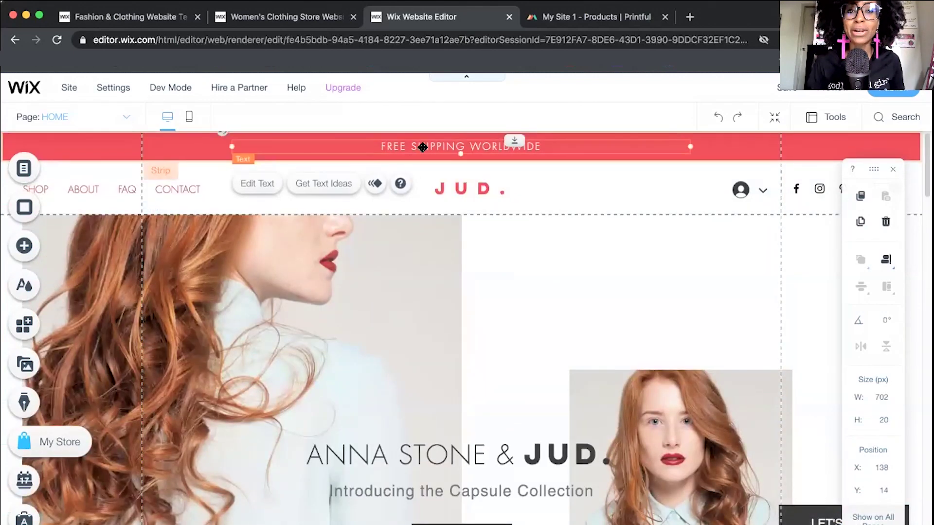
{"action": "double_click", "coordinate": [400, 146]}
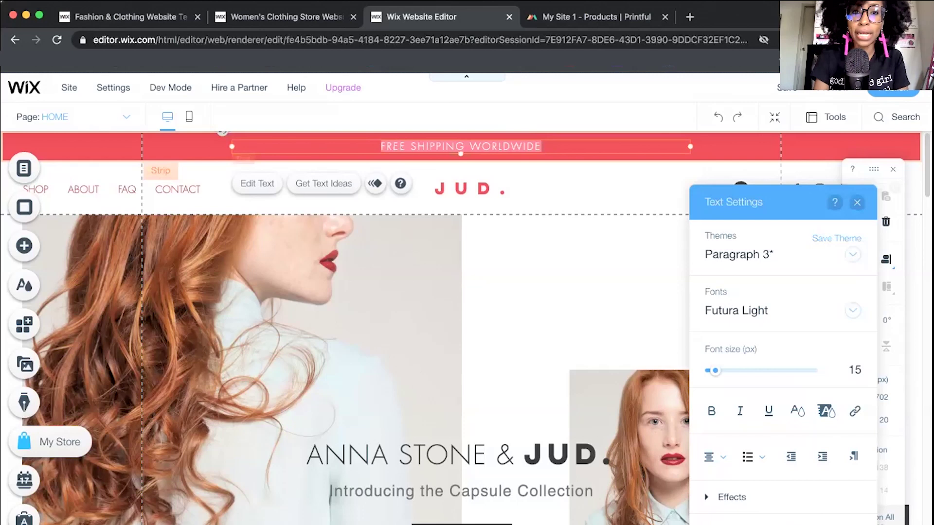
{"action": "type", "text": "WELCOME TO CHRI"}
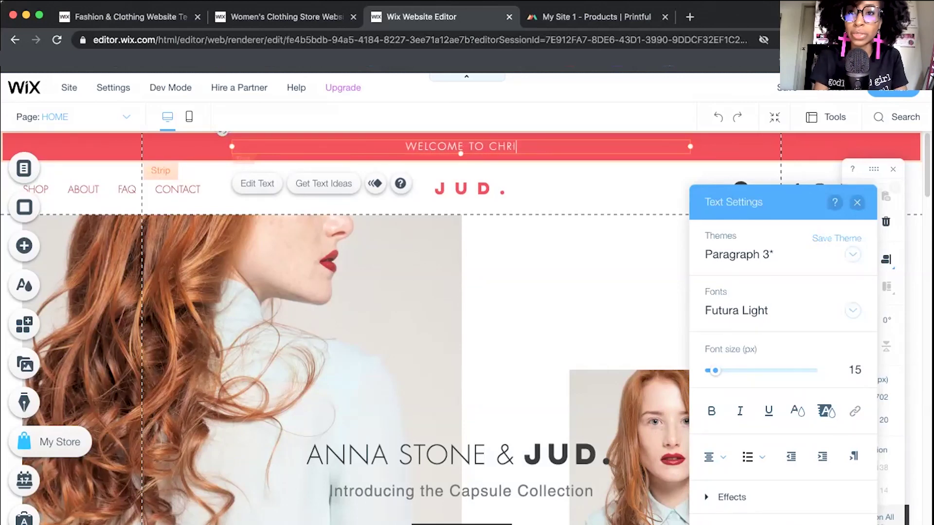
{"action": "type", "text": "STIAN DATING ADV"}
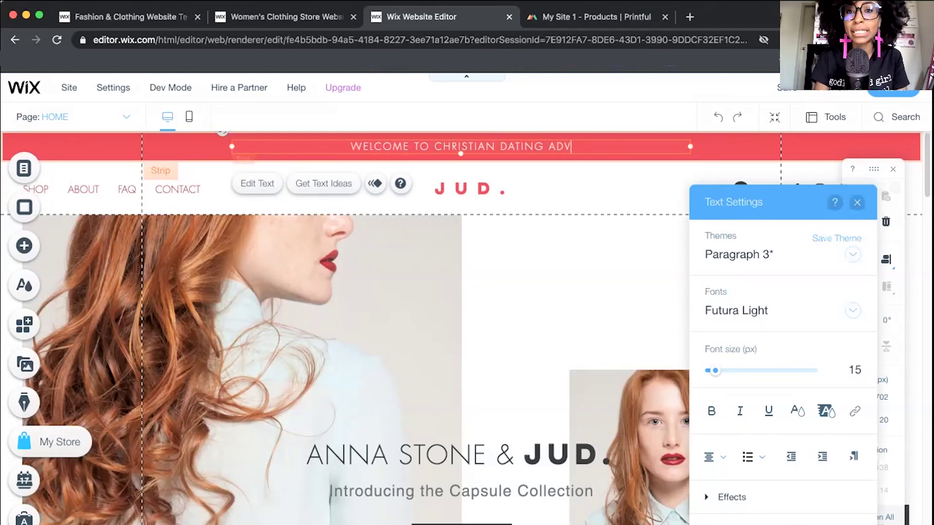
{"action": "type", "text": "ICE"}
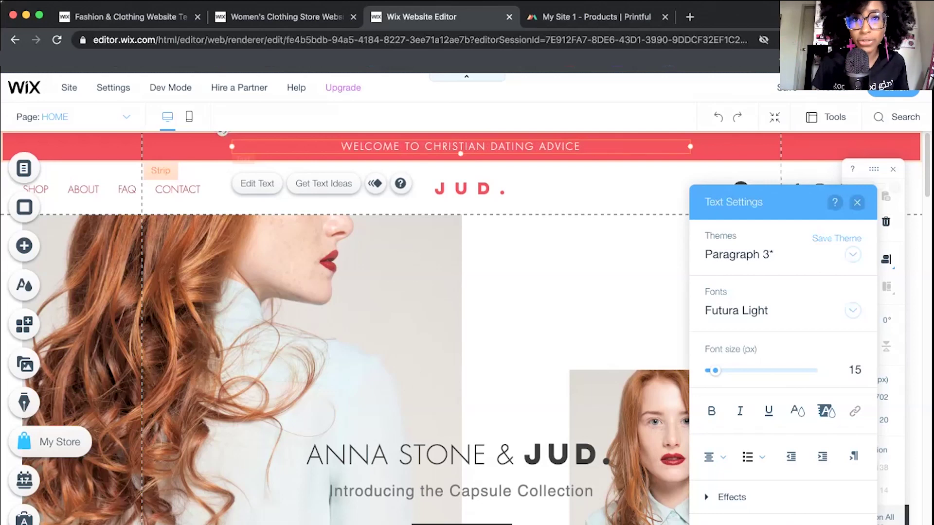
Replace the JUD. logo with CHRISTIAN DATING ADVICE, widening the box to fit one line.
{"action": "left_click", "coordinate": [447, 195]}
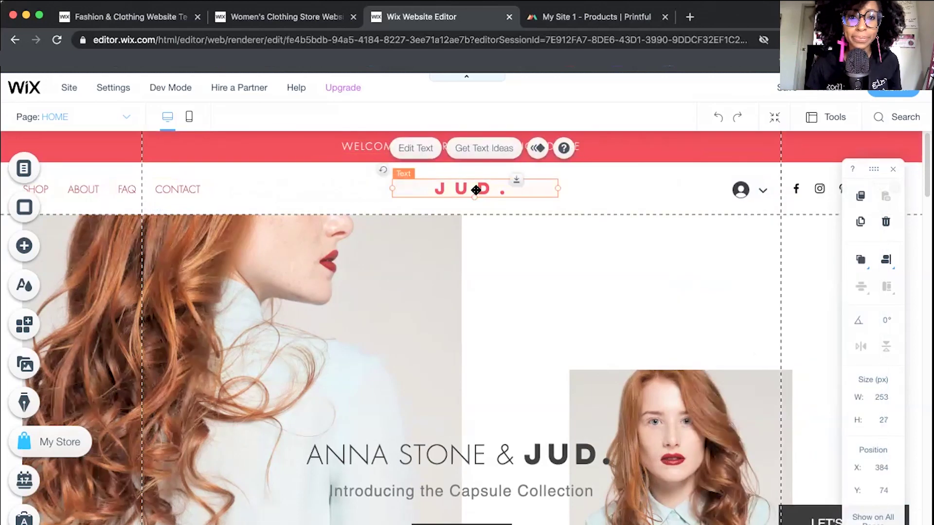
{"action": "double_click", "coordinate": [494, 192]}
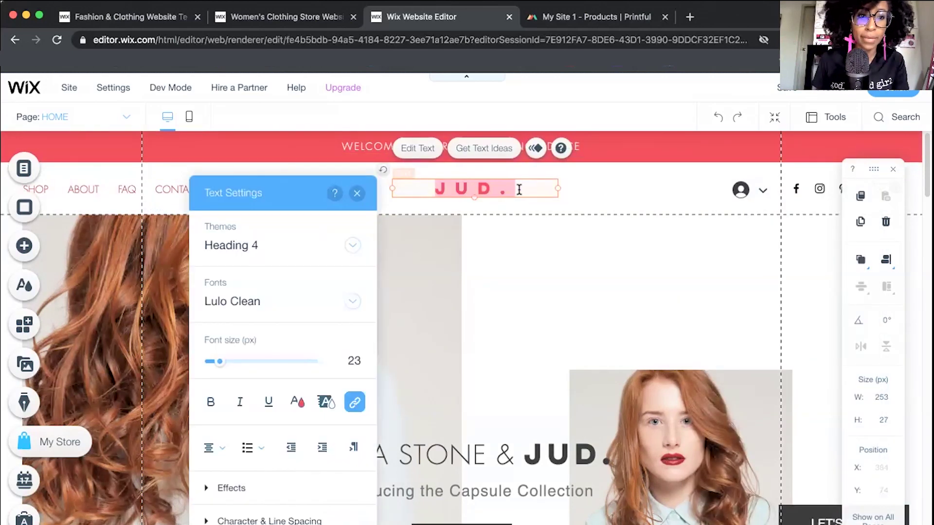
{"action": "type", "text": "CHRISTIAN D"}
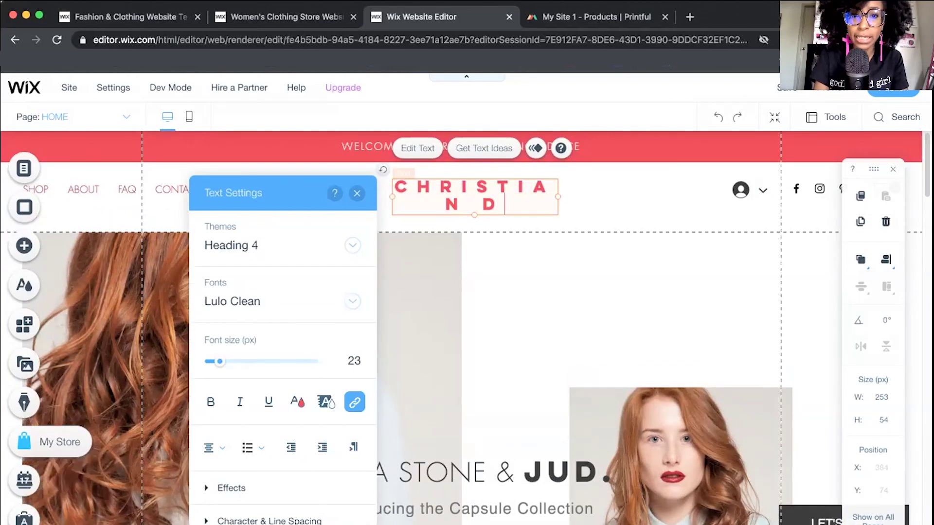
{"action": "type", "text": "ATING ADBIV"}
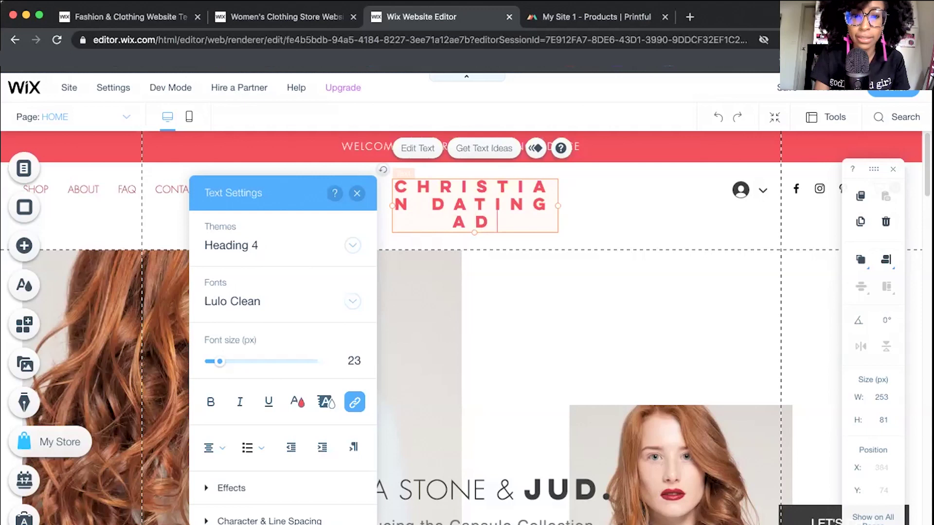
{"action": "type", "text": "VICE"}
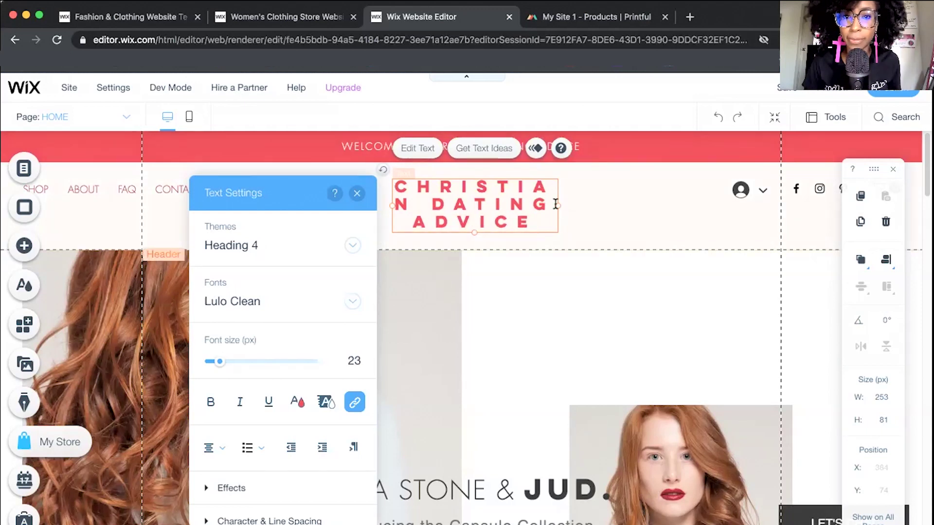
{"action": "left_click_drag", "start_coordinate": [622, 200], "coordinate": [711, 198]}
{"action": "left_click_drag", "start_coordinate": [390, 194], "coordinate": [219, 191]}
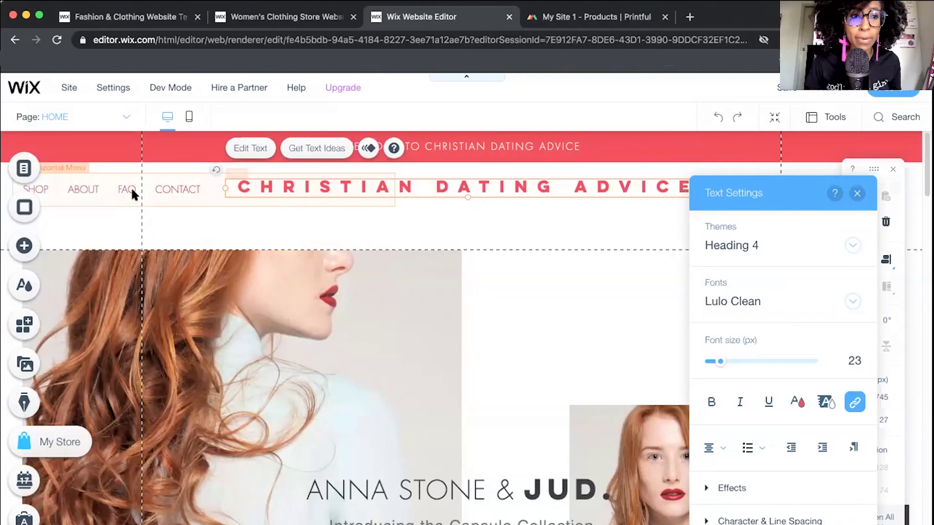
{"action": "left_click", "coordinate": [166, 190]}
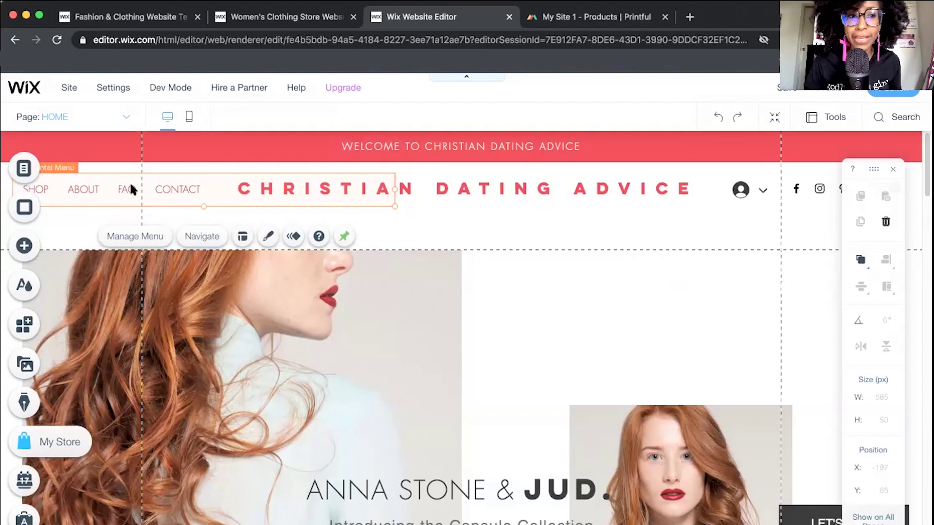
{"action": "scroll", "coordinate": [587, 375], "scroll_direction": "down", "scroll_amount": 6}
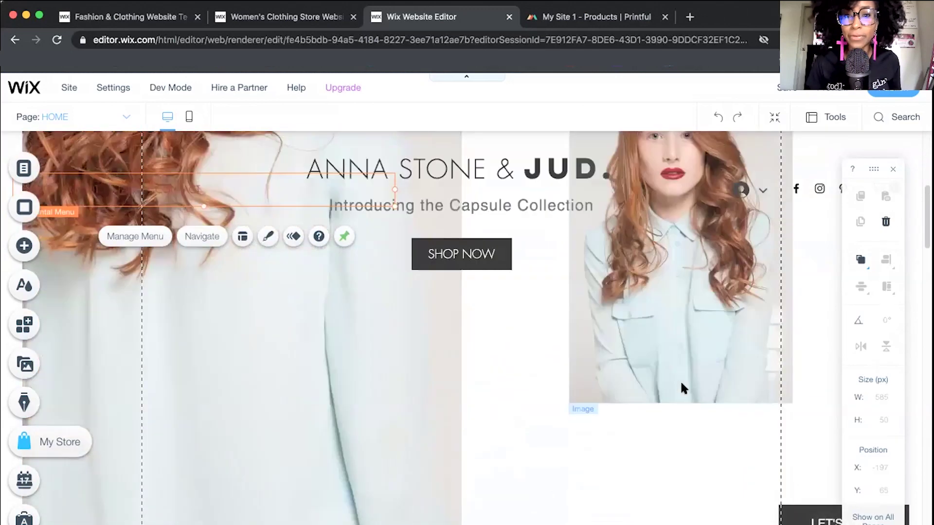
{"action": "scroll", "coordinate": [481, 280], "scroll_direction": "down", "scroll_amount": 3}
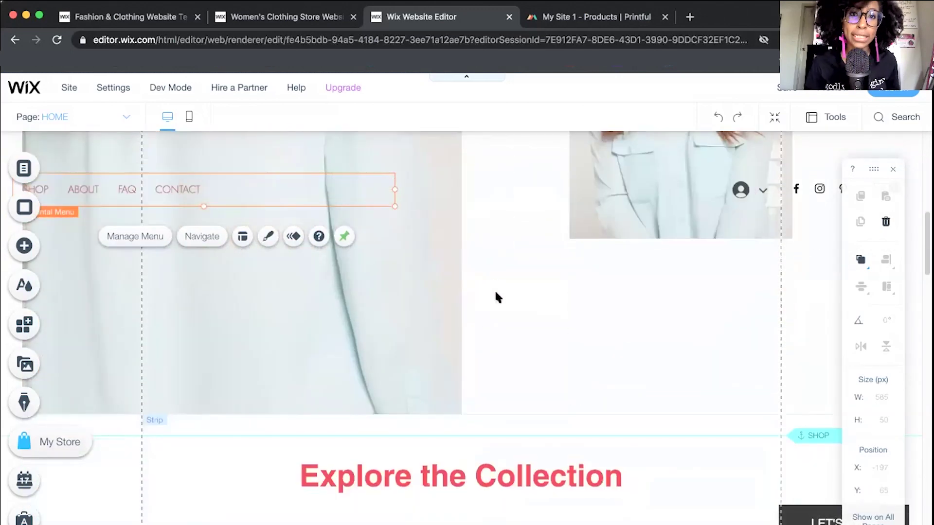
{"action": "scroll", "coordinate": [495, 290], "scroll_direction": "up", "scroll_amount": 9}
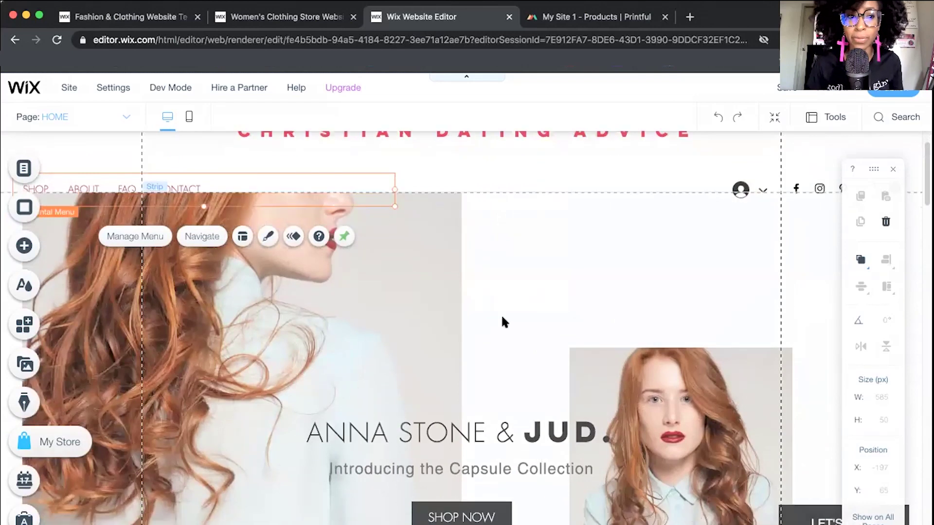
Give the hero strip a 25-75 column layout after trying 33-66, 40-60 and 20-80.
{"action": "left_click", "coordinate": [481, 259]}
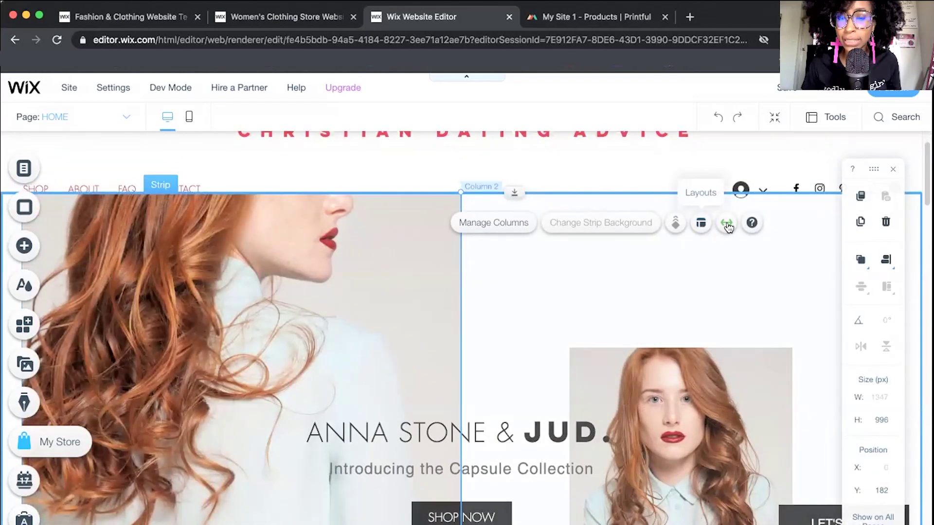
{"action": "left_click", "coordinate": [696, 225]}
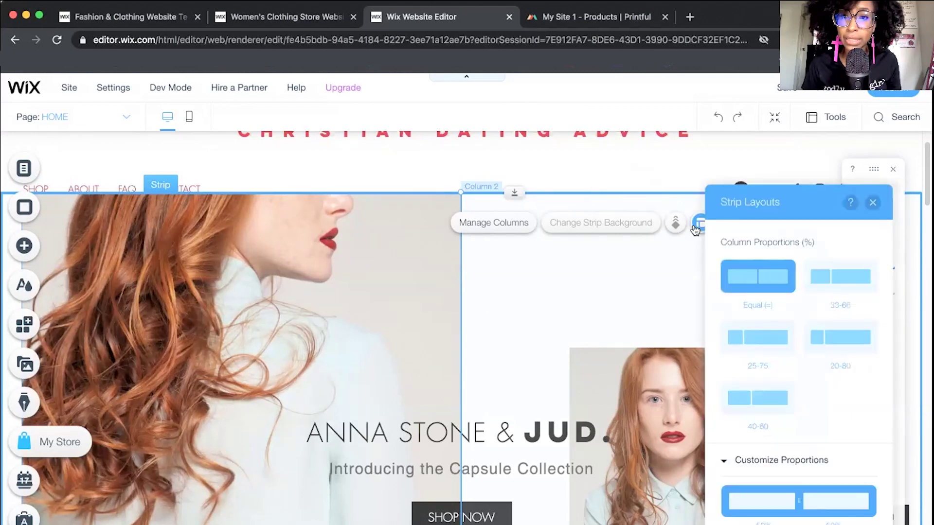
{"action": "left_click", "coordinate": [846, 277]}
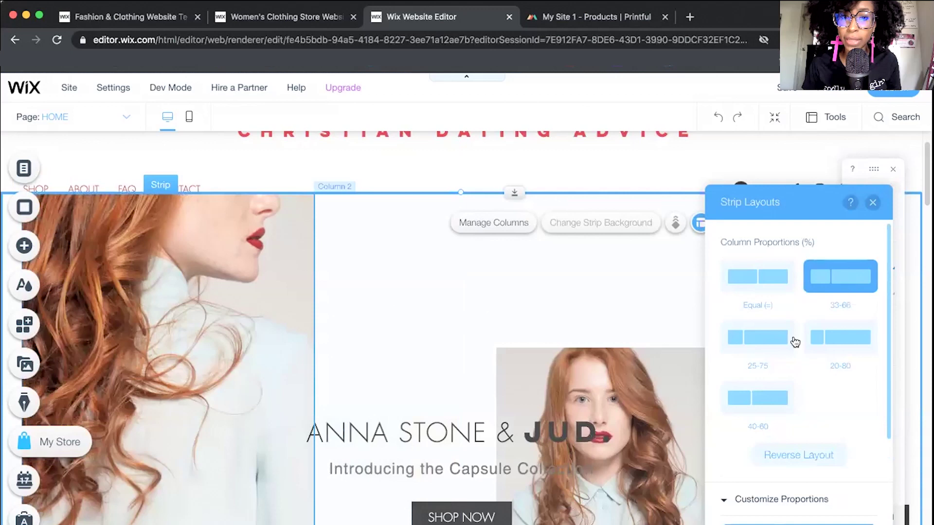
{"action": "scroll", "coordinate": [778, 350], "scroll_direction": "down", "scroll_amount": 2}
{"action": "left_click", "coordinate": [769, 351]}
{"action": "left_click", "coordinate": [822, 282]}
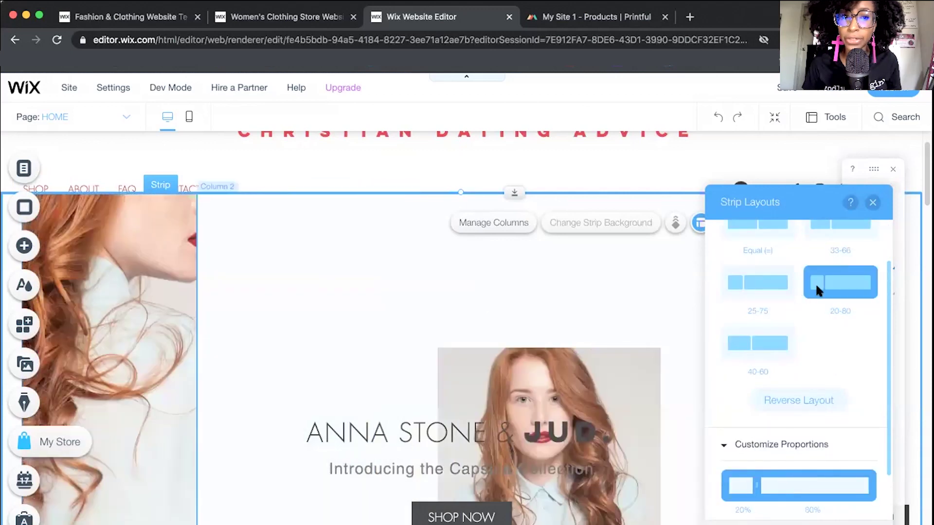
{"action": "left_click", "coordinate": [758, 282]}
{"action": "scroll", "coordinate": [263, 415], "scroll_direction": "down", "scroll_amount": 5}
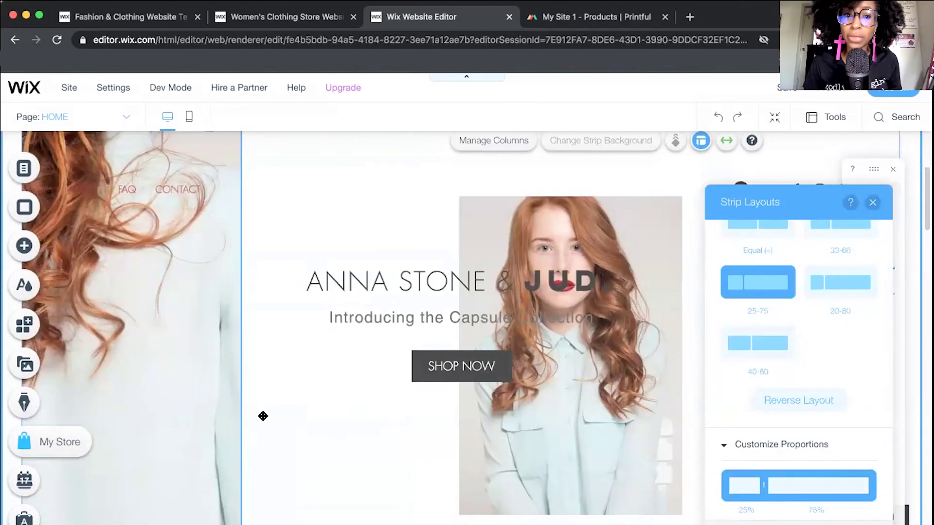
{"action": "scroll", "coordinate": [145, 359], "scroll_direction": "down", "scroll_amount": 3}
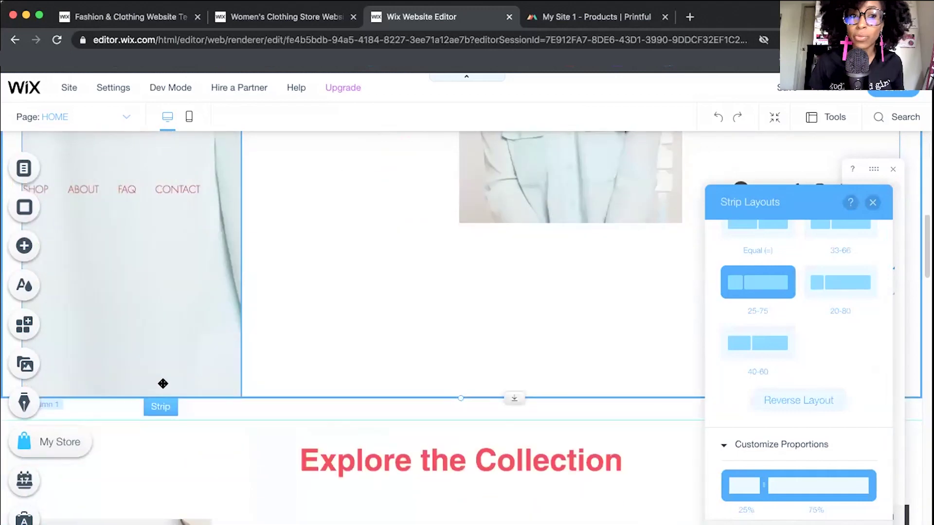
{"action": "scroll", "coordinate": [163, 359], "scroll_direction": "up", "scroll_amount": 9}
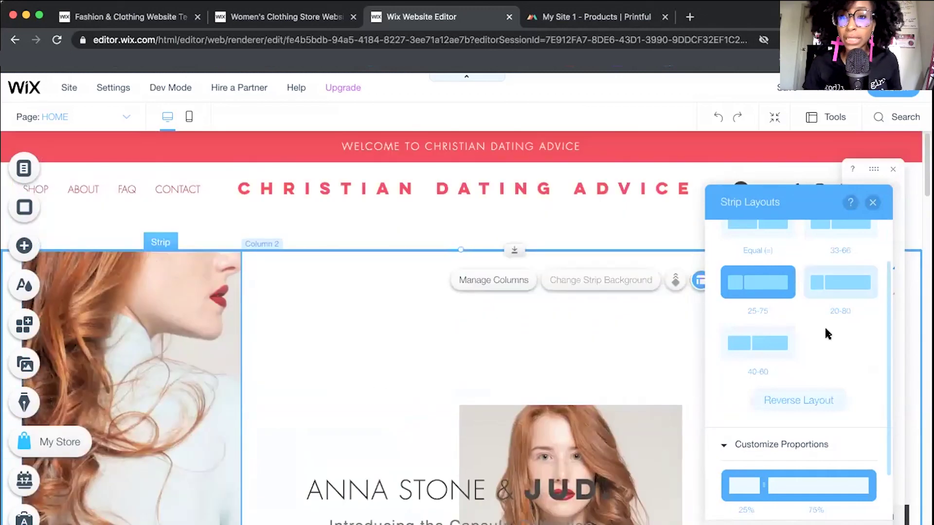
{"action": "scroll", "coordinate": [827, 331], "scroll_direction": "up", "scroll_amount": 2}
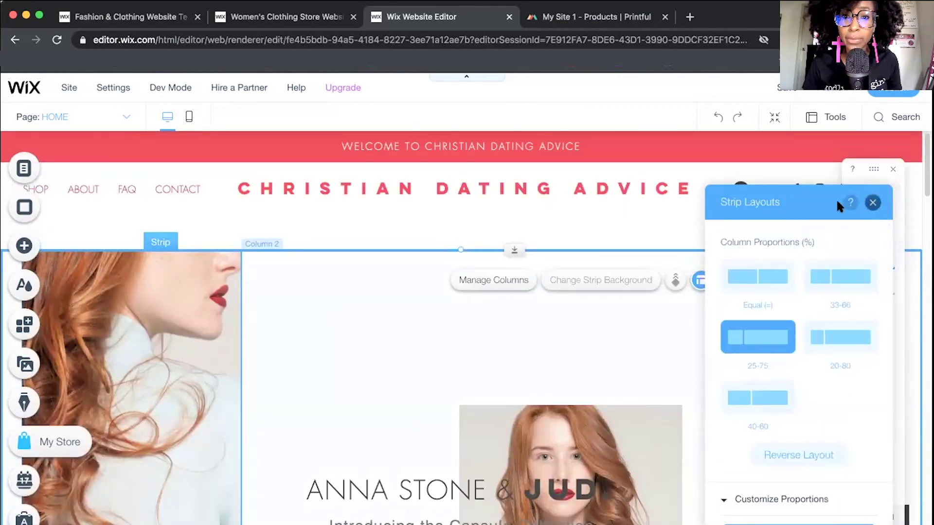
{"action": "left_click", "coordinate": [872, 203]}
Shorten the hero strip from 996 px to about 727 px tall.
{"action": "scroll", "coordinate": [403, 341], "scroll_direction": "down", "scroll_amount": 8}
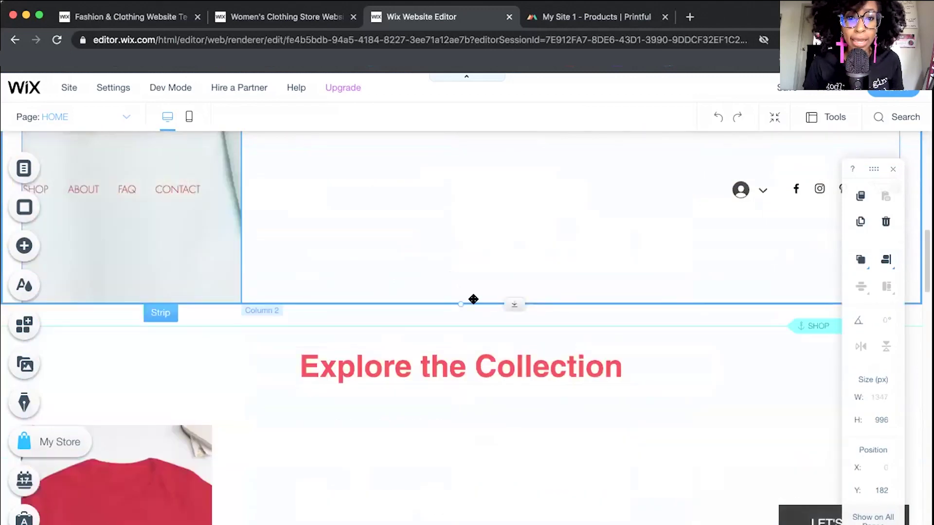
{"action": "mouse_move", "coordinate": [509, 305]}
{"action": "left_mouse_down"}
{"action": "mouse_move", "coordinate": [510, 150]}
{"action": "mouse_move", "coordinate": [522, 316]}
{"action": "left_mouse_up"}
{"action": "left_click_drag", "start_coordinate": [517, 279], "coordinate": [592, 308]}
{"action": "scroll", "coordinate": [559, 299], "scroll_direction": "up", "scroll_amount": 5}
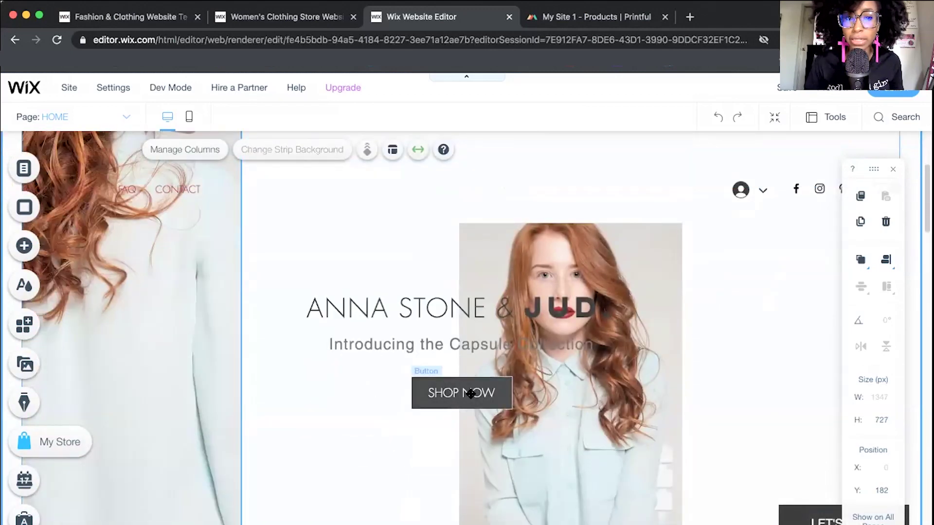
Retitle the hero heading CHRISTIAN DATING ADVICE and its subtitle 'Sis, you are MEANT FOR CHRIST'.
{"action": "double_click", "coordinate": [389, 306]}
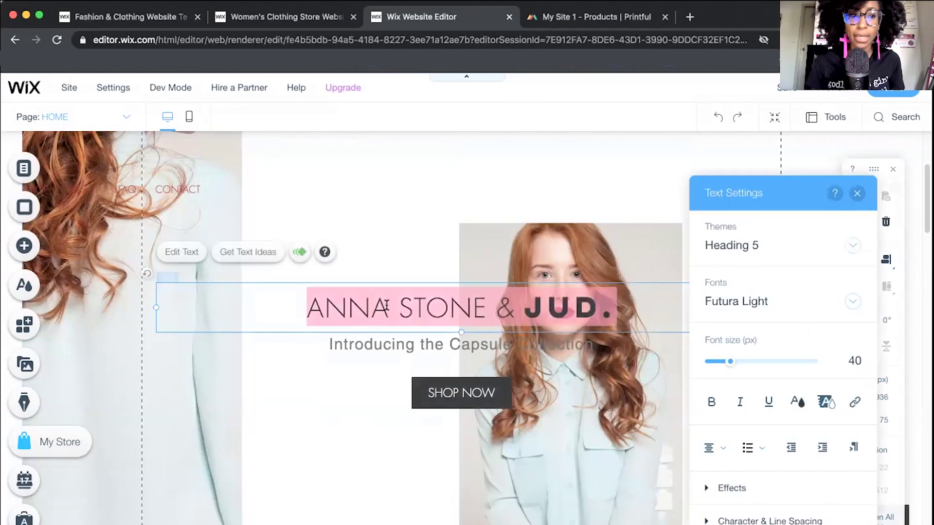
{"action": "type", "text": "CHRISTIA"}
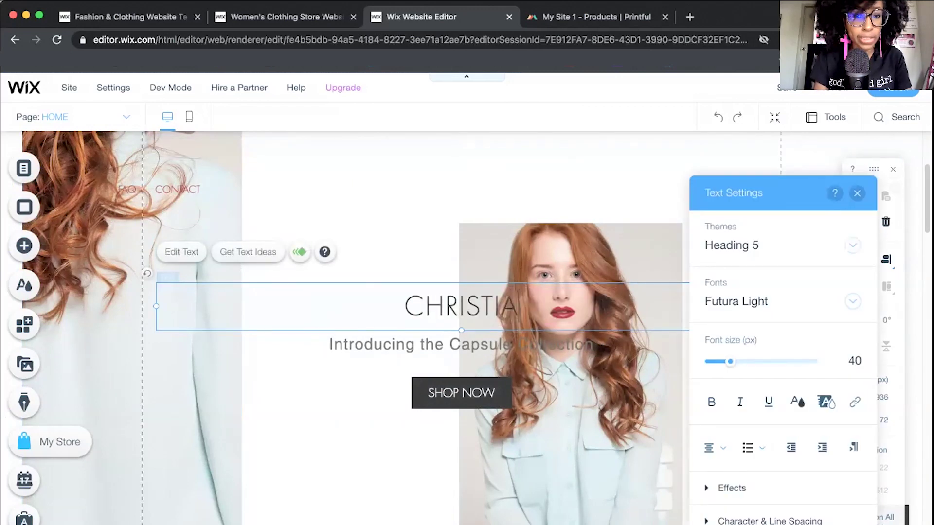
{"action": "type", "text": "N DATING APDVISE"}
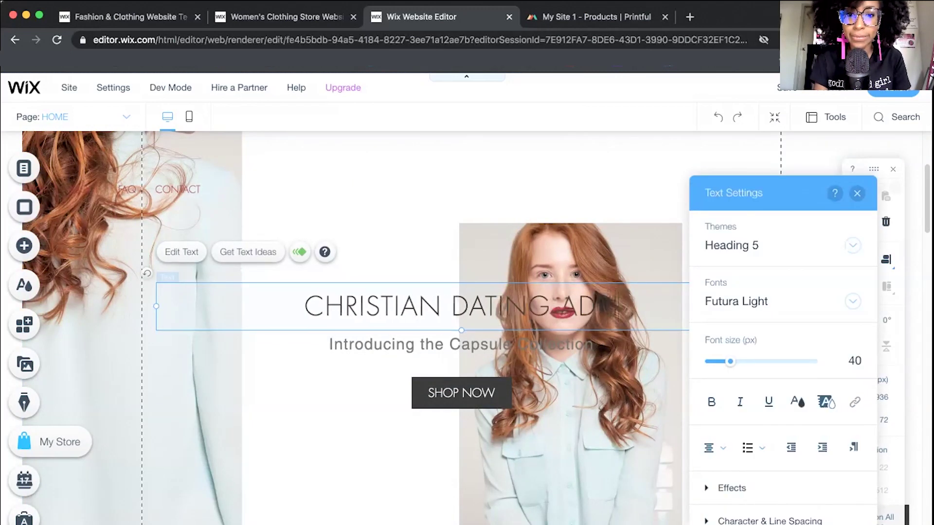
{"action": "double_click", "coordinate": [364, 344]}
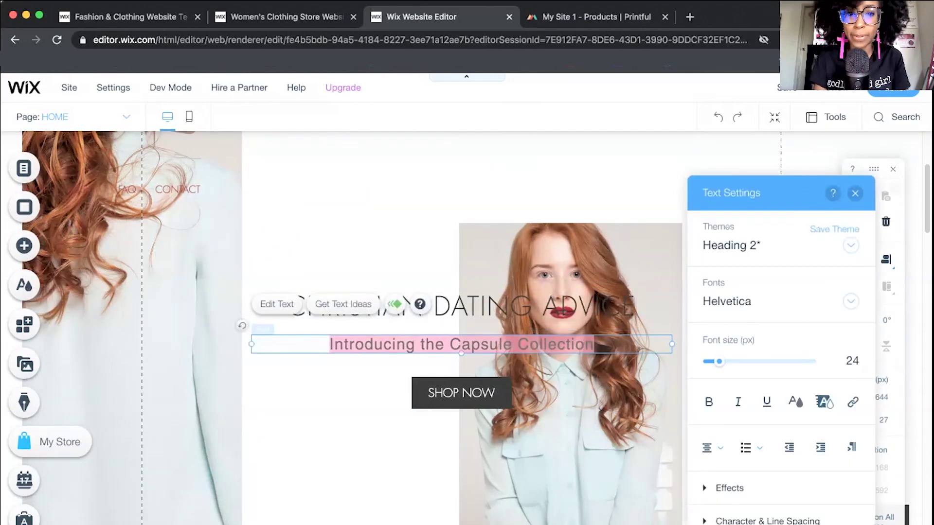
{"action": "type", "text": "Sis, you are MEANT FOR CHRI"}
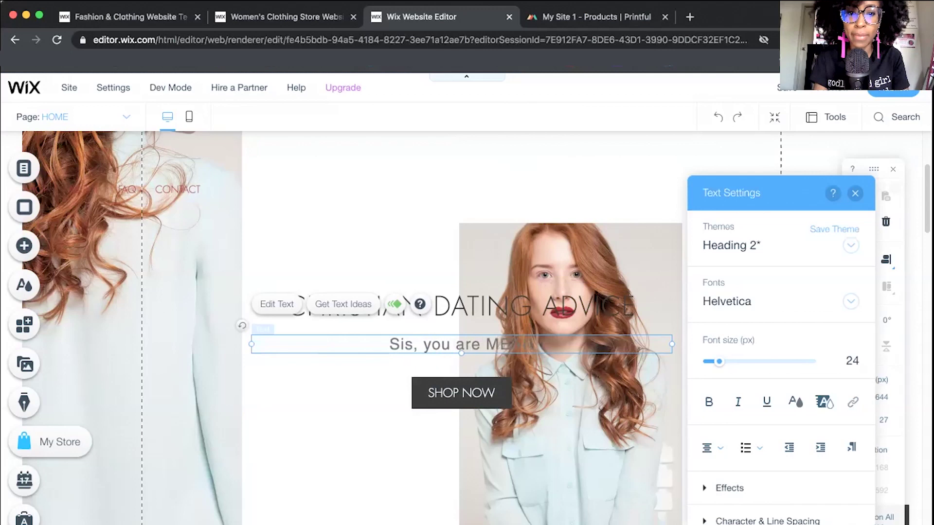
{"action": "type", "text": "ST"}
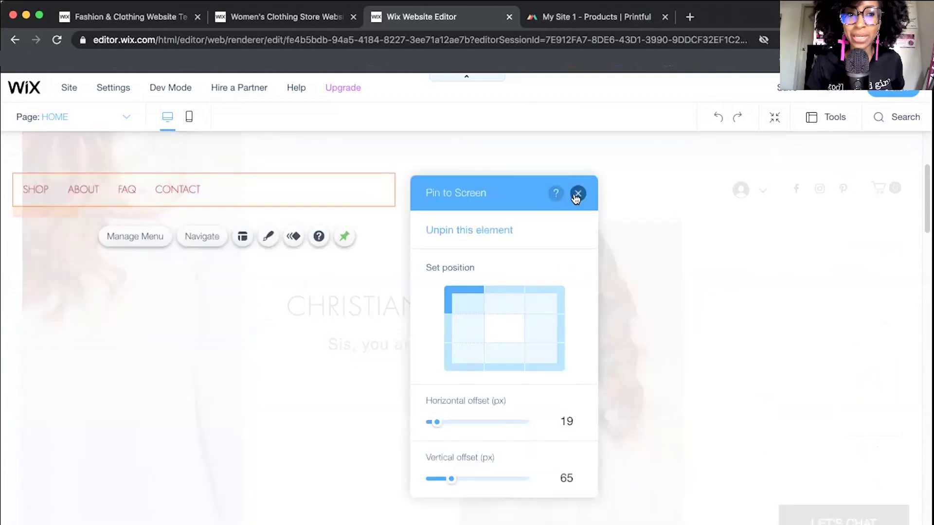
Close the pin settings and check the hero model photo's crop, leaving it unchanged.
{"action": "left_click", "coordinate": [576, 196]}
{"action": "left_click", "coordinate": [509, 229]}
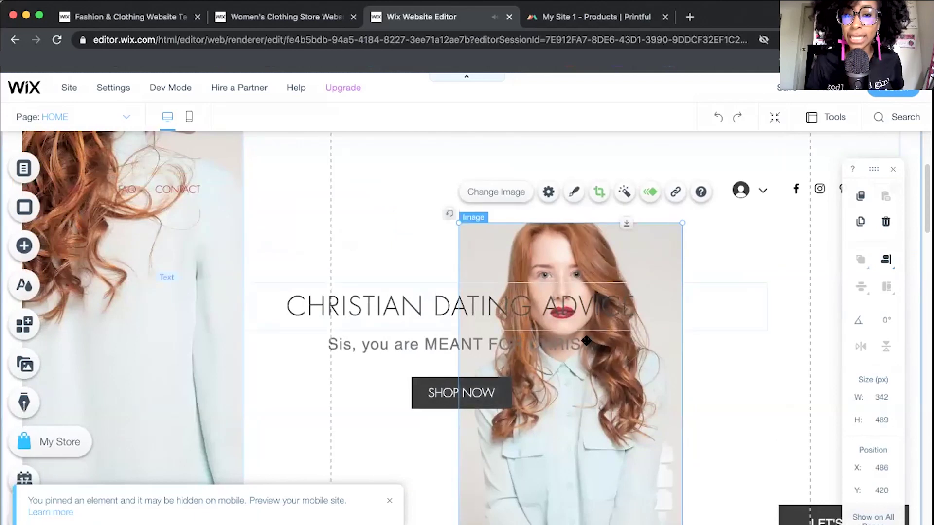
{"action": "scroll", "coordinate": [586, 341], "scroll_direction": "down", "scroll_amount": 3}
{"action": "scroll", "coordinate": [594, 343], "scroll_direction": "up", "scroll_amount": 3}
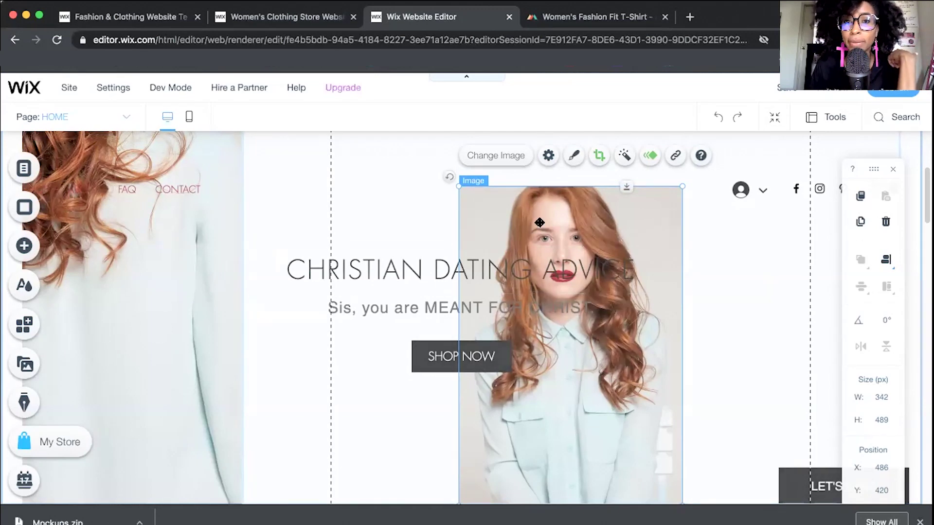
{"action": "key", "text": "super+shift+f"}
{"action": "double_click", "coordinate": [589, 151]}
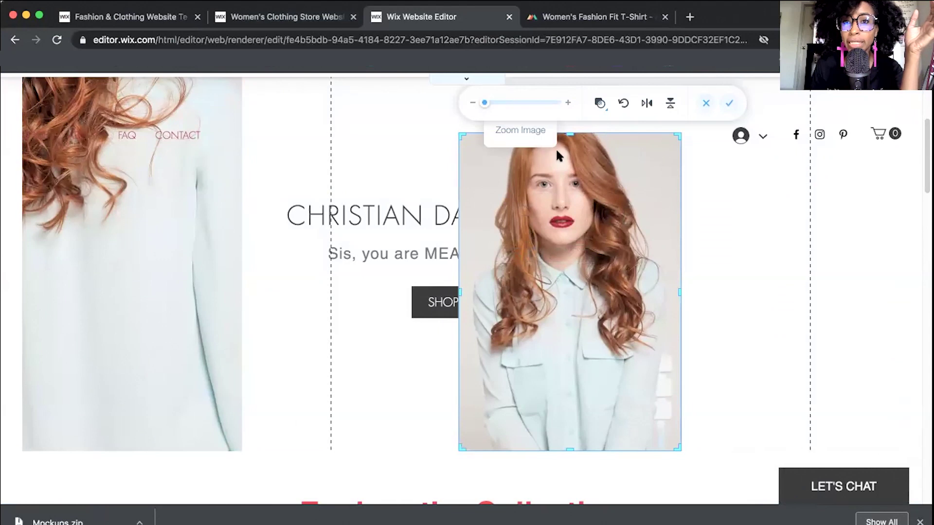
{"action": "key", "text": "Escape"}
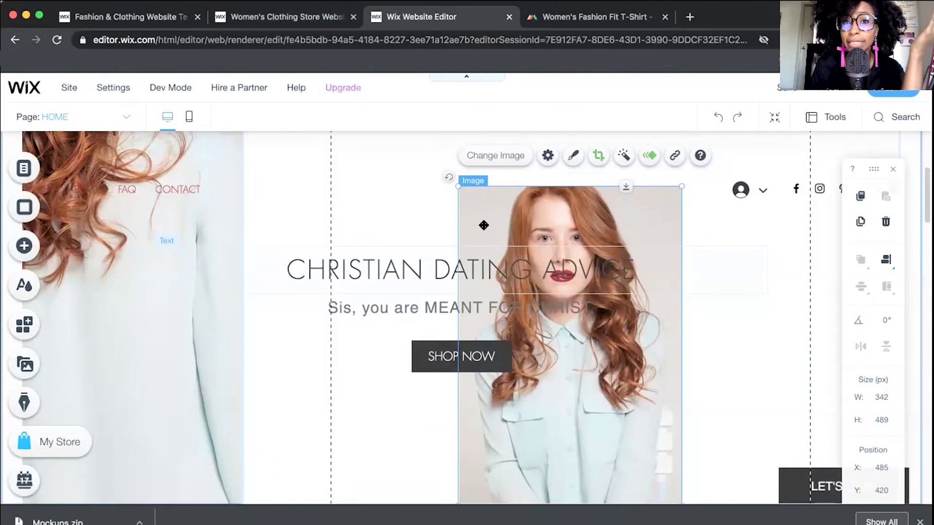
{"action": "left_click", "coordinate": [511, 155]}
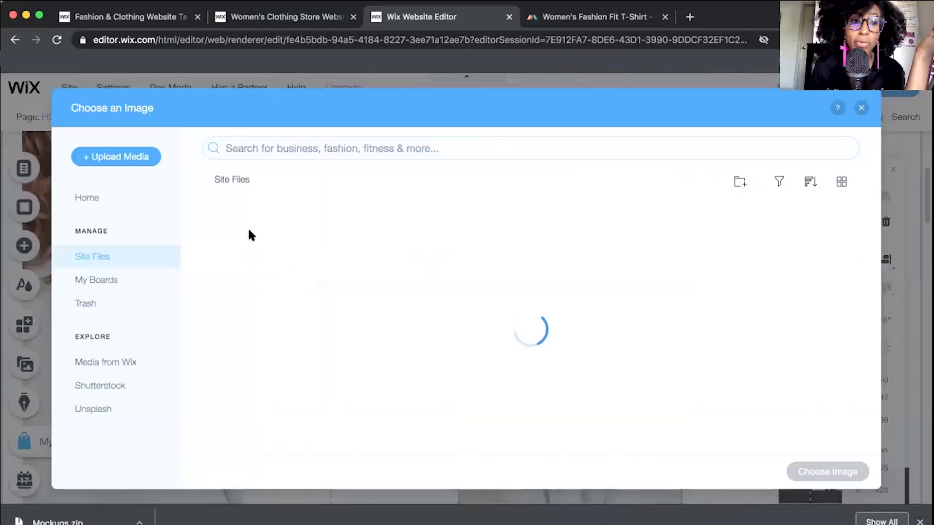
Upload the model-worn red MEANT FOR CHRIST shirt mockup and use it as the hero photo.
{"action": "left_click", "coordinate": [116, 158]}
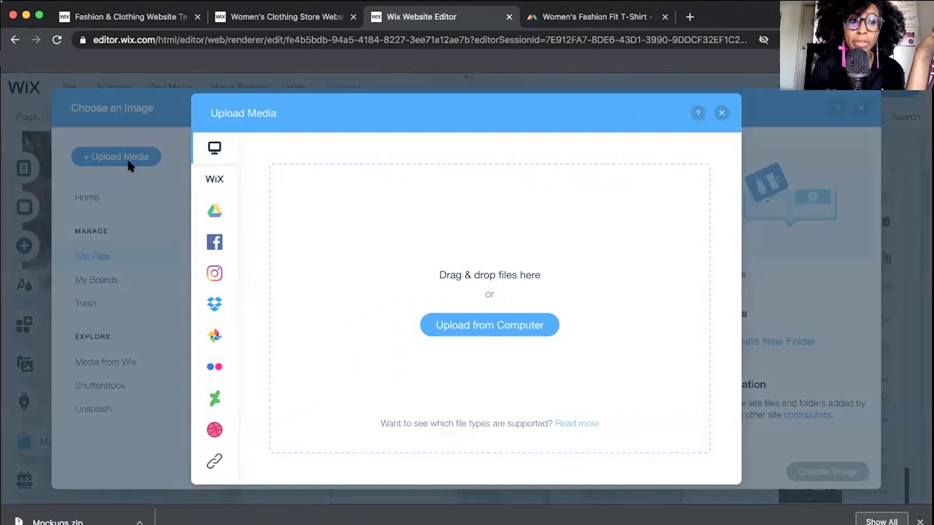
{"action": "left_click", "coordinate": [505, 337]}
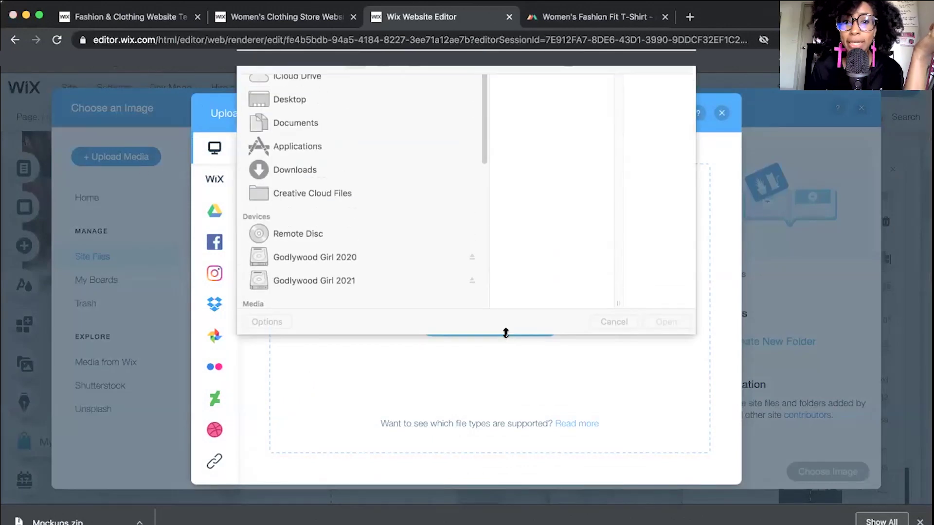
{"action": "left_click", "coordinate": [530, 104]}
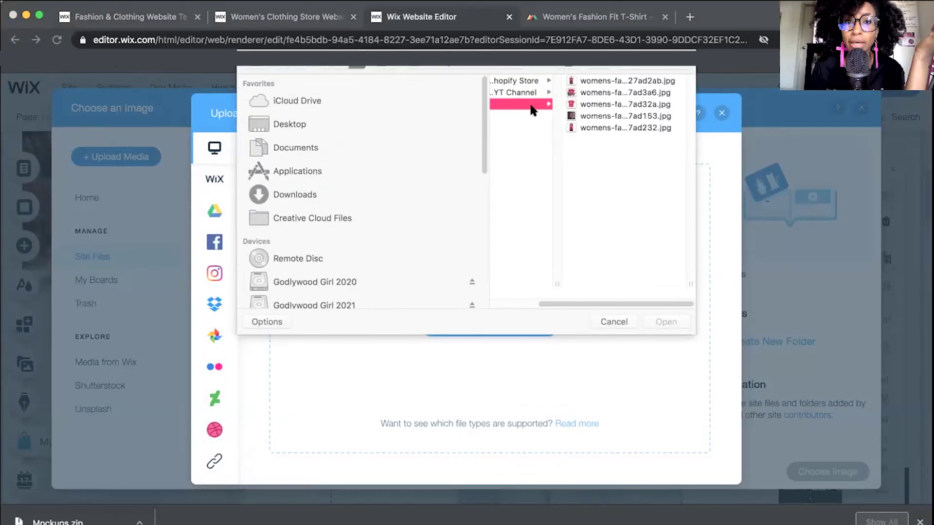
{"action": "left_click", "coordinate": [627, 83]}
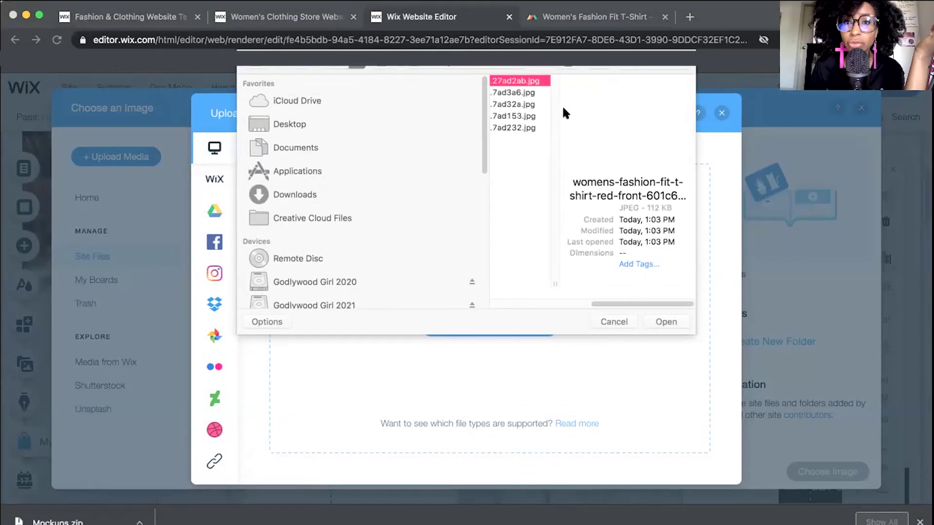
{"action": "left_click", "coordinate": [528, 94]}
{"action": "left_click", "coordinate": [525, 118]}
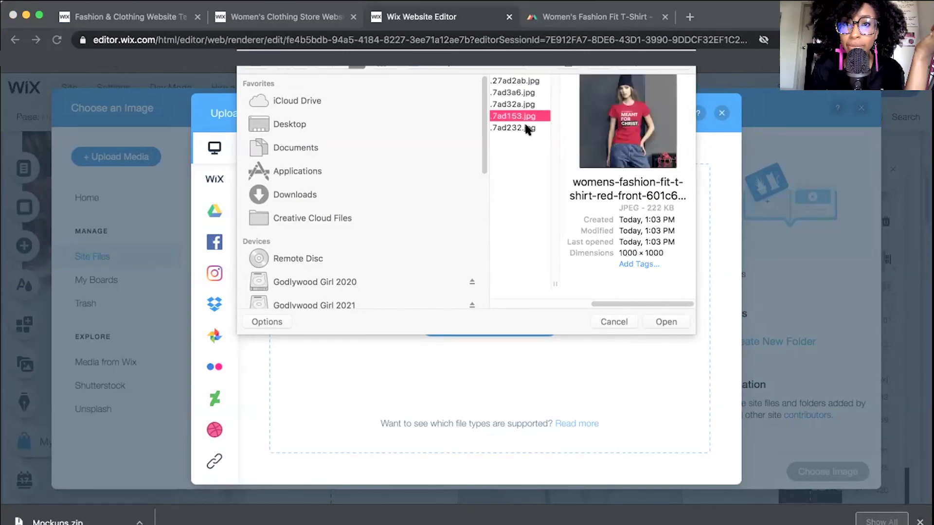
{"action": "left_click", "coordinate": [666, 321]}
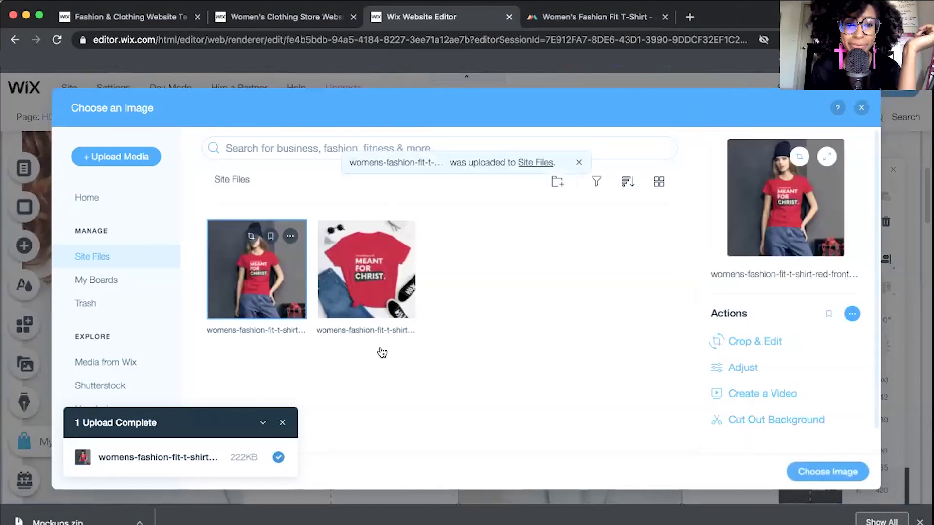
{"action": "left_click", "coordinate": [830, 471]}
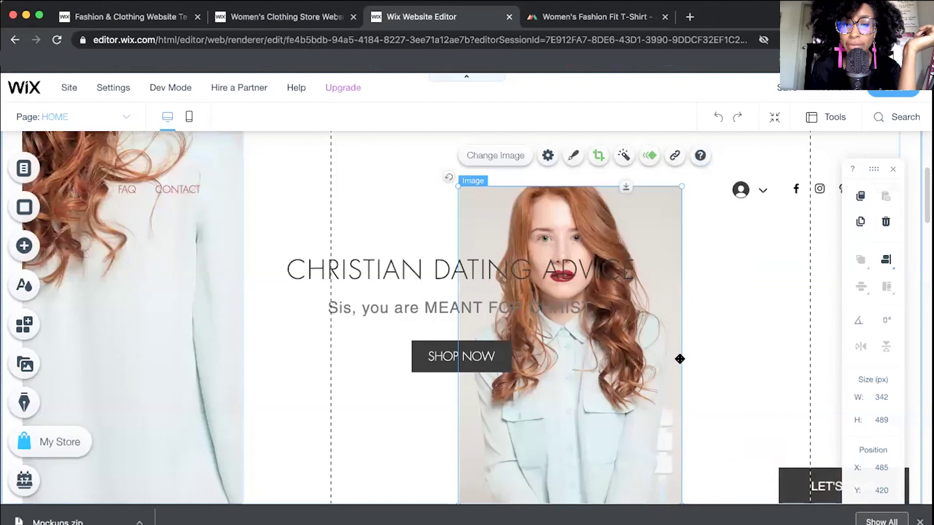
{"action": "scroll", "coordinate": [632, 364], "scroll_direction": "down", "scroll_amount": 4}
{"action": "scroll", "coordinate": [650, 386], "scroll_direction": "up", "scroll_amount": 5}
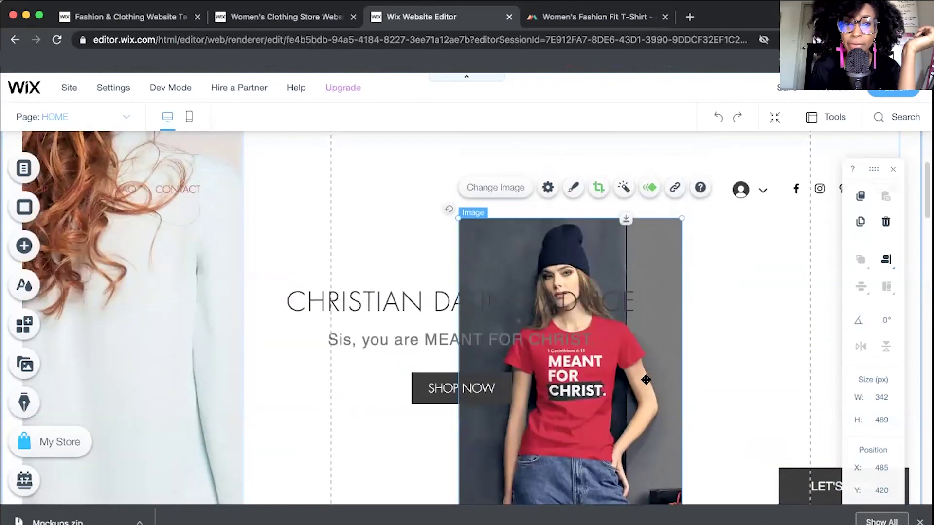
{"action": "scroll", "coordinate": [179, 235], "scroll_direction": "up", "scroll_amount": 3}
{"action": "left_click", "coordinate": [173, 222]}
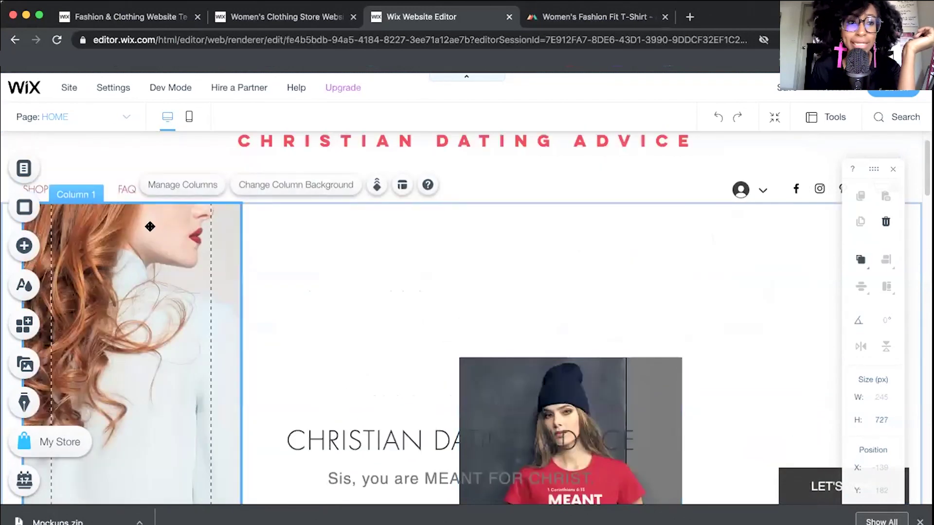
Upload the flat-lay red MEANT FOR CHRIST shirt mockup as the left column's background image.
{"action": "left_click", "coordinate": [227, 264]}
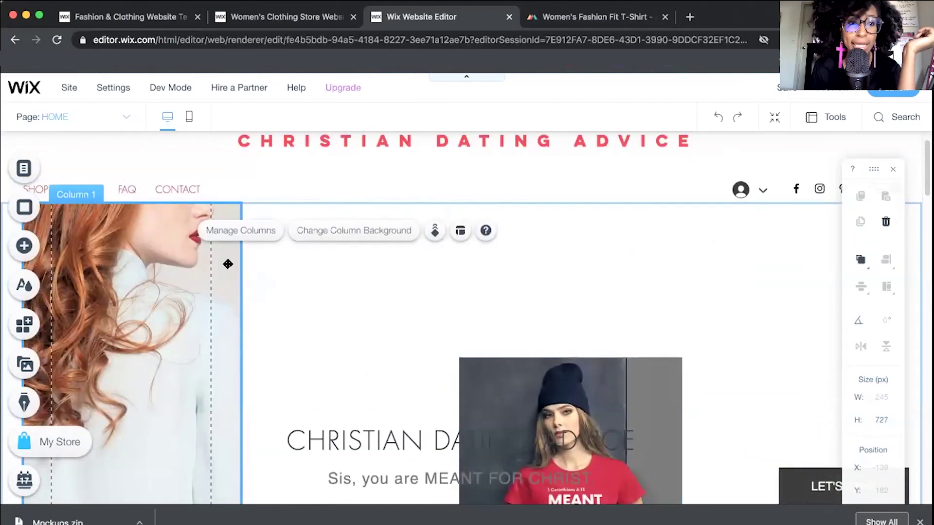
{"action": "left_click", "coordinate": [358, 231]}
{"action": "left_click", "coordinate": [501, 317]}
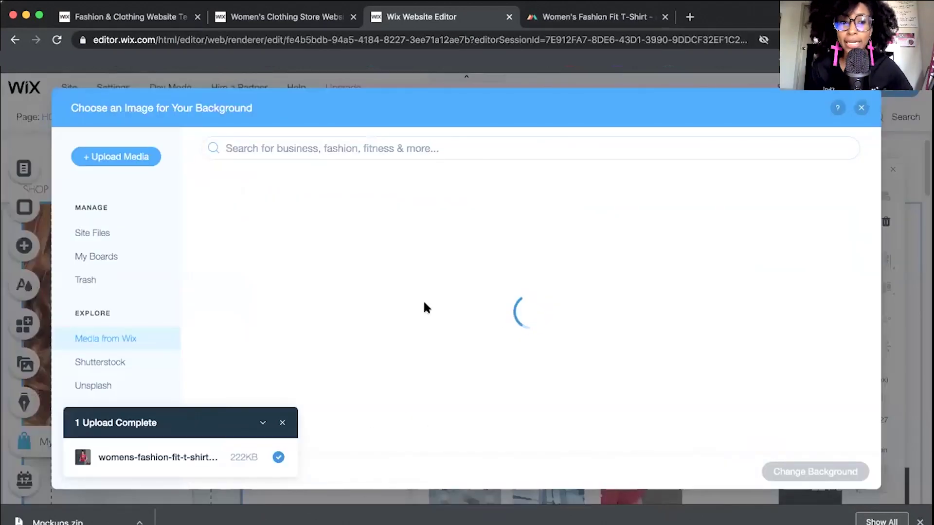
{"action": "left_click", "coordinate": [118, 155]}
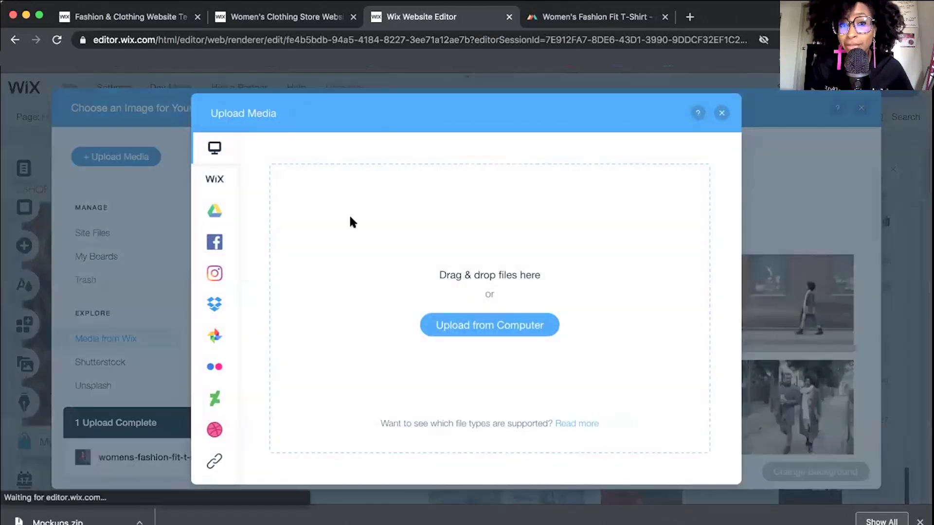
{"action": "left_click", "coordinate": [478, 327]}
{"action": "left_click", "coordinate": [524, 92]}
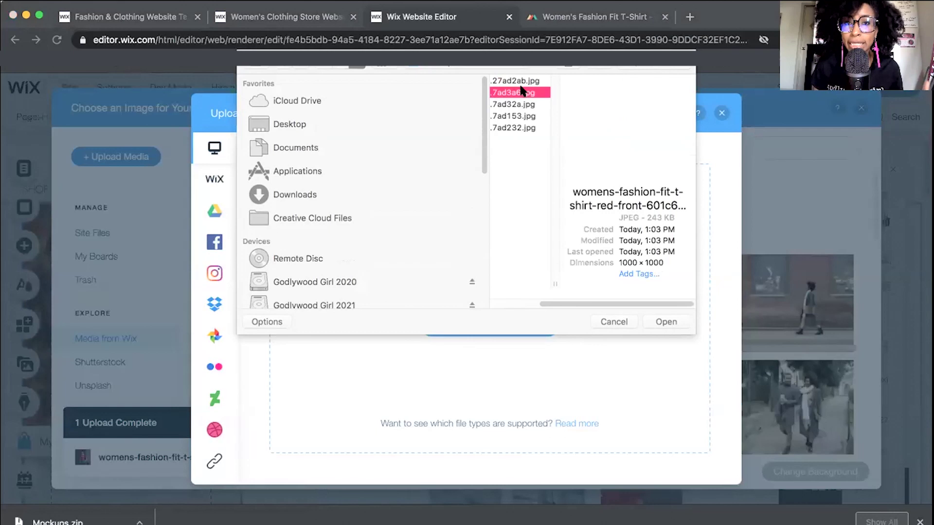
{"action": "left_click", "coordinate": [529, 104]}
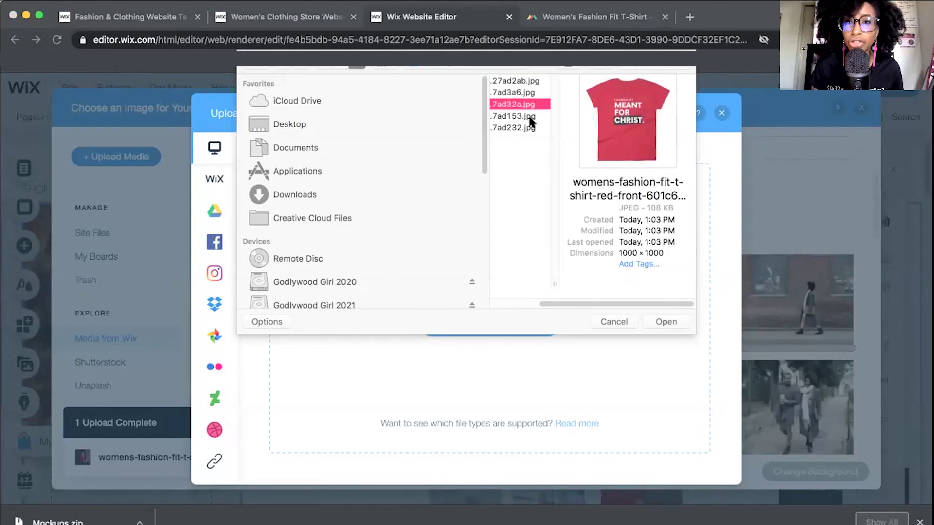
{"action": "left_click", "coordinate": [523, 128]}
{"action": "left_click", "coordinate": [523, 103]}
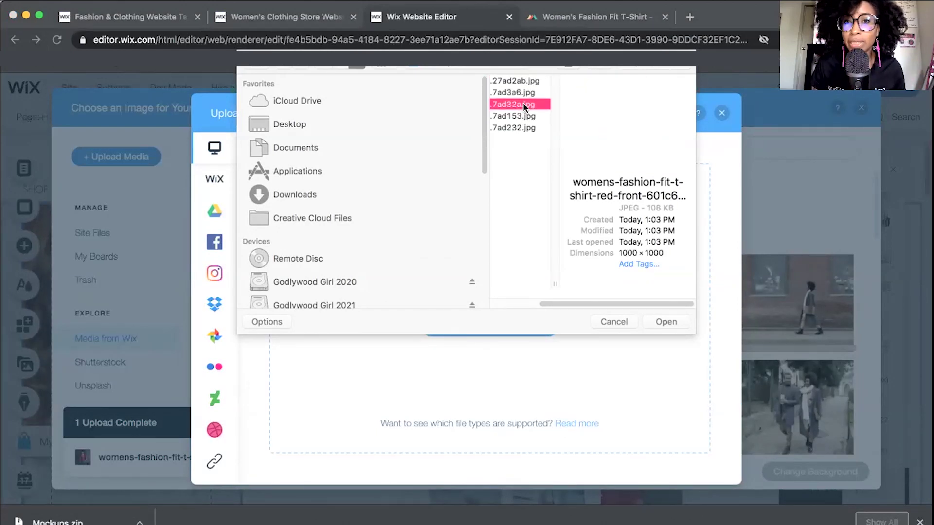
{"action": "left_click", "coordinate": [525, 92]}
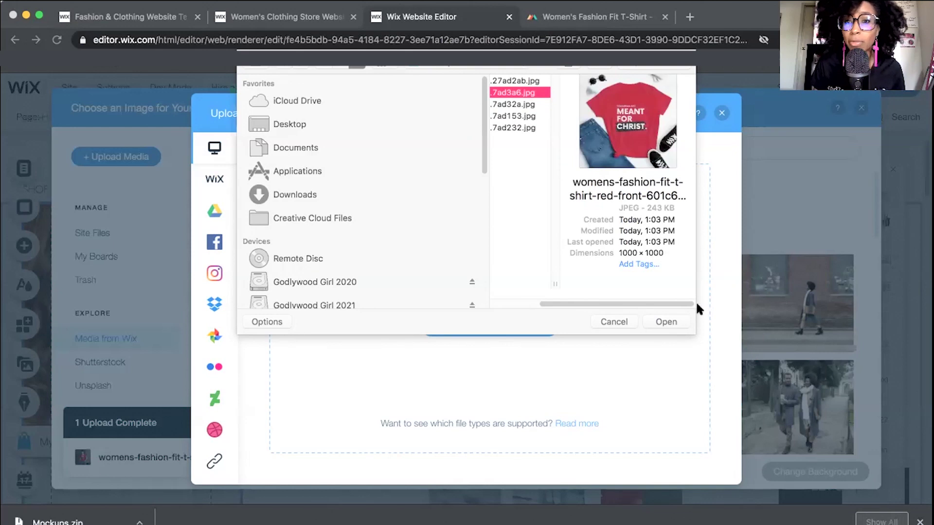
{"action": "left_click", "coordinate": [666, 322]}
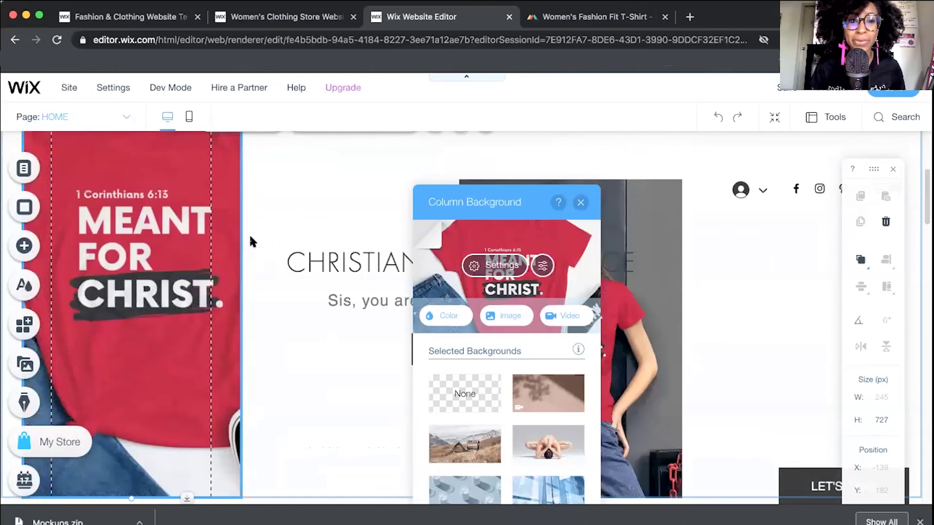
{"action": "left_click", "coordinate": [581, 202]}
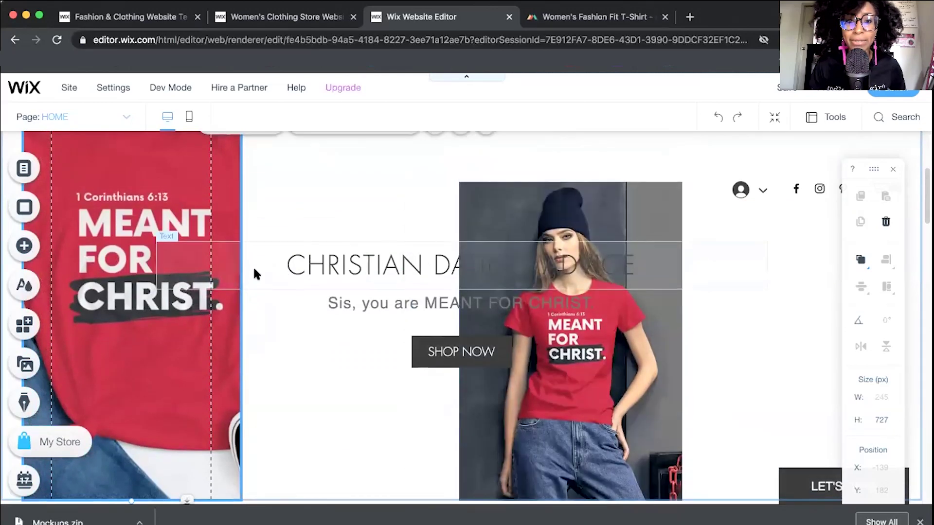
Rewrite the About the Collection paragraph as 'Welcome to Christian Dating Advice. This brand was created to remind you…'.
{"action": "scroll", "coordinate": [567, 262], "scroll_direction": "up", "scroll_amount": 5}
{"action": "scroll", "coordinate": [449, 382], "scroll_direction": "down", "scroll_amount": 8}
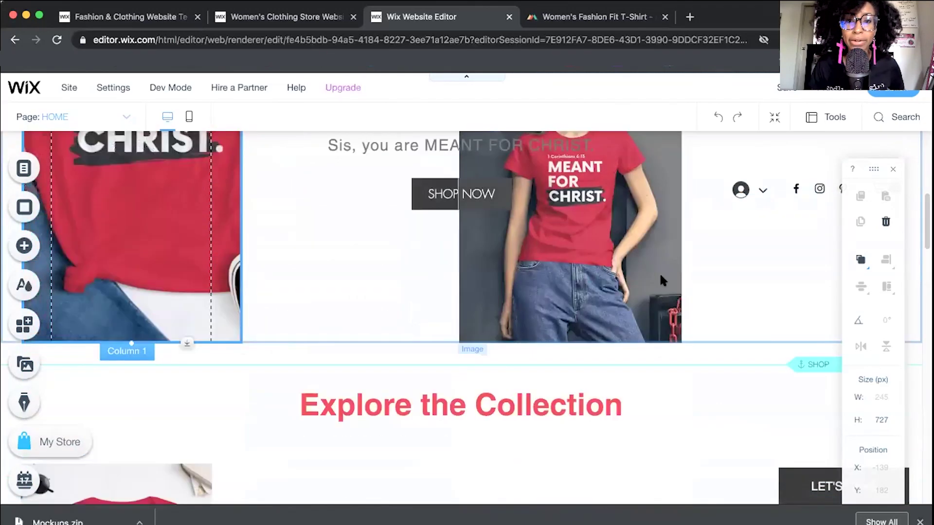
{"action": "scroll", "coordinate": [463, 304], "scroll_direction": "down", "scroll_amount": 6}
{"action": "scroll", "coordinate": [328, 204], "scroll_direction": "up", "scroll_amount": 1}
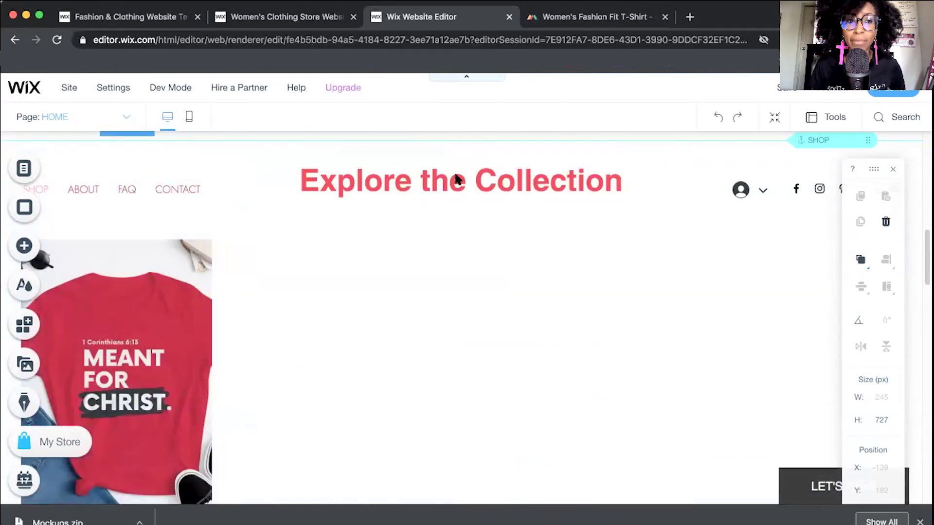
{"action": "scroll", "coordinate": [492, 402], "scroll_direction": "down", "scroll_amount": 8}
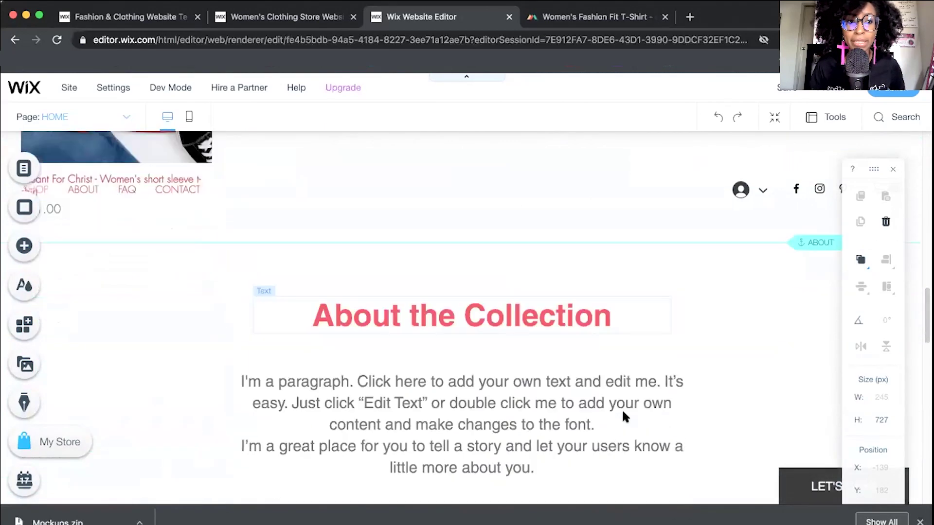
{"action": "scroll", "coordinate": [437, 312], "scroll_direction": "down", "scroll_amount": 5}
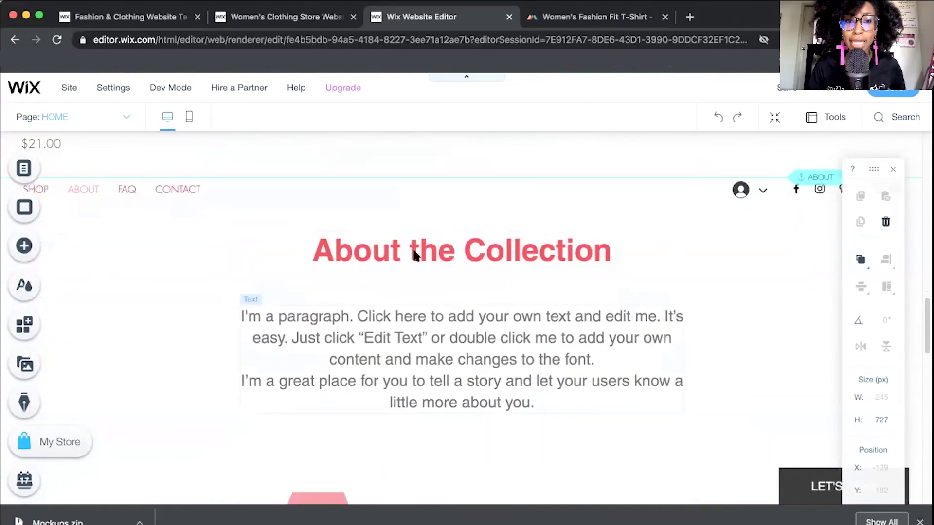
{"action": "scroll", "coordinate": [413, 215], "scroll_direction": "up", "scroll_amount": 2}
{"action": "left_click", "coordinate": [422, 246]}
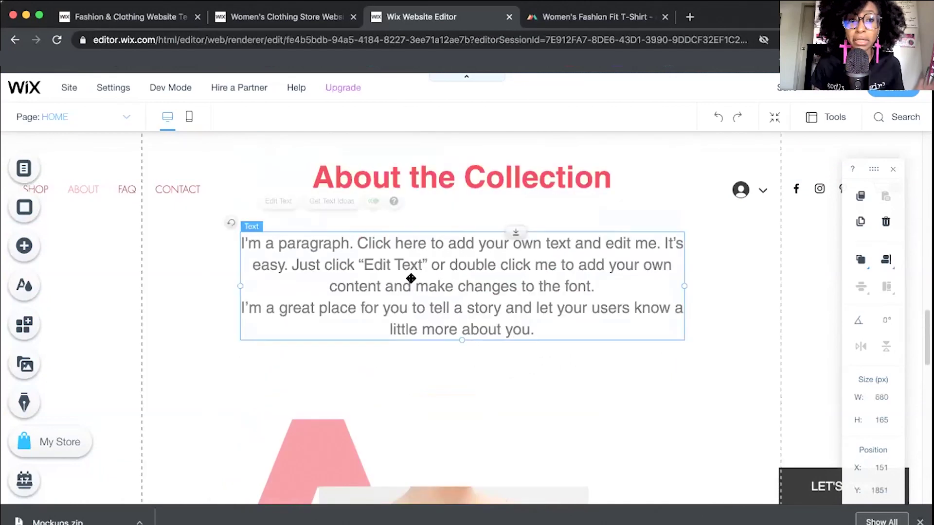
{"action": "left_click", "coordinate": [266, 205]}
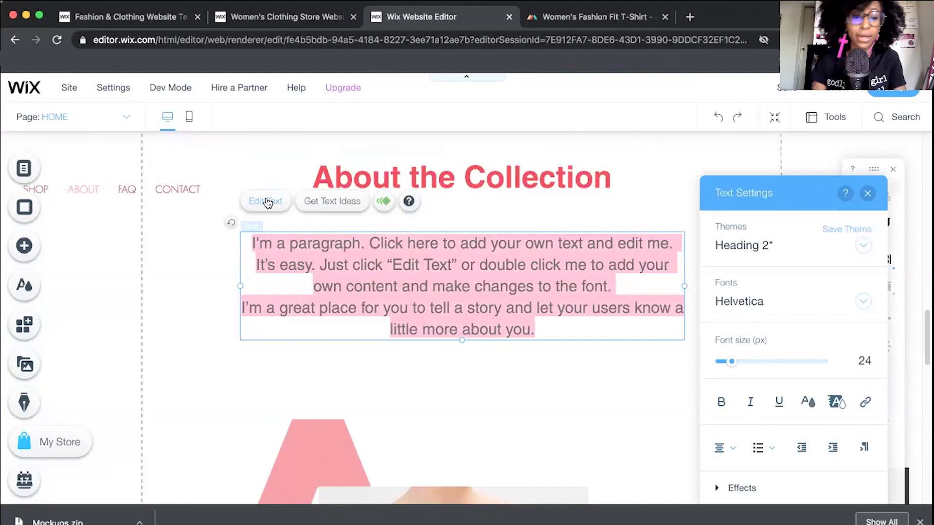
{"action": "type", "text": "W"}
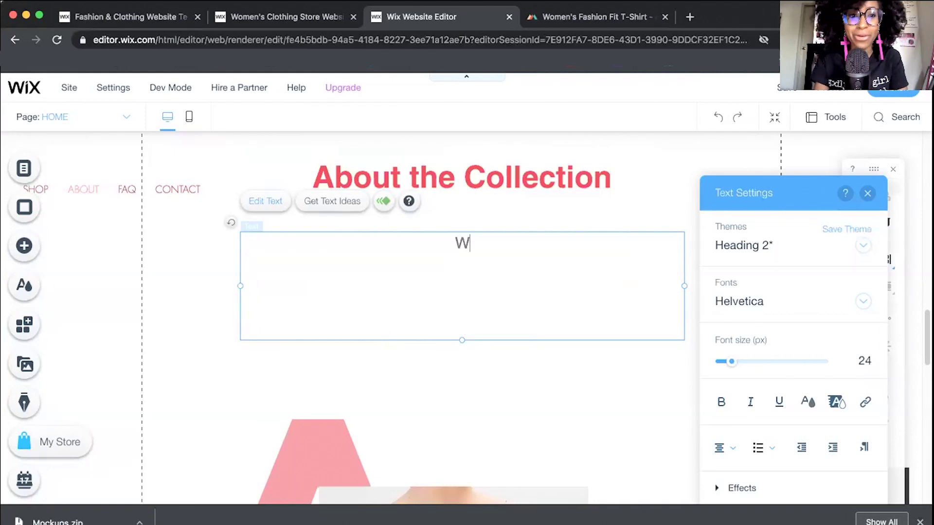
{"action": "type", "text": "elcome to Christian D"}
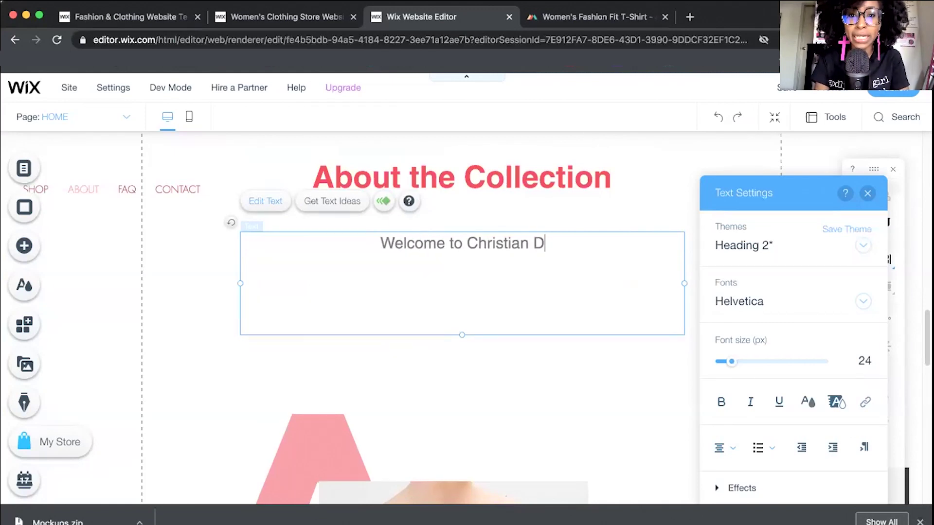
{"action": "type", "text": "ating Afri"}
{"action": "key", "text": "BackSpace"}
{"action": "key", "text": "BackSpace"}
{"action": "key", "text": "BackSpace"}
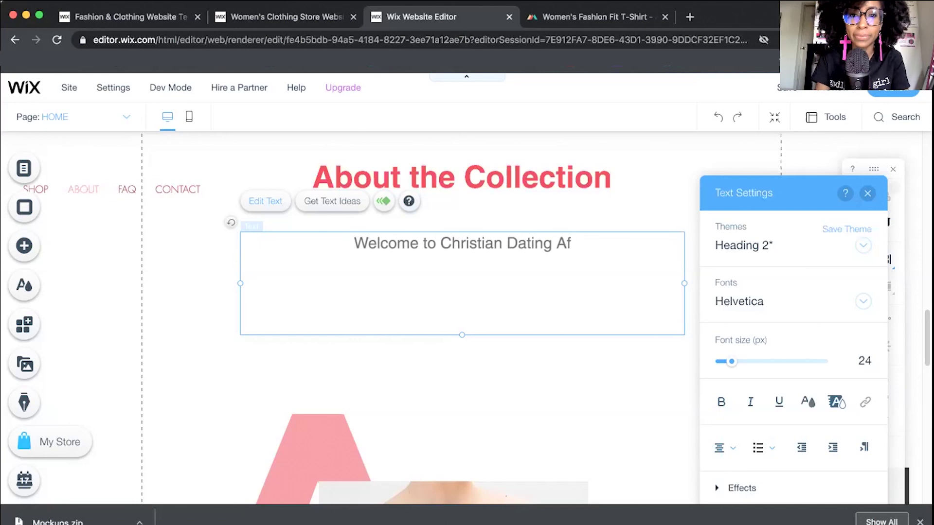
{"action": "type", "text": "di"}
{"action": "key", "text": "BackSpace"}
{"action": "type", "text": "vice. Thi"}
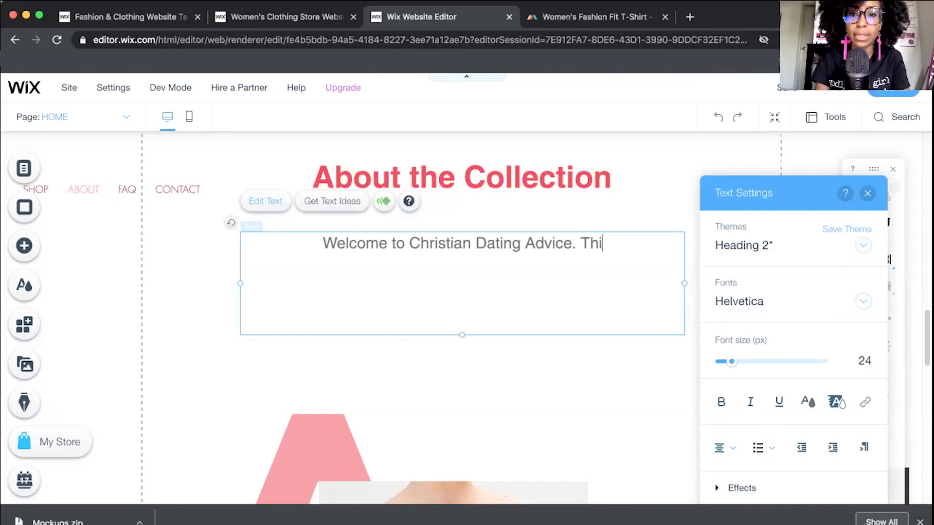
{"action": "type", "text": "s brand was created t"}
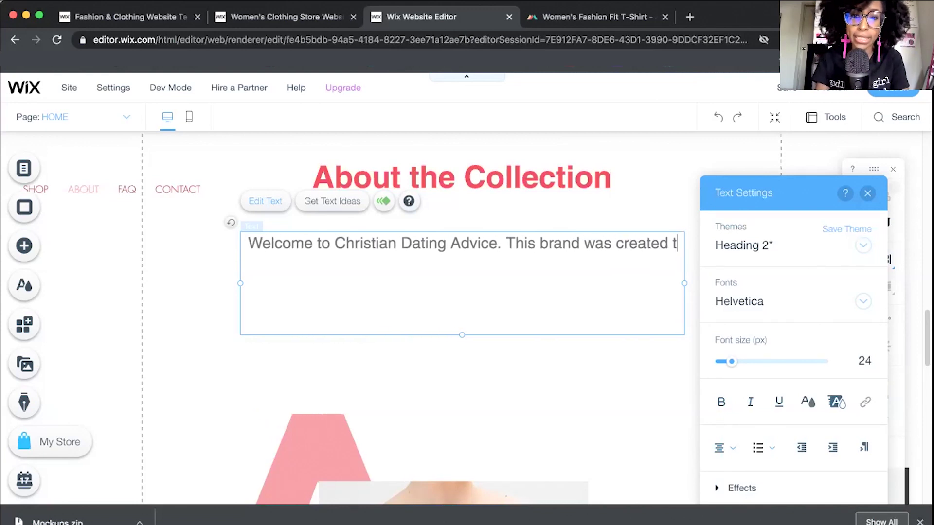
{"action": "type", "text": "o remind you tha"}
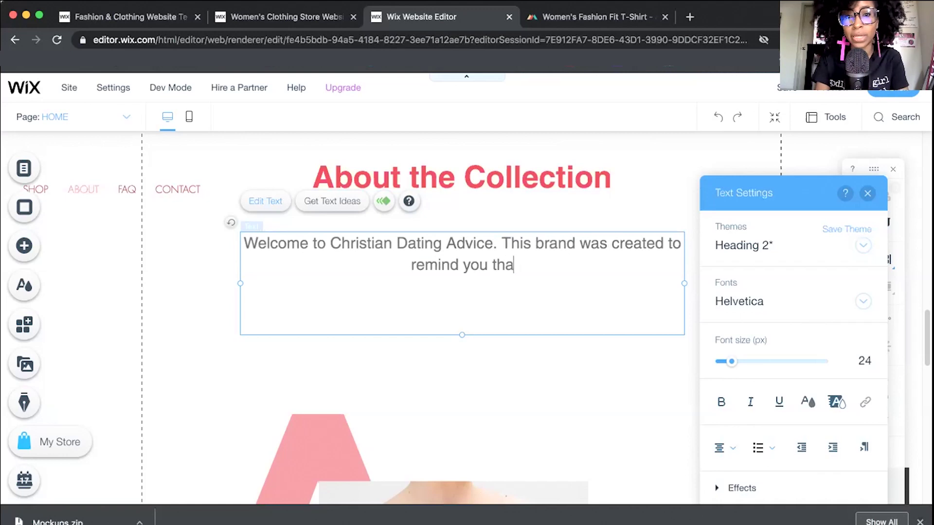
{"action": "type", "text": "t you are meant for Christ "}
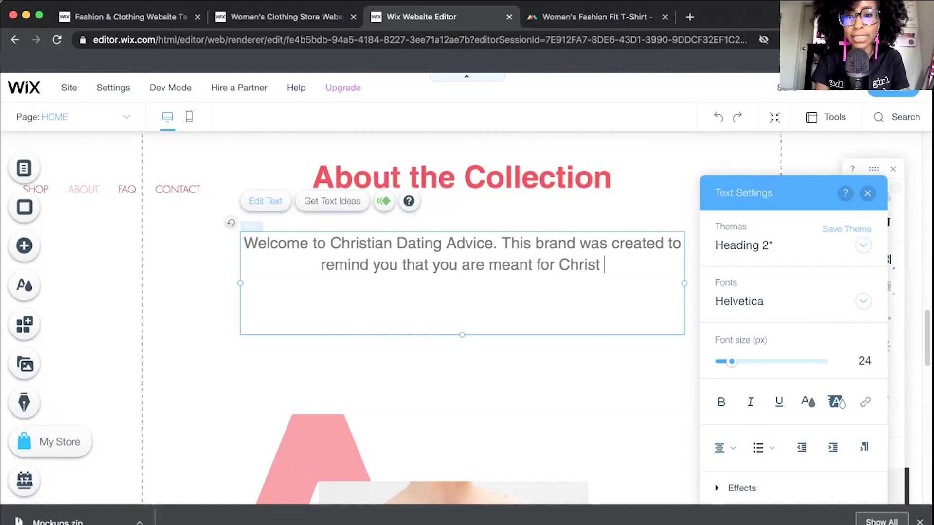
{"action": "type", "text": "as you go on your "}
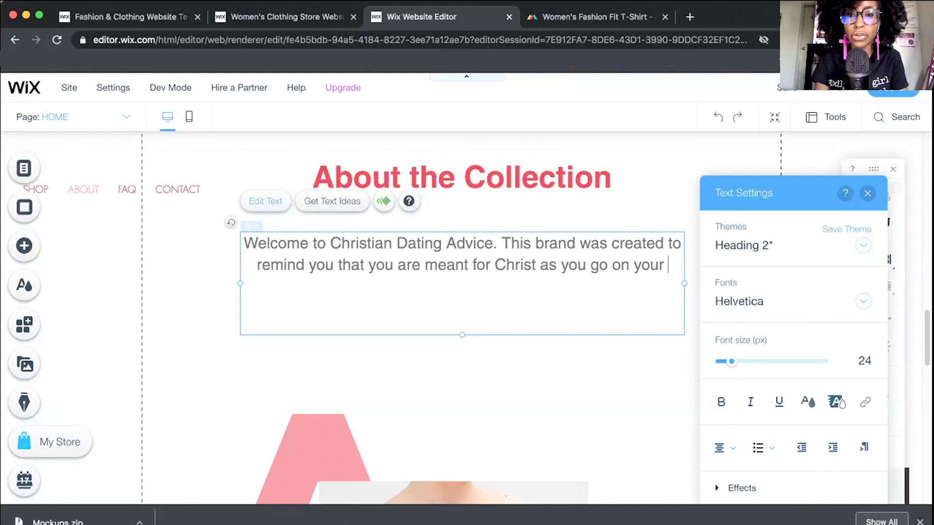
{"action": "type", "text": "journey of Christian dating."}
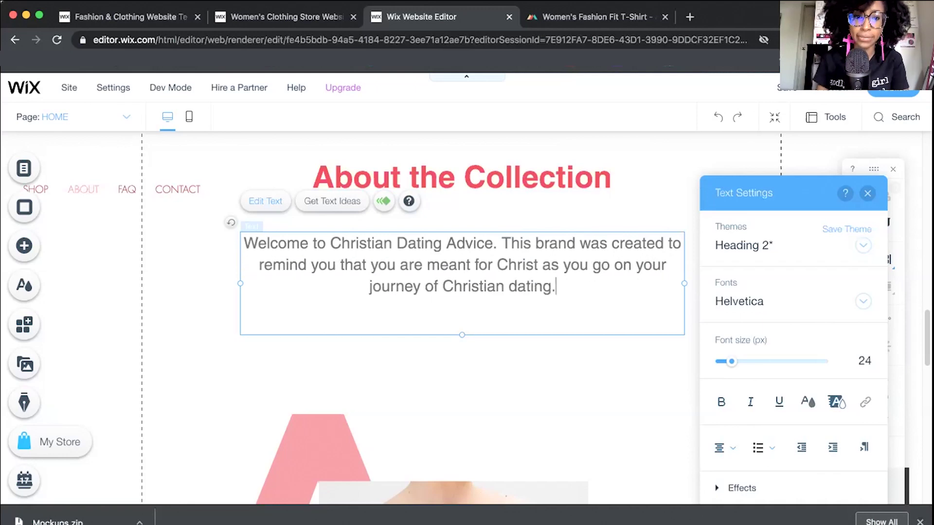
{"action": "key", "text": "Escape"}
Replace the peach-dress photo with an uploaded front-view model in the red MEANT FOR CHRIST shirt.
{"action": "scroll", "coordinate": [374, 346], "scroll_direction": "down", "scroll_amount": 7}
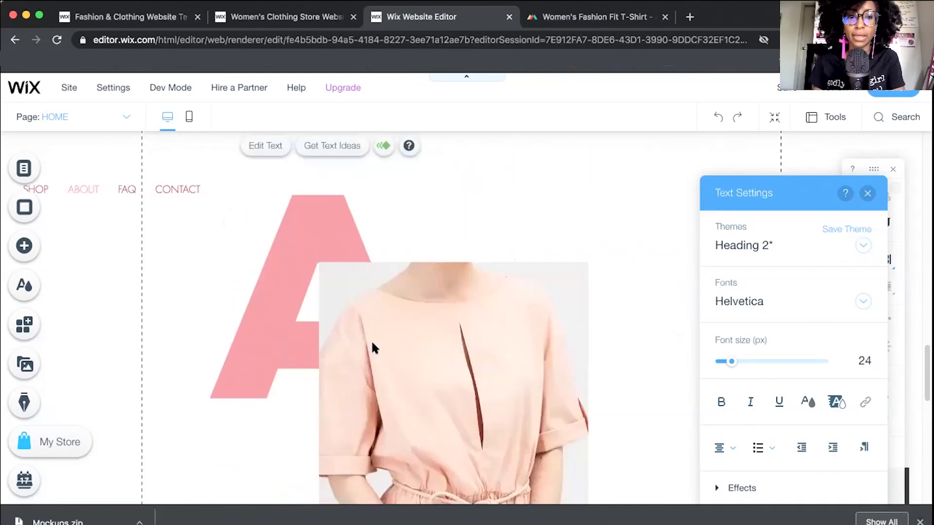
{"action": "left_click", "coordinate": [460, 301]}
{"action": "scroll", "coordinate": [403, 310], "scroll_direction": "down", "scroll_amount": 3}
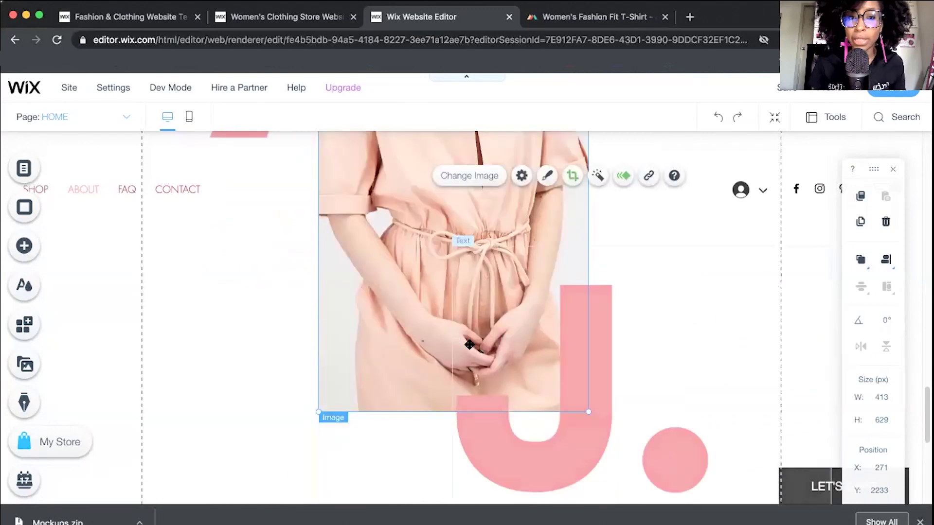
{"action": "scroll", "coordinate": [452, 328], "scroll_direction": "up", "scroll_amount": 4}
{"action": "left_click", "coordinate": [468, 323]}
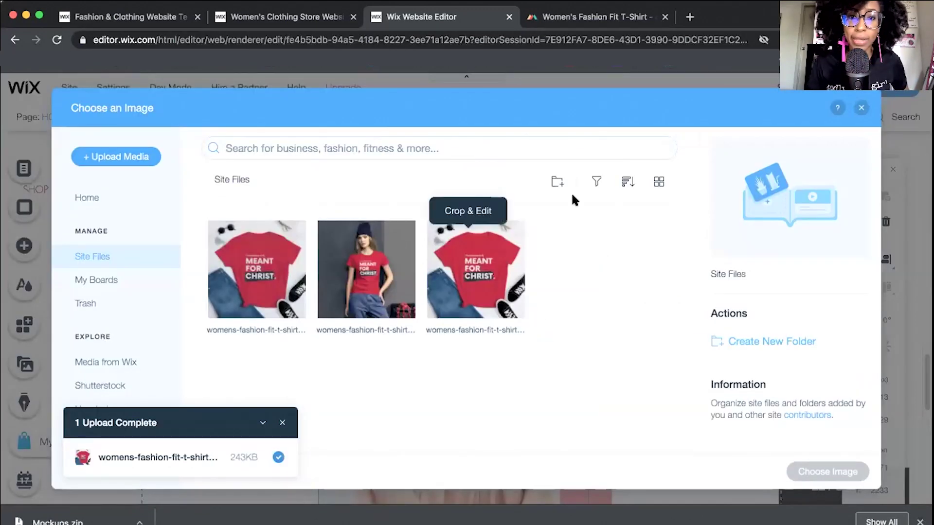
{"action": "left_click", "coordinate": [112, 157]}
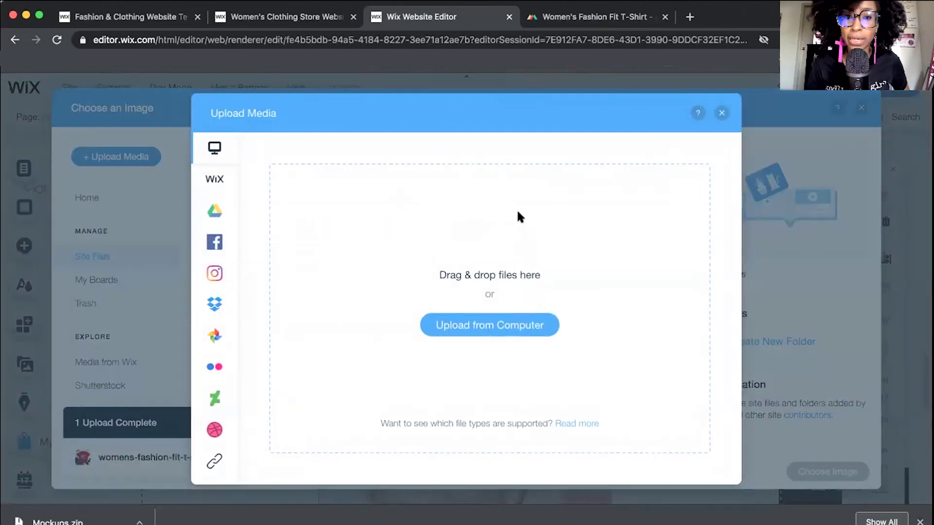
{"action": "left_click", "coordinate": [500, 321]}
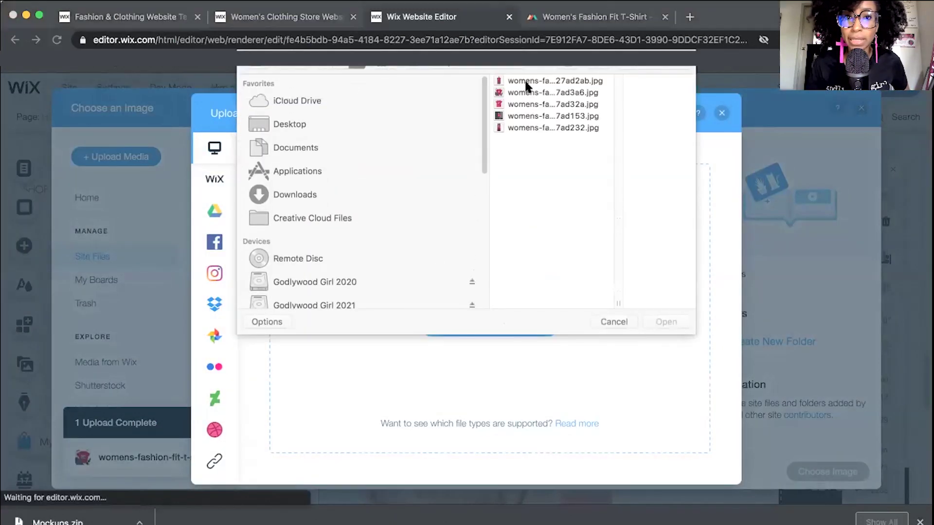
{"action": "left_click", "coordinate": [525, 81]}
{"action": "left_click", "coordinate": [654, 321]}
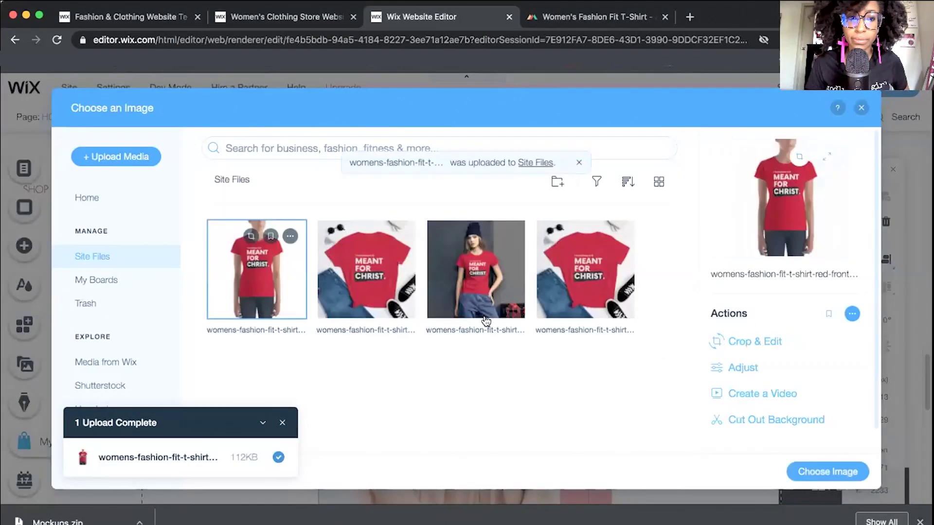
{"action": "left_click", "coordinate": [824, 472]}
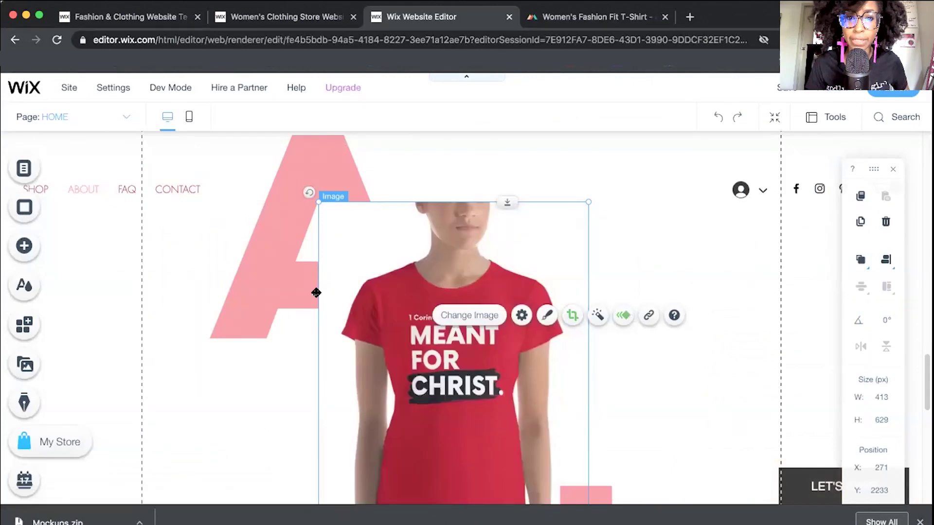
{"action": "scroll", "coordinate": [496, 350], "scroll_direction": "down", "scroll_amount": 6}
Change the large pink A letter to C and make it near-black.
{"action": "scroll", "coordinate": [581, 341], "scroll_direction": "up", "scroll_amount": 6}
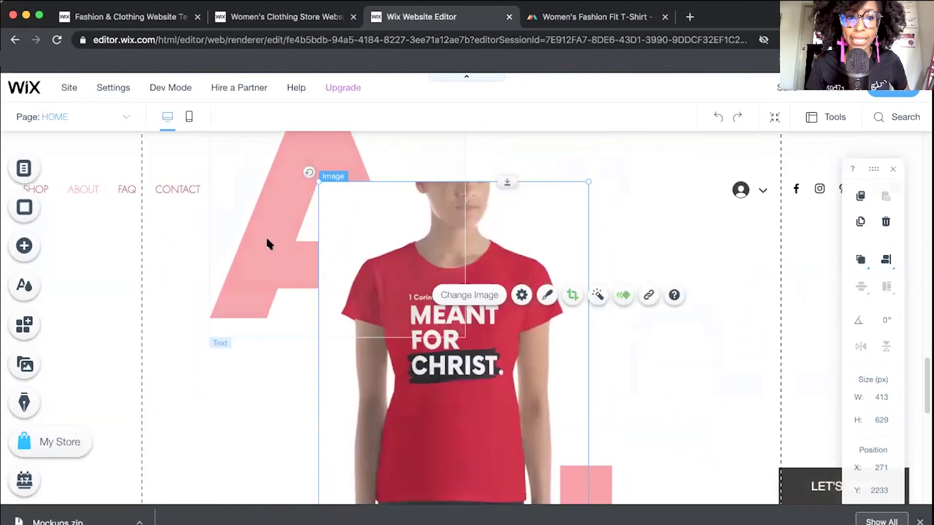
{"action": "left_click", "coordinate": [268, 240]}
{"action": "double_click", "coordinate": [268, 241]}
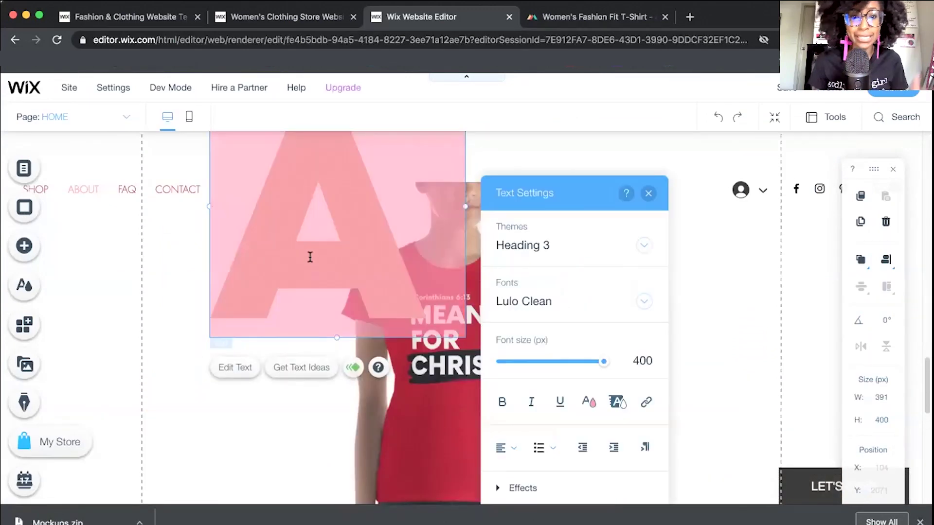
{"action": "type", "text": "C"}
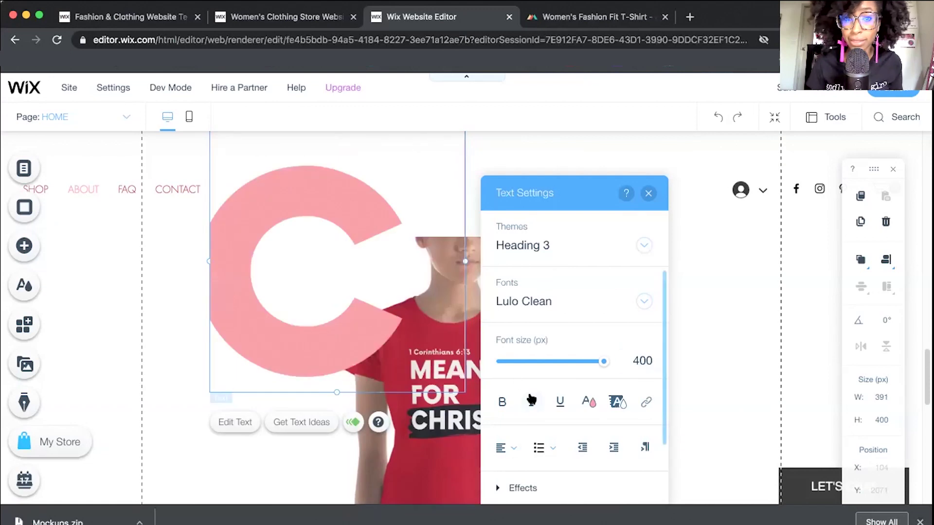
{"action": "left_click", "coordinate": [585, 403]}
{"action": "left_click", "coordinate": [567, 349]}
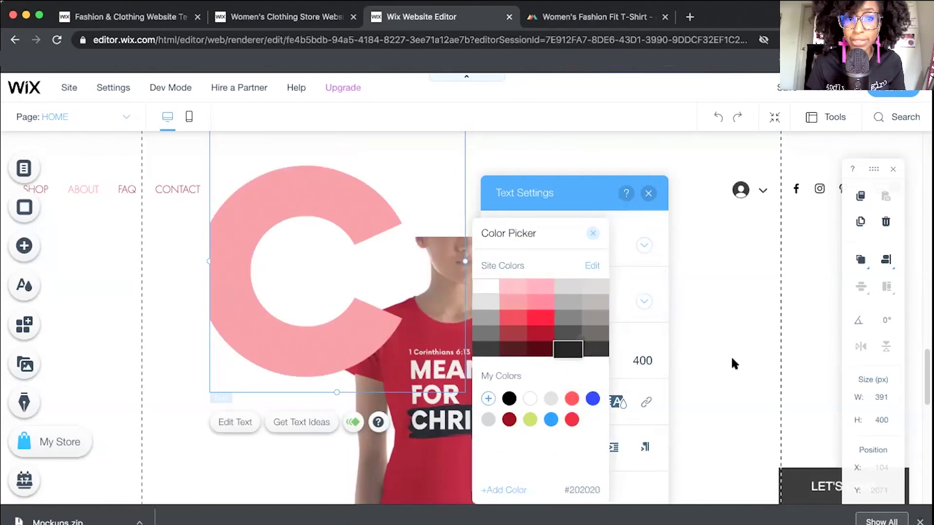
{"action": "left_click", "coordinate": [647, 225]}
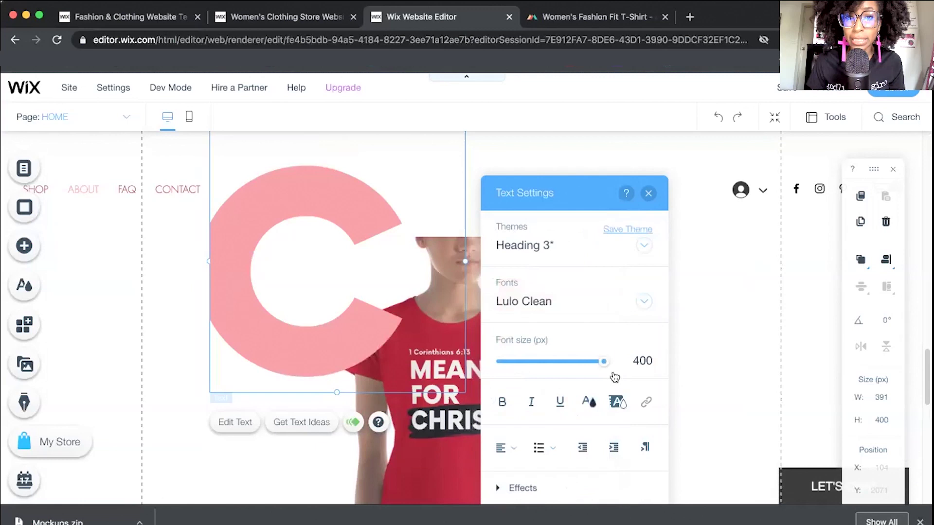
{"action": "left_click", "coordinate": [589, 403]}
{"action": "left_click", "coordinate": [320, 266]}
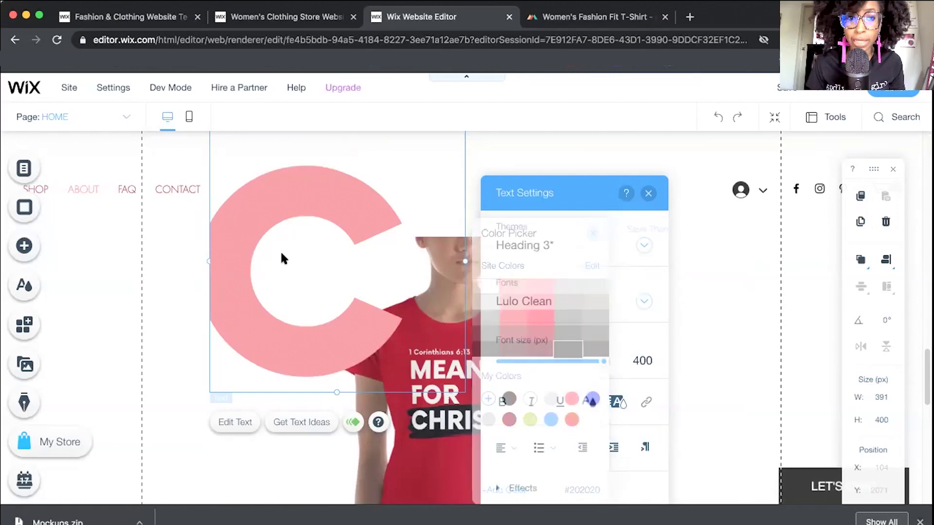
{"action": "double_click", "coordinate": [387, 283]}
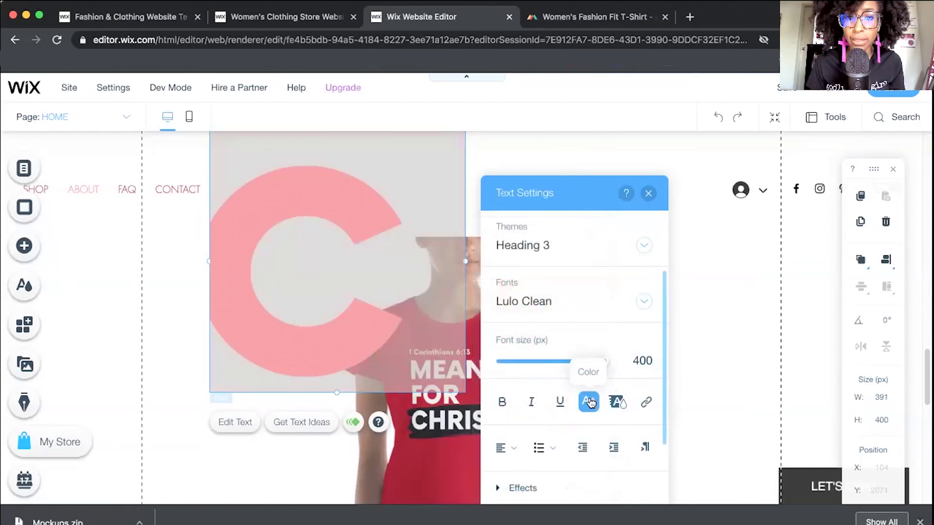
{"action": "left_click", "coordinate": [588, 402]}
{"action": "left_click", "coordinate": [592, 398]}
{"action": "left_click", "coordinate": [567, 349]}
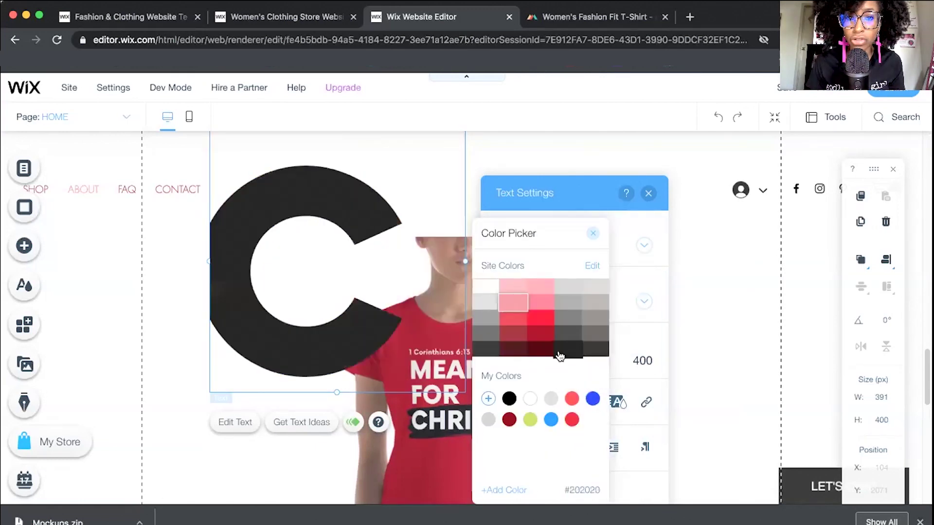
{"action": "left_click", "coordinate": [649, 193]}
{"action": "left_click", "coordinate": [649, 194]}
Change the pink J. letter to a giant D and color it dark charcoal.
{"action": "scroll", "coordinate": [695, 346], "scroll_direction": "down", "scroll_amount": 5}
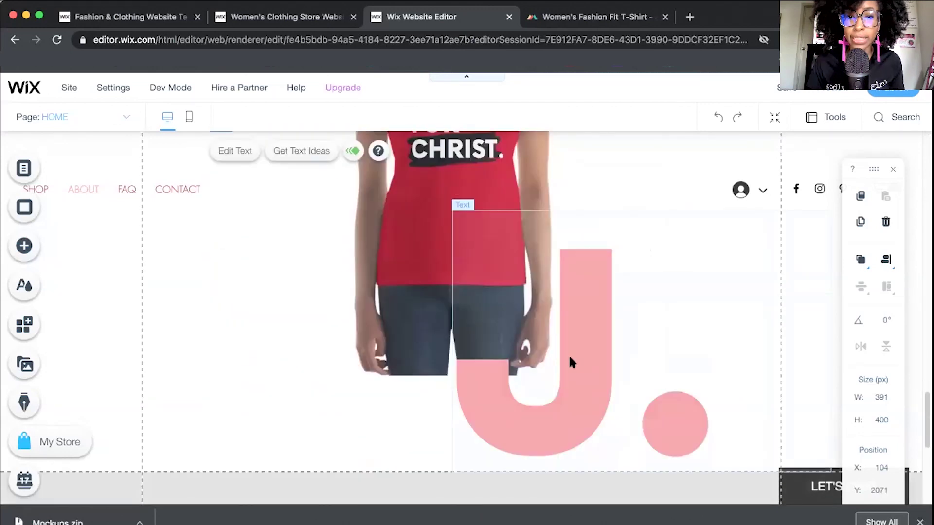
{"action": "left_click", "coordinate": [571, 360]}
{"action": "left_click", "coordinate": [606, 370]}
{"action": "type", "text": "D"}
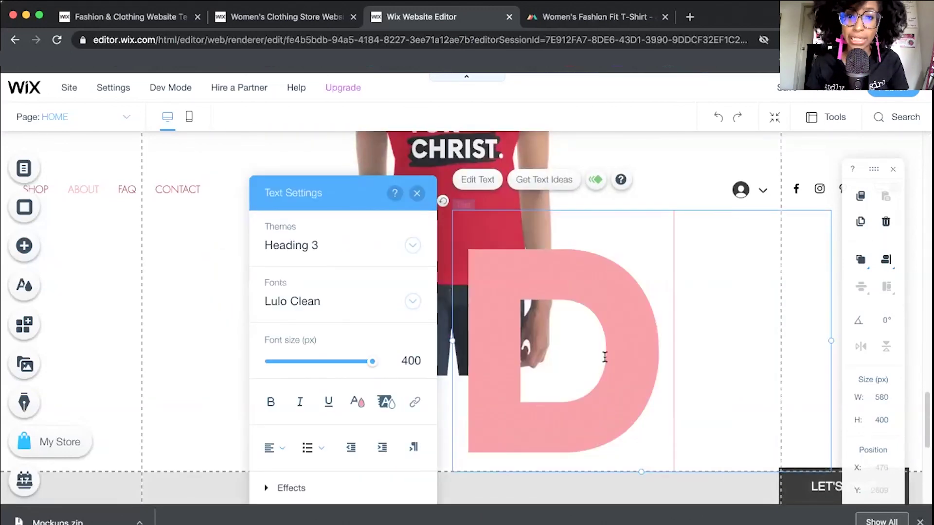
{"action": "double_click", "coordinate": [515, 359]}
{"action": "left_click", "coordinate": [356, 407]}
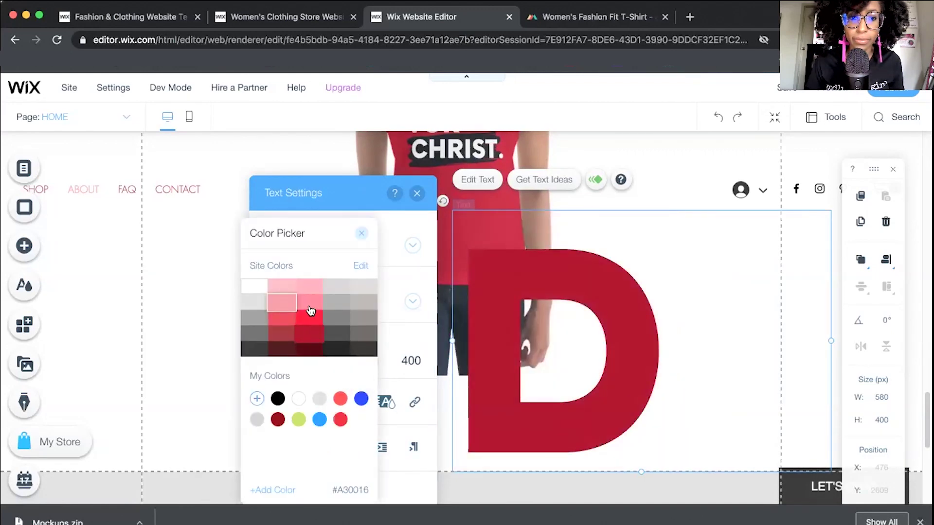
{"action": "left_click", "coordinate": [338, 350]}
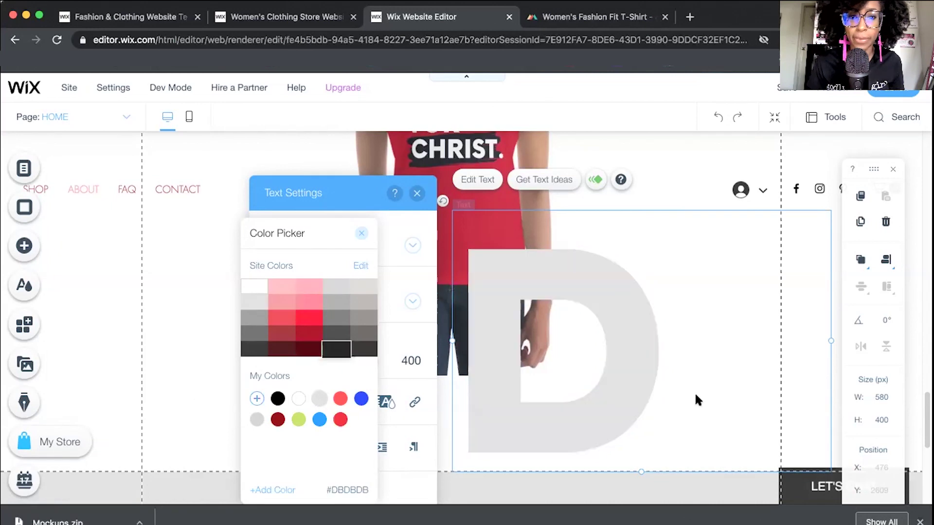
{"action": "double_click", "coordinate": [683, 217]}
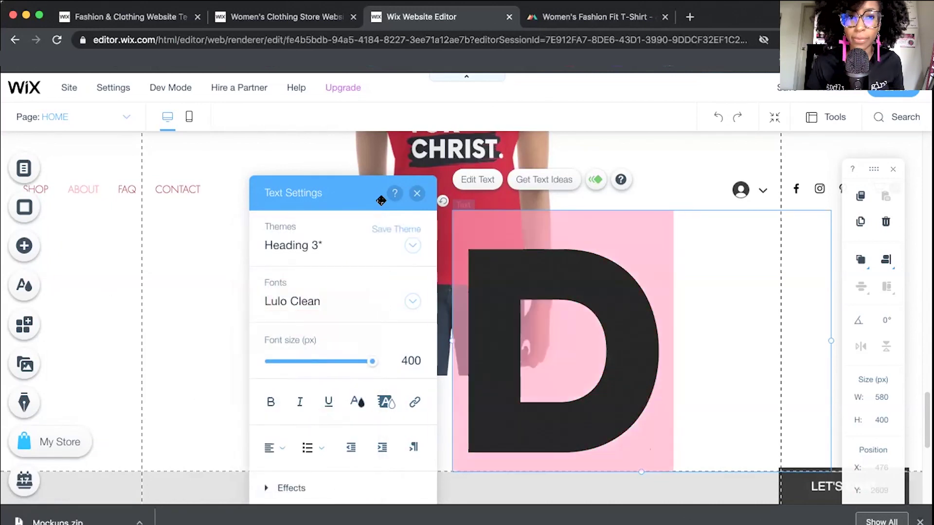
{"action": "left_click", "coordinate": [417, 193]}
{"action": "scroll", "coordinate": [265, 329], "scroll_direction": "up", "scroll_amount": 8}
{"action": "scroll", "coordinate": [278, 309], "scroll_direction": "down", "scroll_amount": 5}
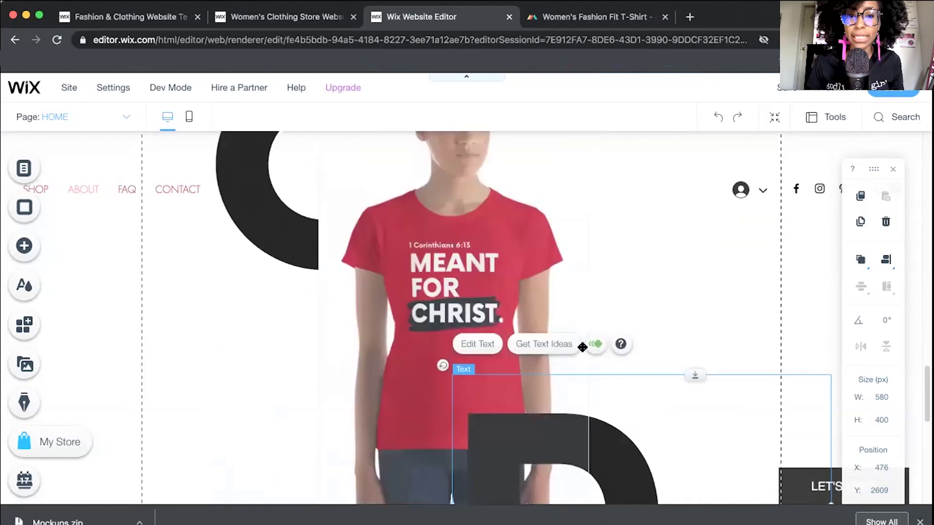
{"action": "scroll", "coordinate": [582, 347], "scroll_direction": "down", "scroll_amount": 4}
Make the footer strip's background bright red instead of pink.
{"action": "left_click", "coordinate": [490, 265]}
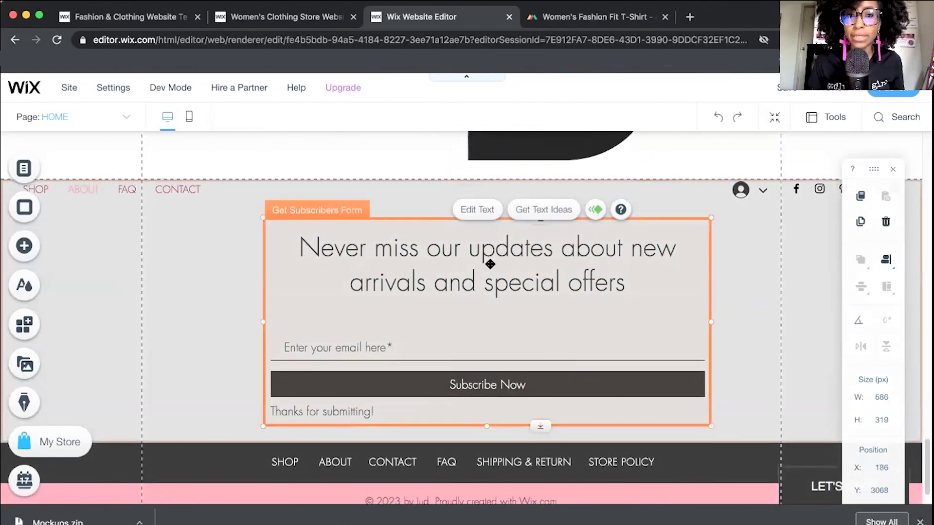
{"action": "scroll", "coordinate": [394, 316], "scroll_direction": "down", "scroll_amount": 1}
{"action": "scroll", "coordinate": [394, 316], "scroll_direction": "down", "scroll_amount": 1}
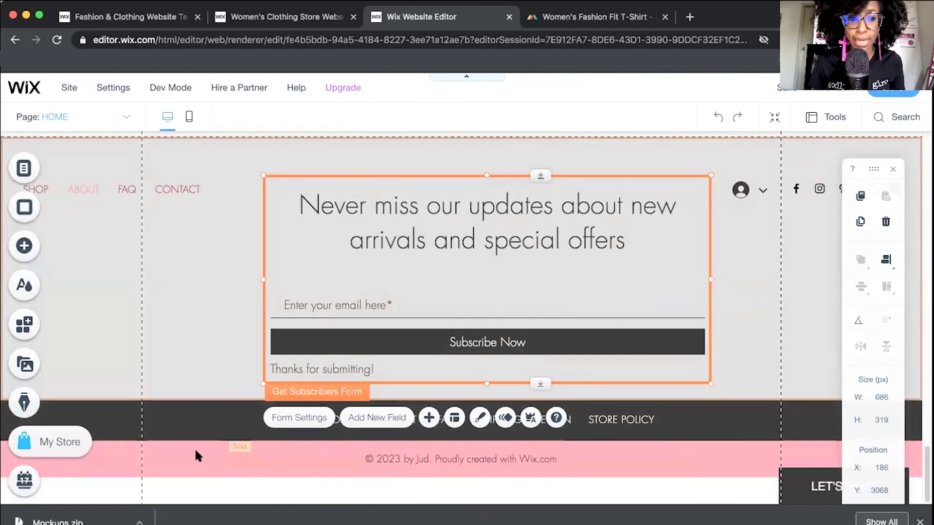
{"action": "left_click", "coordinate": [162, 459]}
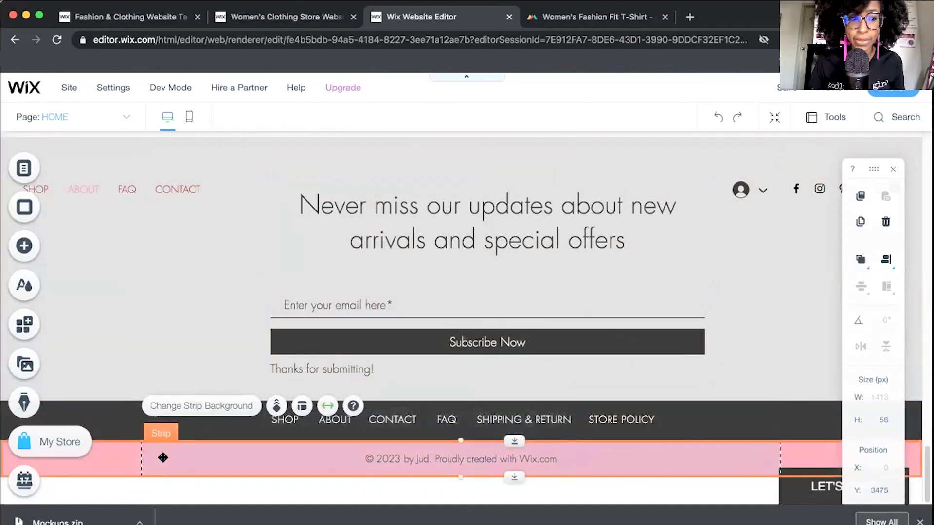
{"action": "double_click", "coordinate": [114, 460]}
{"action": "left_click", "coordinate": [739, 316]}
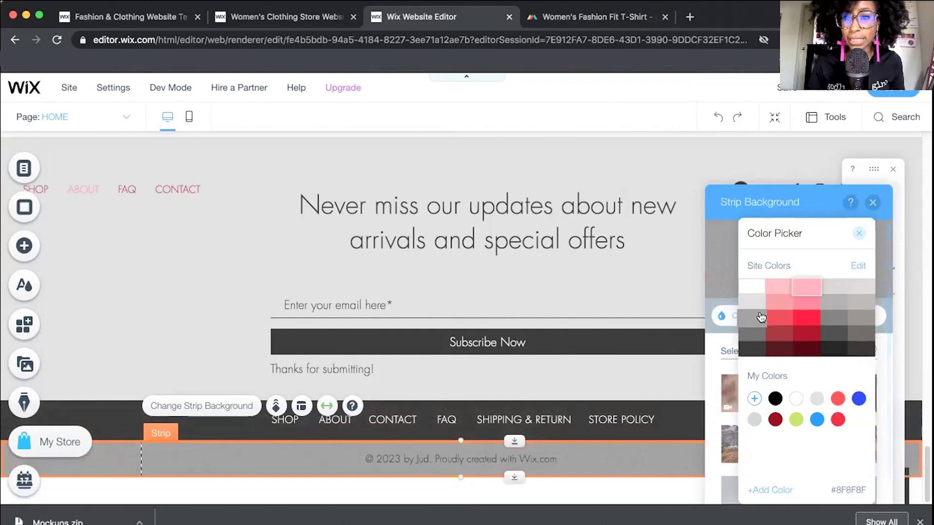
{"action": "left_click", "coordinate": [806, 317]}
{"action": "left_click", "coordinate": [392, 455]}
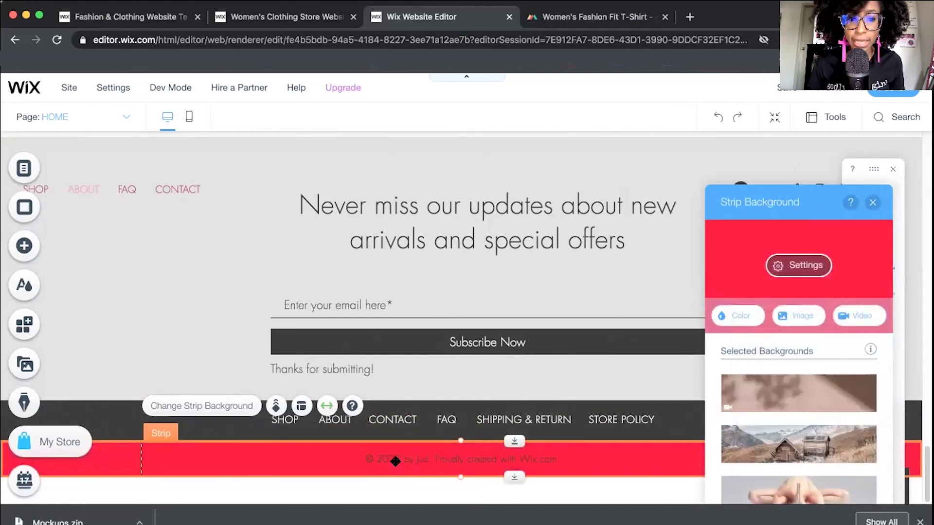
Begin rewriting the footer copyright line toward '© 2021 by Christian Dating Advice'.
{"action": "left_click", "coordinate": [395, 460]}
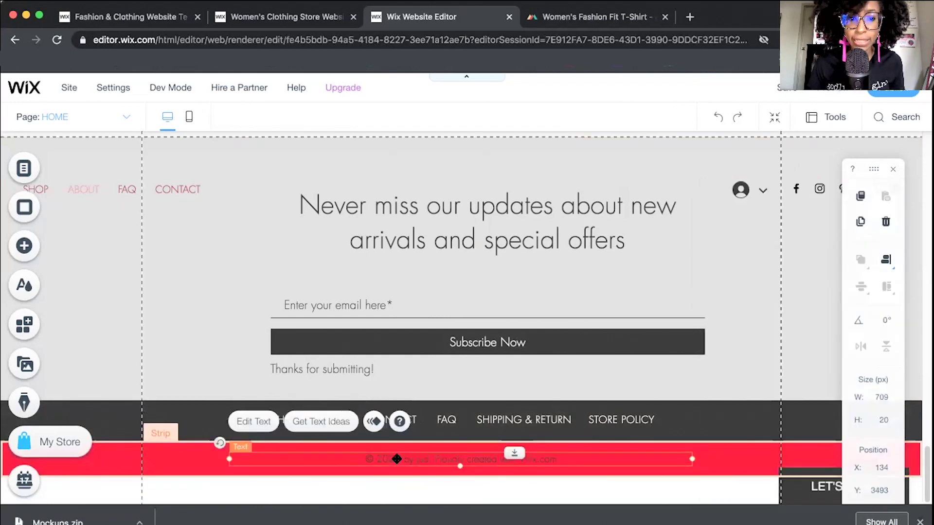
{"action": "left_click", "coordinate": [251, 421]}
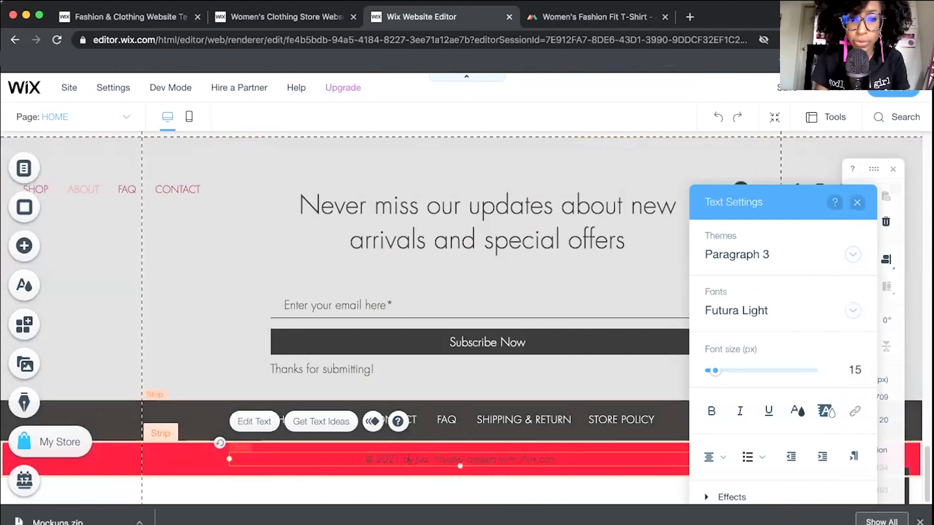
{"action": "key", "text": "shift+End"}
{"action": "type", "text": "Cm"}
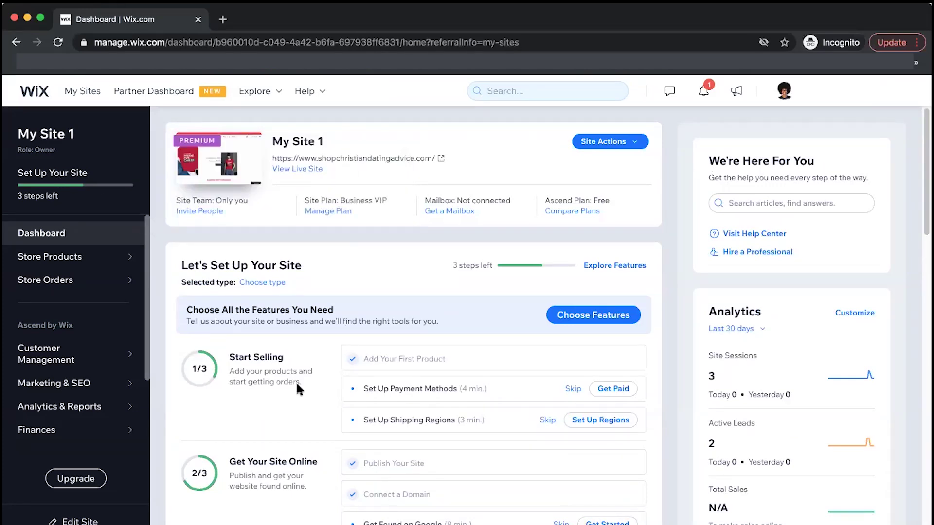
Connect Wix credit/debit card payments without PayPal, confirming no prohibited products are sold.
{"action": "scroll", "coordinate": [393, 258], "scroll_direction": "down", "scroll_amount": 3}
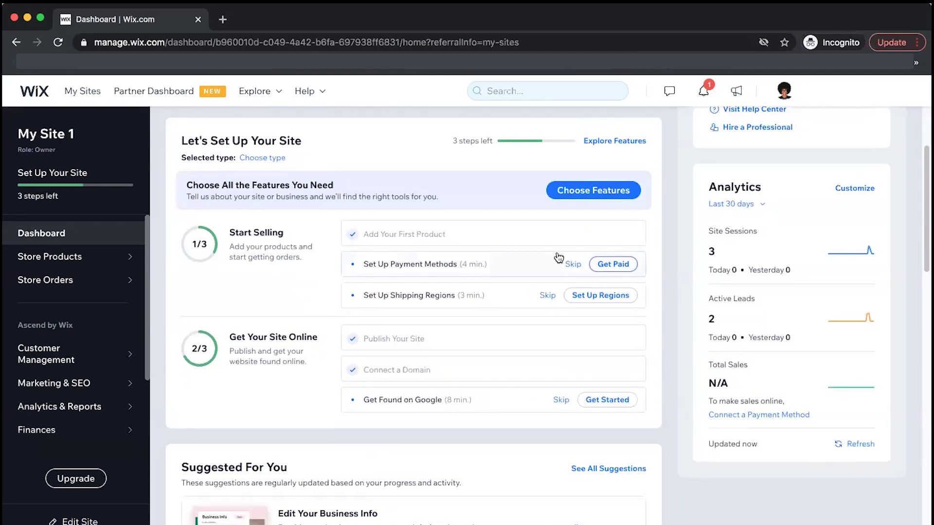
{"action": "left_click", "coordinate": [613, 266]}
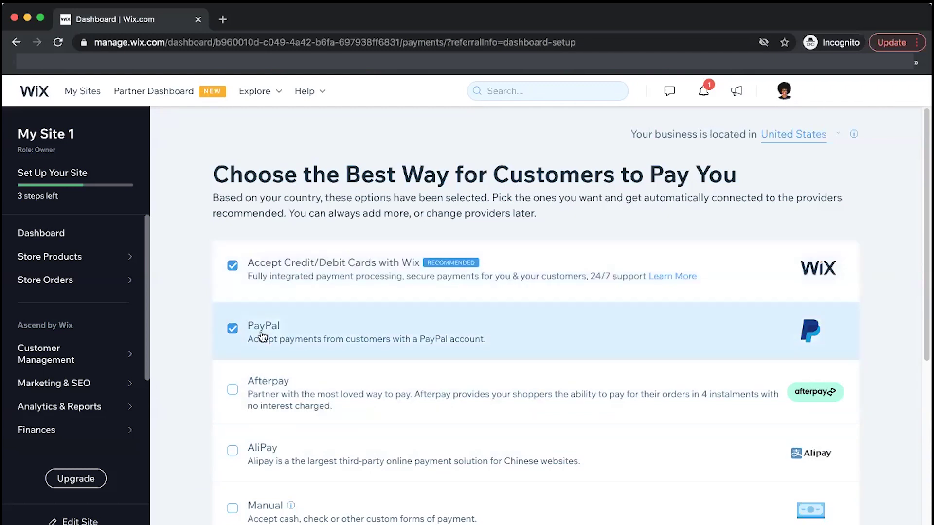
{"action": "left_click", "coordinate": [234, 329]}
{"action": "scroll", "coordinate": [433, 336], "scroll_direction": "down", "scroll_amount": 5}
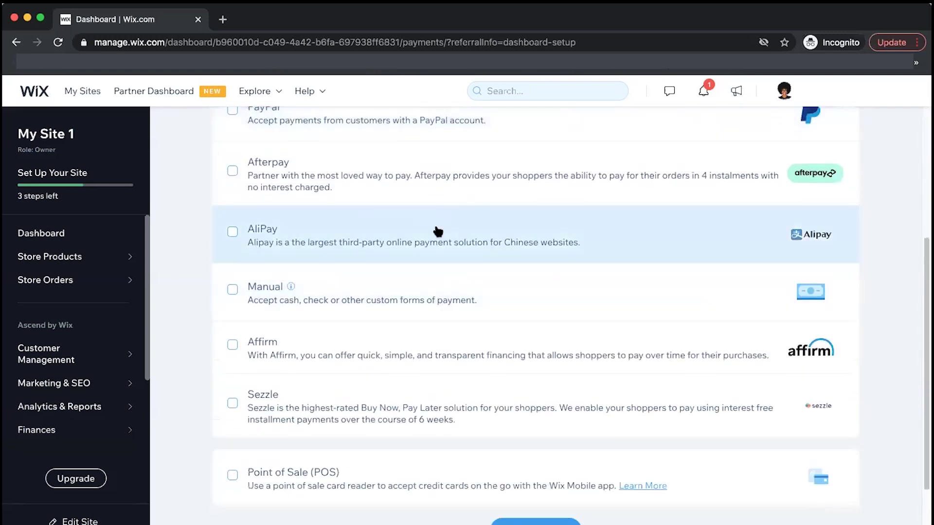
{"action": "scroll", "coordinate": [402, 425], "scroll_direction": "down", "scroll_amount": 2}
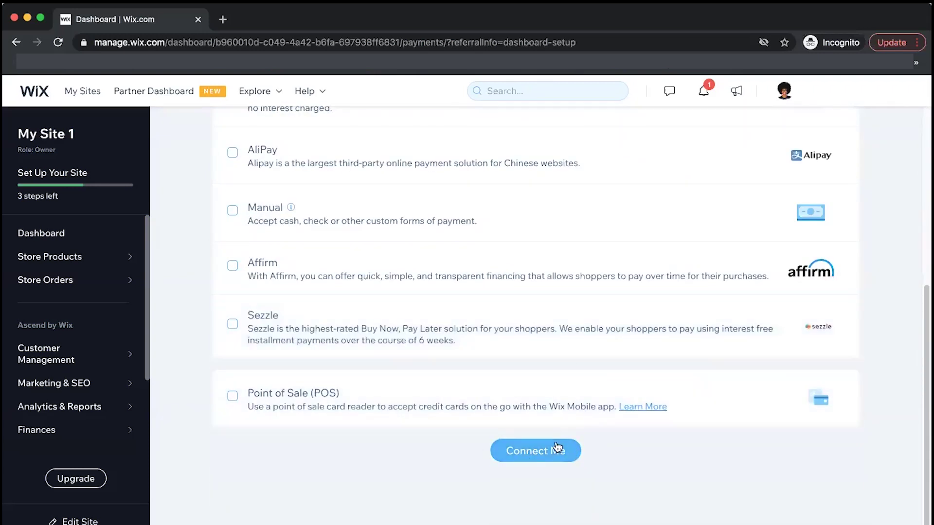
{"action": "left_click", "coordinate": [545, 448]}
{"action": "scroll", "coordinate": [543, 446], "scroll_direction": "down", "scroll_amount": 3}
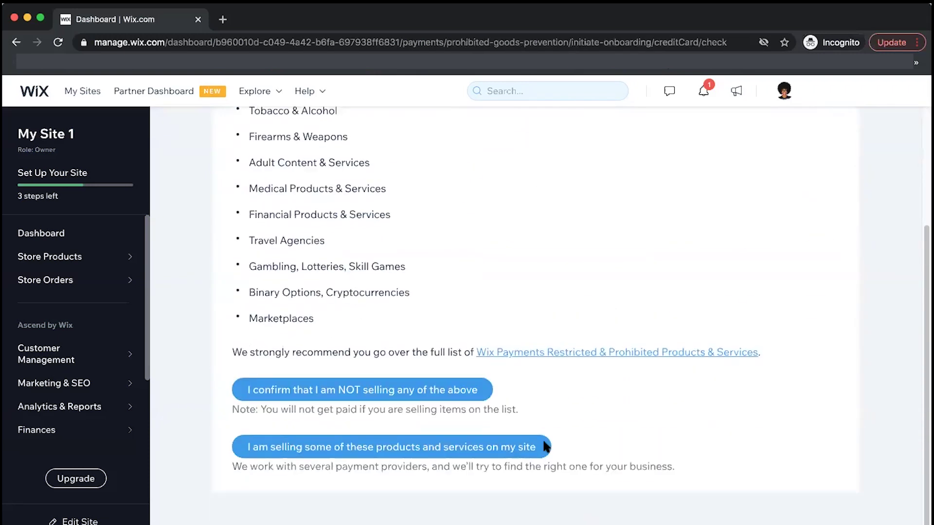
{"action": "scroll", "coordinate": [543, 446], "scroll_direction": "up", "scroll_amount": 3}
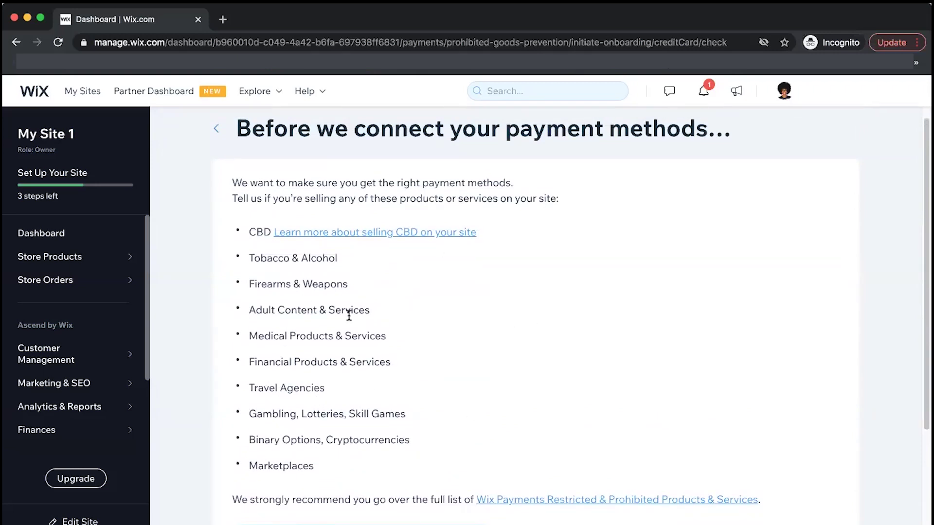
{"action": "scroll", "coordinate": [348, 315], "scroll_direction": "down", "scroll_amount": 3}
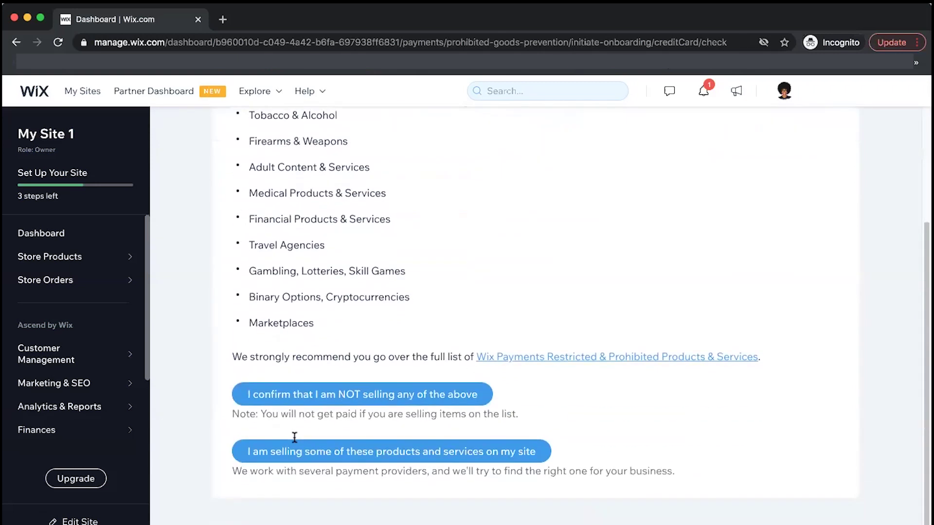
{"action": "left_click", "coordinate": [390, 391]}
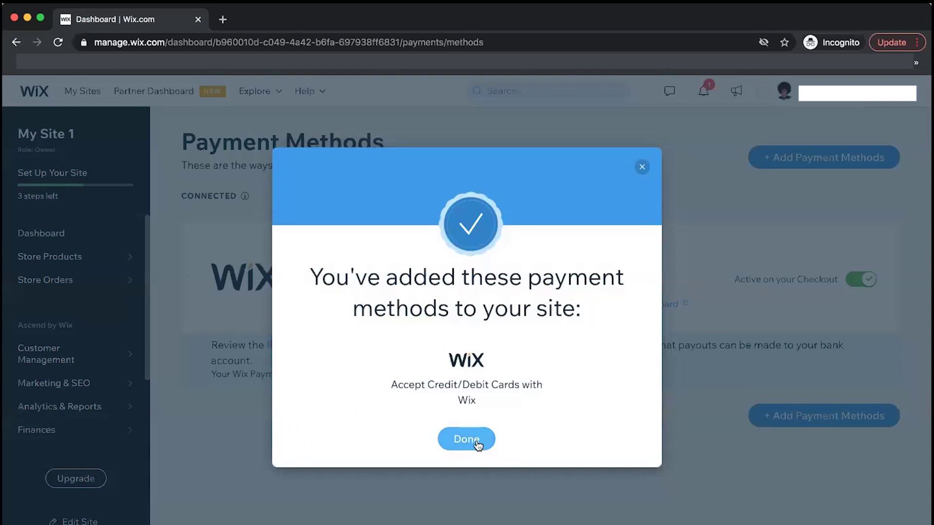
{"action": "left_click", "coordinate": [467, 439]}
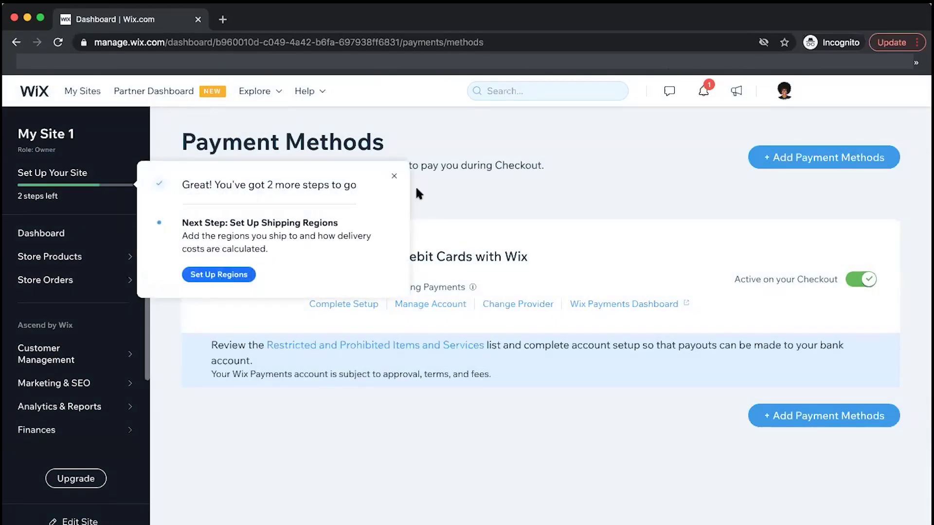
Open the shipping regions and review the Domestic region's free shipping rule.
{"action": "left_click", "coordinate": [229, 278]}
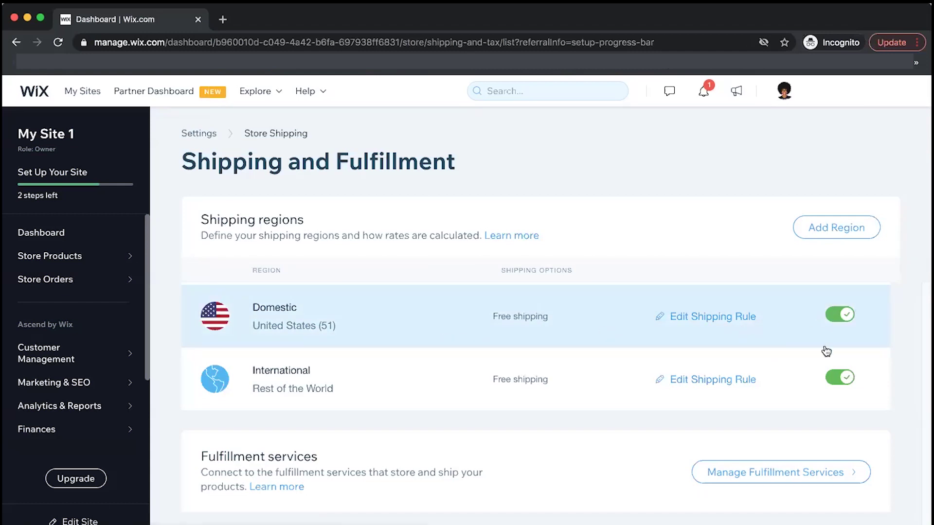
{"action": "left_click", "coordinate": [664, 321]}
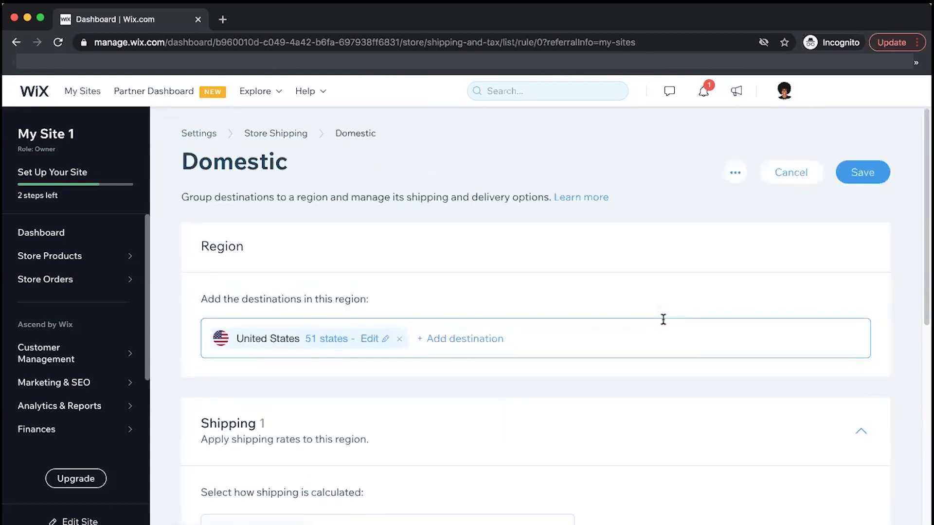
{"action": "scroll", "coordinate": [579, 431], "scroll_direction": "down", "scroll_amount": 6}
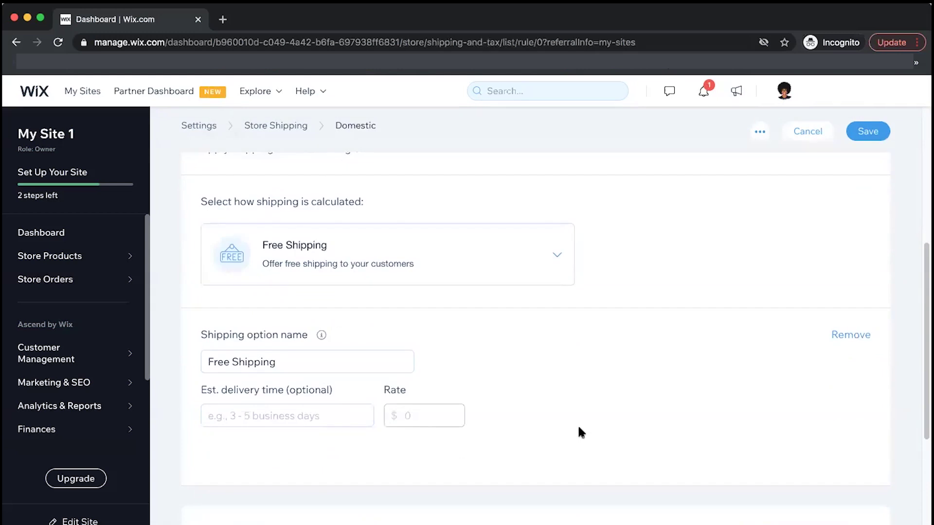
{"action": "scroll", "coordinate": [464, 327], "scroll_direction": "down", "scroll_amount": 1}
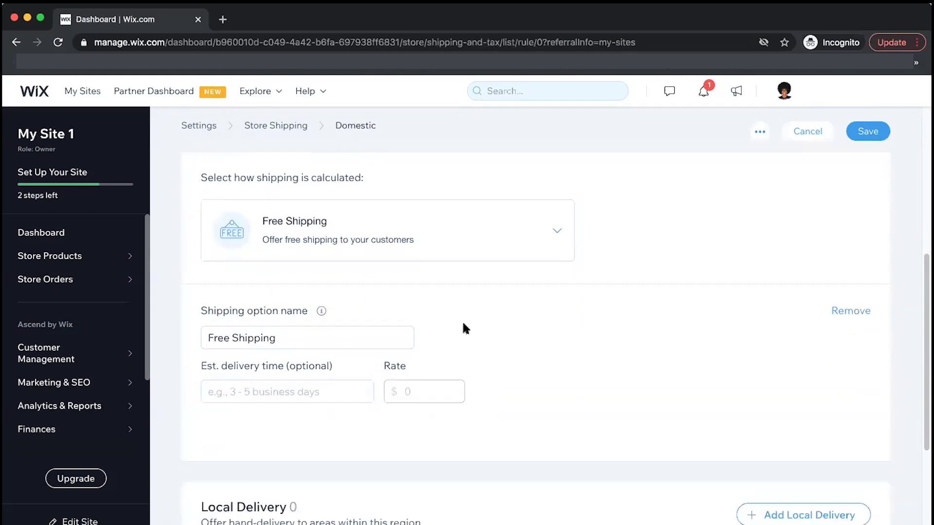
{"action": "scroll", "coordinate": [462, 327], "scroll_direction": "down", "scroll_amount": 3}
{"action": "scroll", "coordinate": [462, 329], "scroll_direction": "up", "scroll_amount": 10}
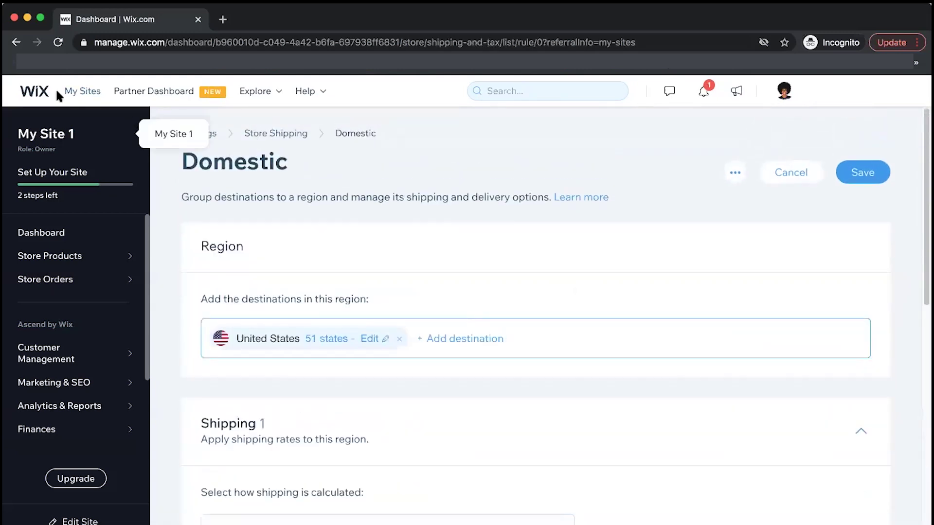
Back in the regions list, toggle International shipping off and back on to keep it.
{"action": "left_click", "coordinate": [17, 43]}
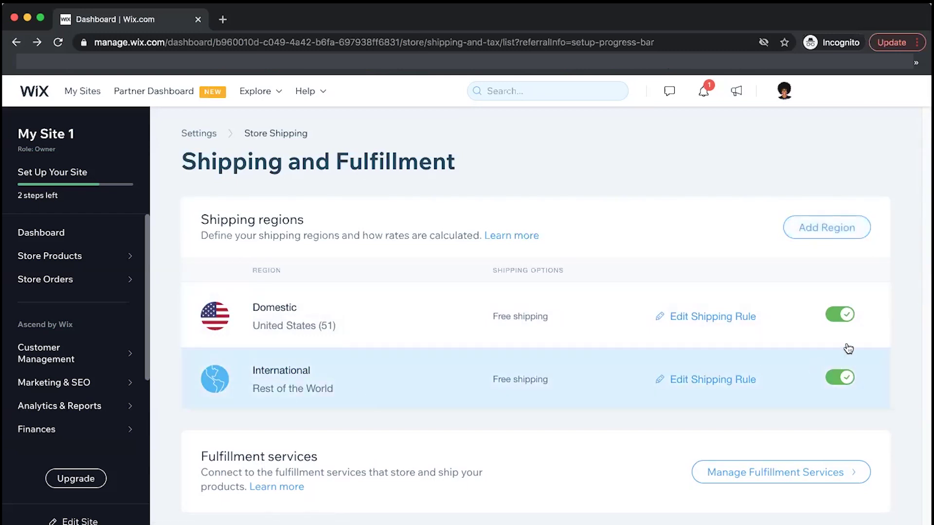
{"action": "left_click", "coordinate": [846, 382]}
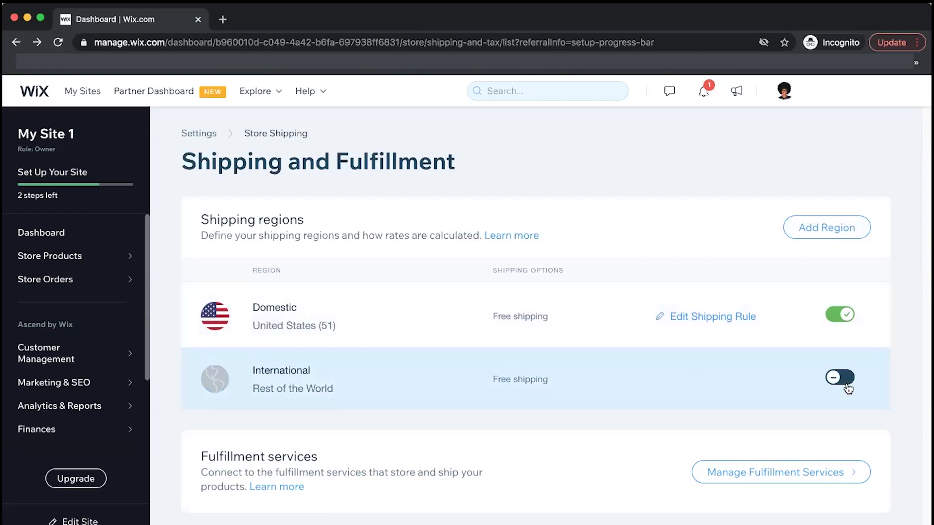
{"action": "left_click", "coordinate": [844, 381]}
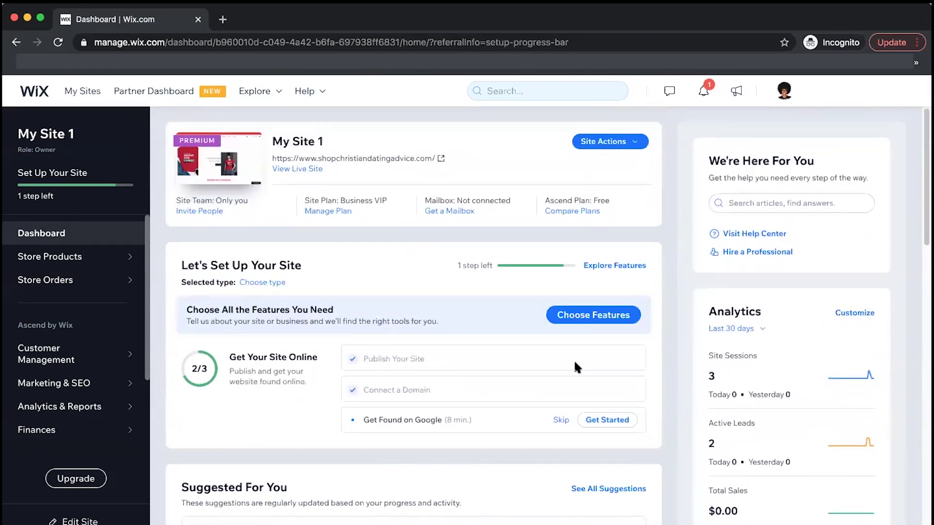
Scroll to Set Up Store Tax and open the store tax settings.
{"action": "scroll", "coordinate": [575, 357], "scroll_direction": "down", "scroll_amount": 10}
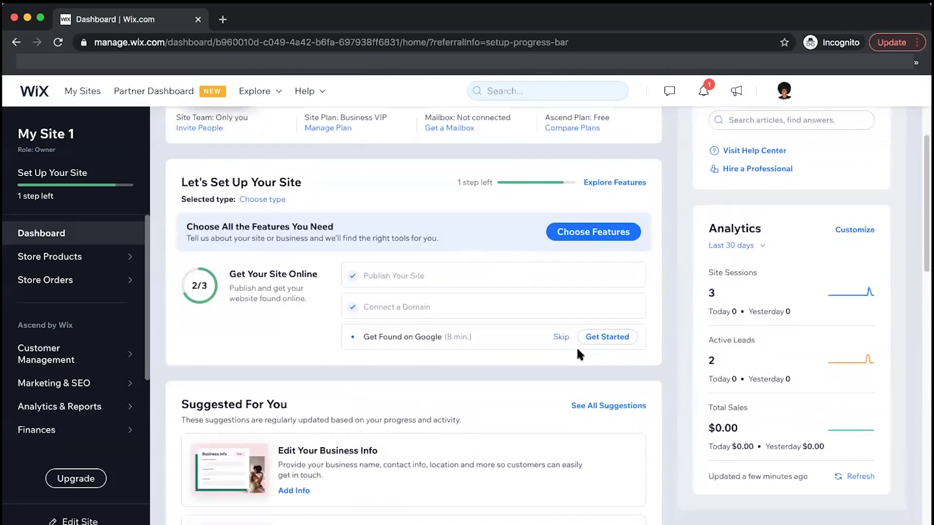
{"action": "scroll", "coordinate": [577, 354], "scroll_direction": "down", "scroll_amount": 3}
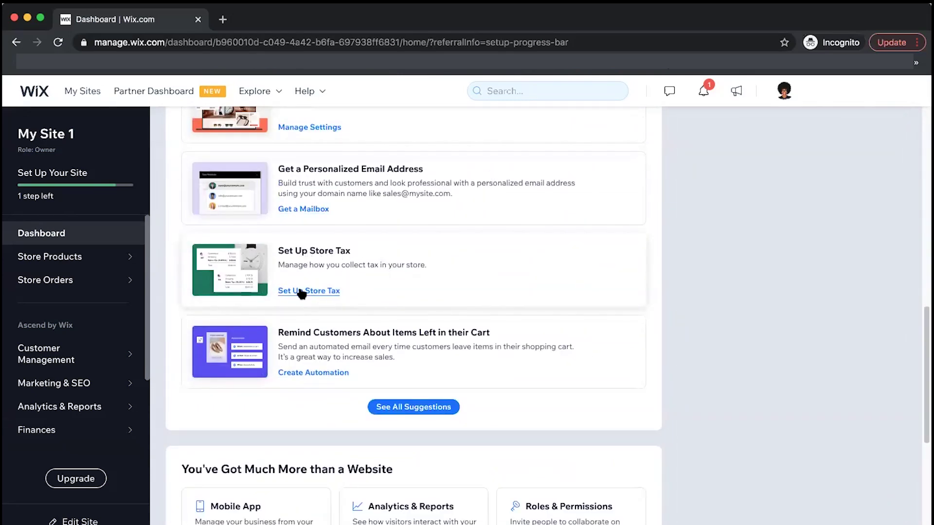
{"action": "left_click", "coordinate": [308, 290]}
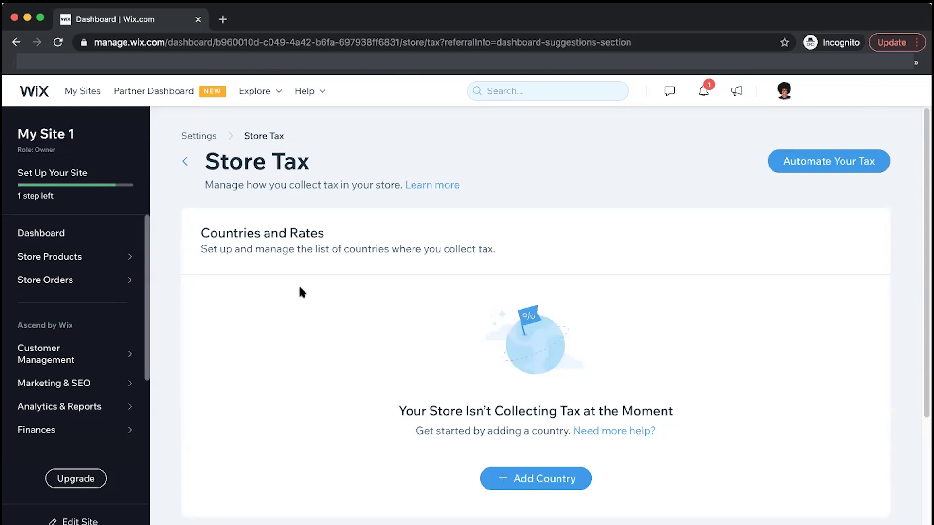
Try Automate Your Tax and Add Country, then view the Business Premium upgrade options.
{"action": "left_click", "coordinate": [823, 158]}
{"action": "left_click", "coordinate": [541, 481]}
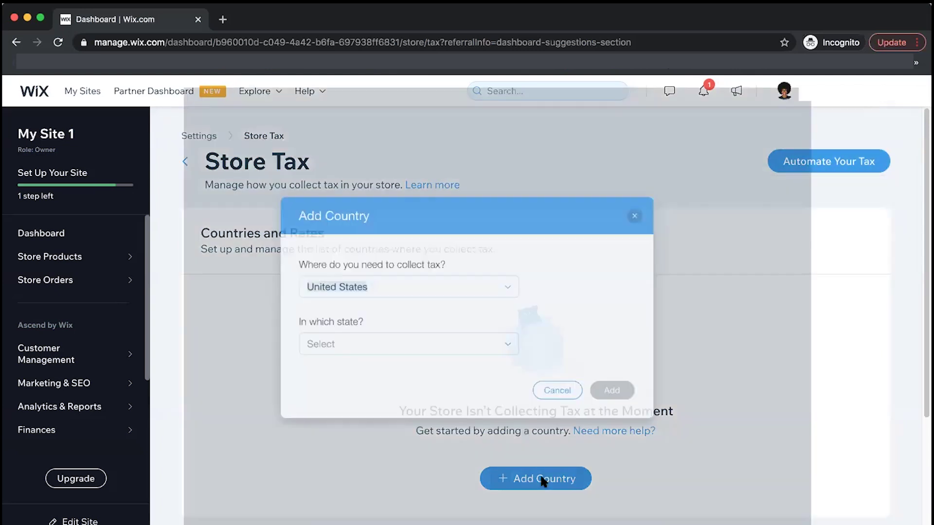
{"action": "left_click", "coordinate": [89, 470]}
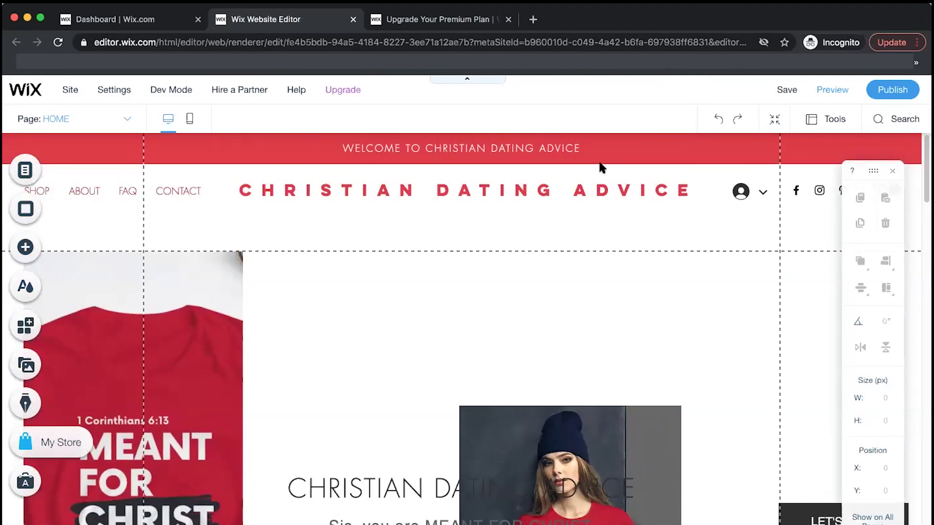
In the mobile layout, reduce the site title font from 18px to 9px with A-.
{"action": "left_click", "coordinate": [191, 120]}
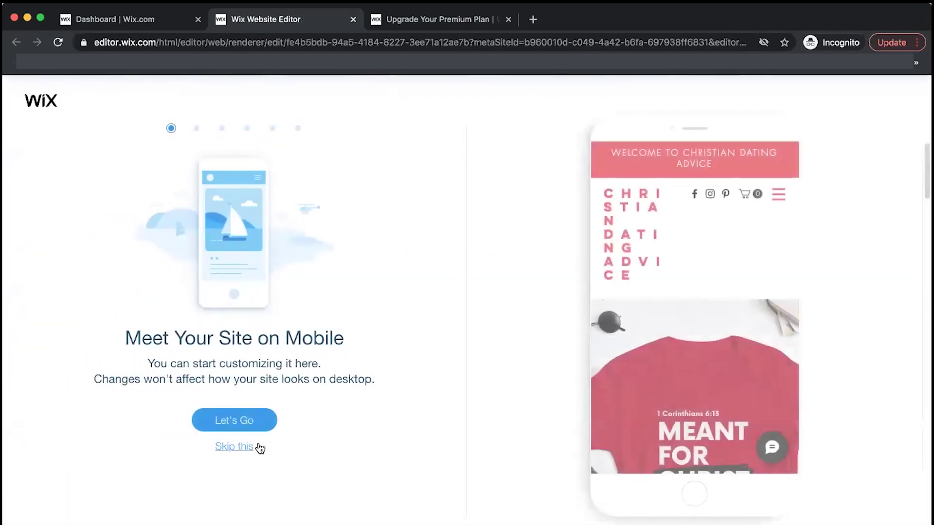
{"action": "left_click", "coordinate": [234, 447]}
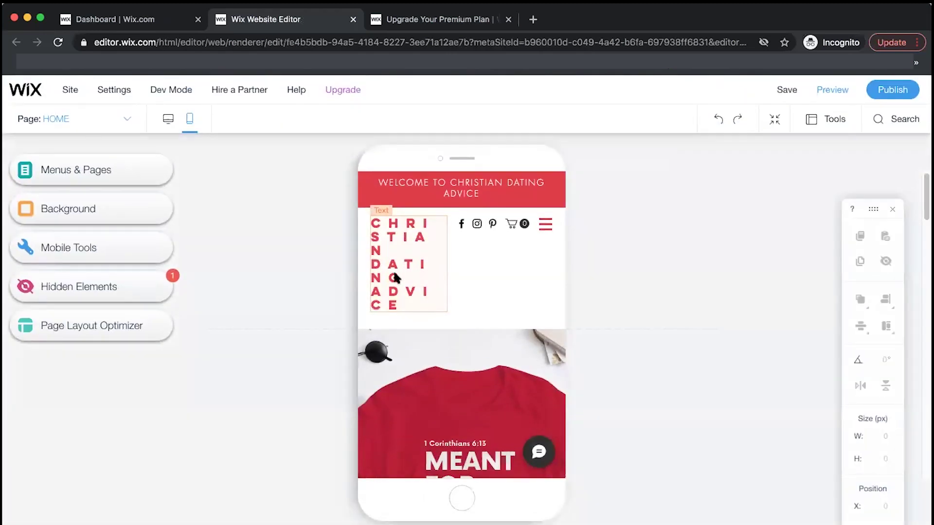
{"action": "left_click", "coordinate": [409, 265]}
{"action": "left_click", "coordinate": [408, 190]}
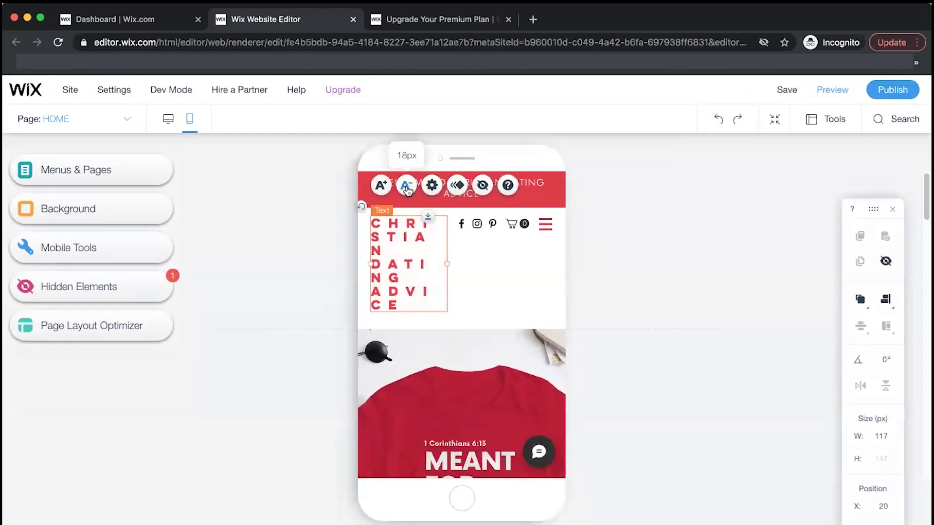
{"action": "left_click", "coordinate": [408, 190]}
{"action": "left_click", "coordinate": [408, 189]}
{"action": "left_click", "coordinate": [407, 190]}
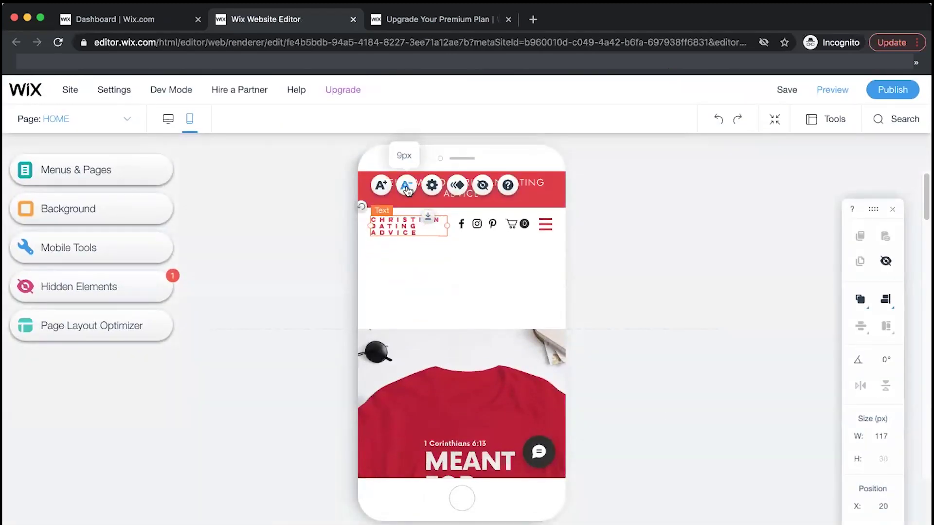
{"action": "left_click", "coordinate": [471, 354]}
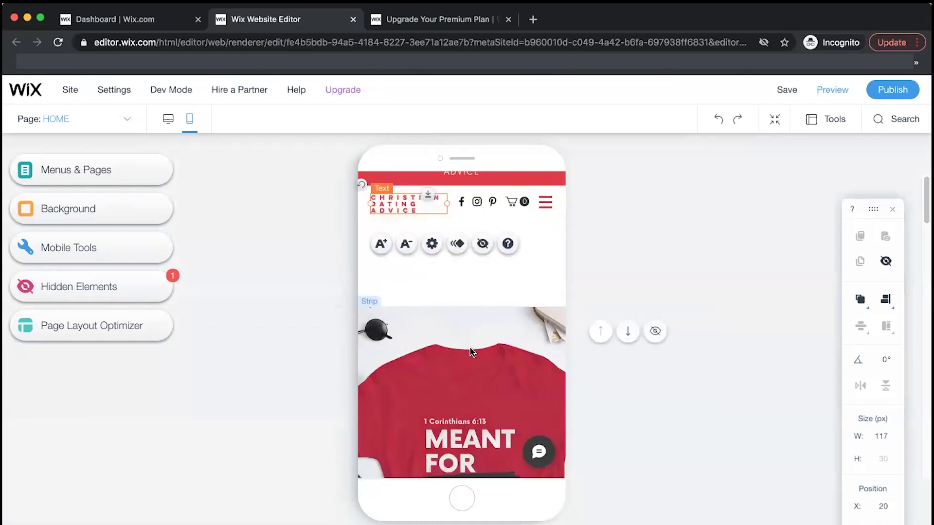
{"action": "scroll", "coordinate": [470, 353], "scroll_direction": "down", "scroll_amount": 3}
{"action": "scroll", "coordinate": [470, 352], "scroll_direction": "down", "scroll_amount": 10}
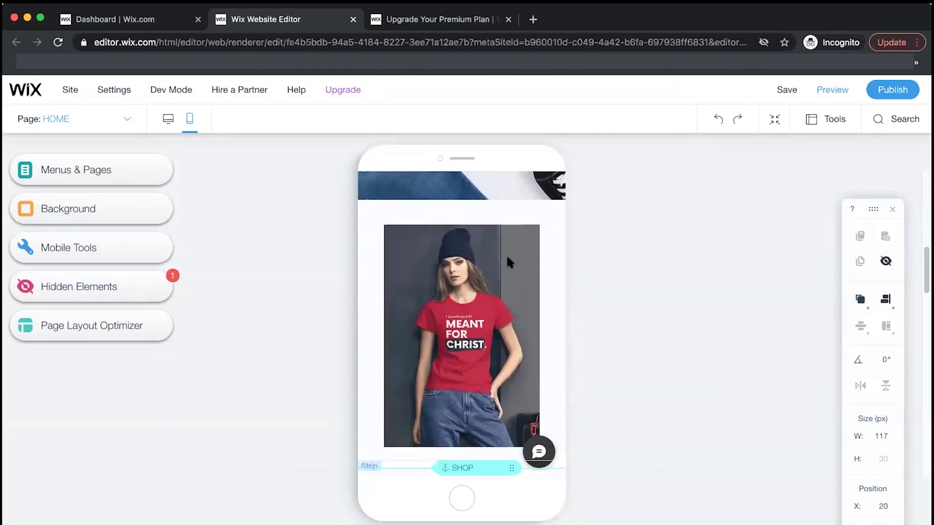
{"action": "scroll", "coordinate": [509, 263], "scroll_direction": "down", "scroll_amount": 10}
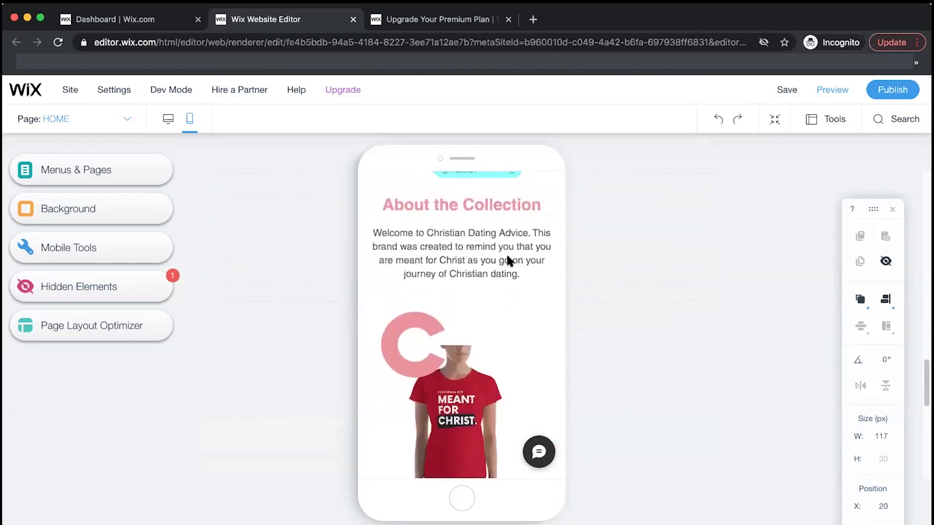
{"action": "scroll", "coordinate": [509, 262], "scroll_direction": "down", "scroll_amount": 5}
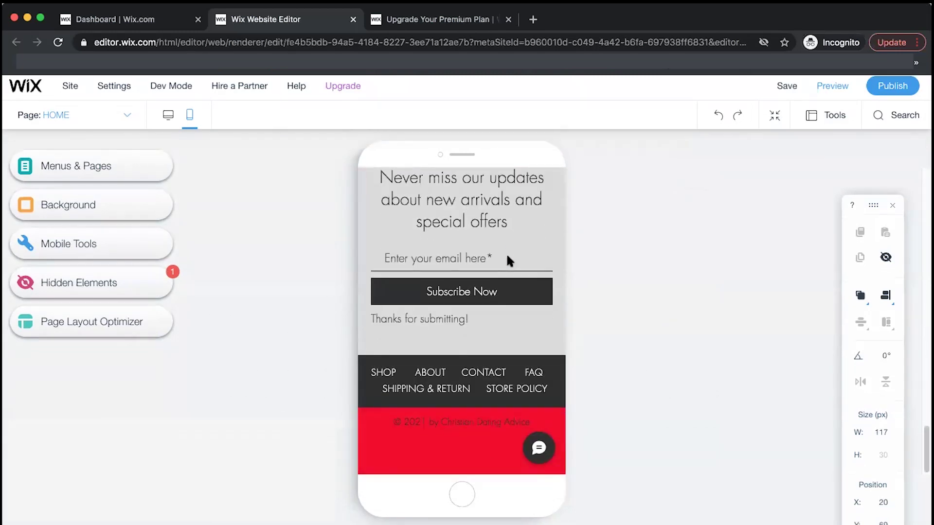
{"action": "scroll", "coordinate": [508, 261], "scroll_direction": "up", "scroll_amount": 10}
{"action": "scroll", "coordinate": [508, 261], "scroll_direction": "up", "scroll_amount": 10}
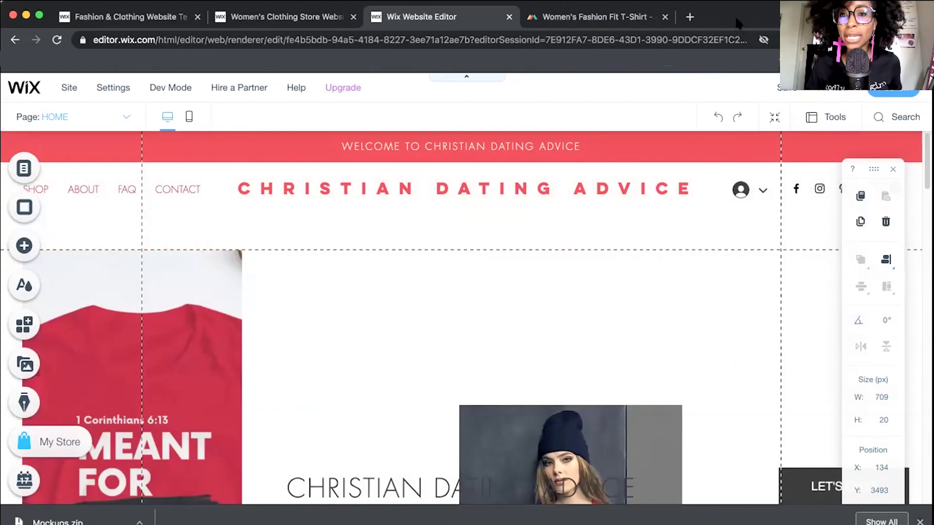
Preview the site, then open and close the Meant For Christ shirt's quick view.
{"action": "left_click", "coordinate": [836, 88]}
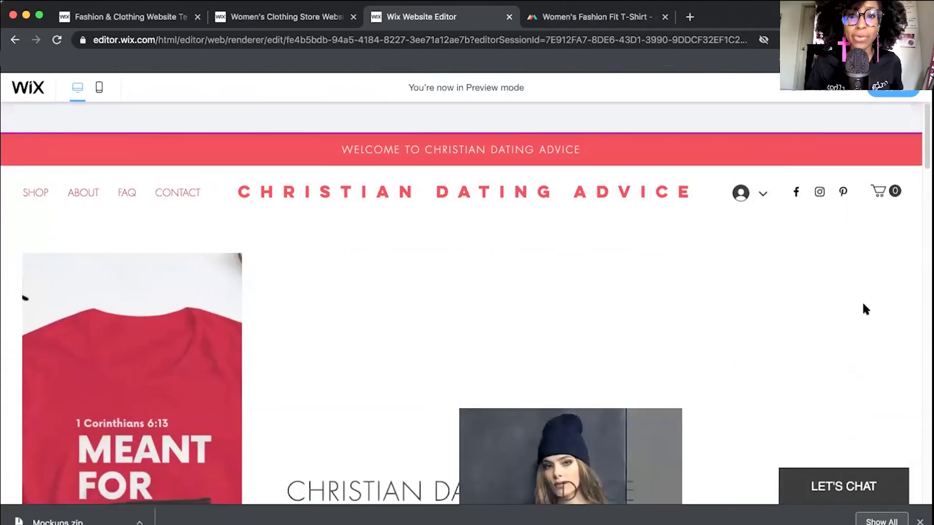
{"action": "scroll", "coordinate": [876, 336], "scroll_direction": "down", "scroll_amount": 10}
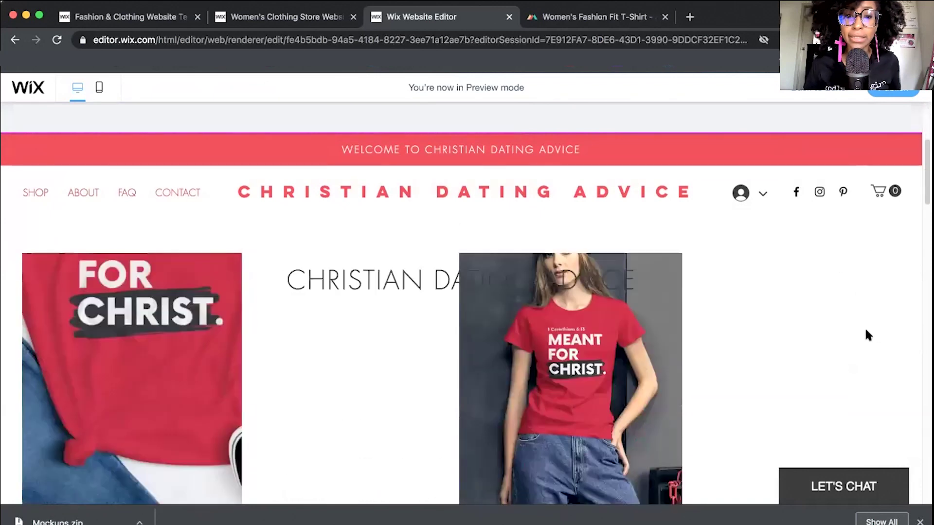
{"action": "scroll", "coordinate": [850, 344], "scroll_direction": "down", "scroll_amount": 15}
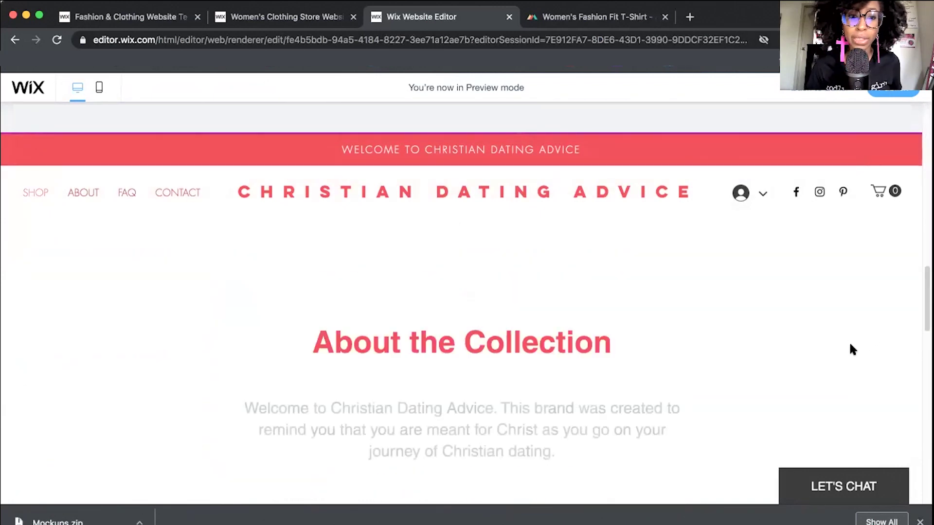
{"action": "scroll", "coordinate": [847, 350], "scroll_direction": "down", "scroll_amount": 3}
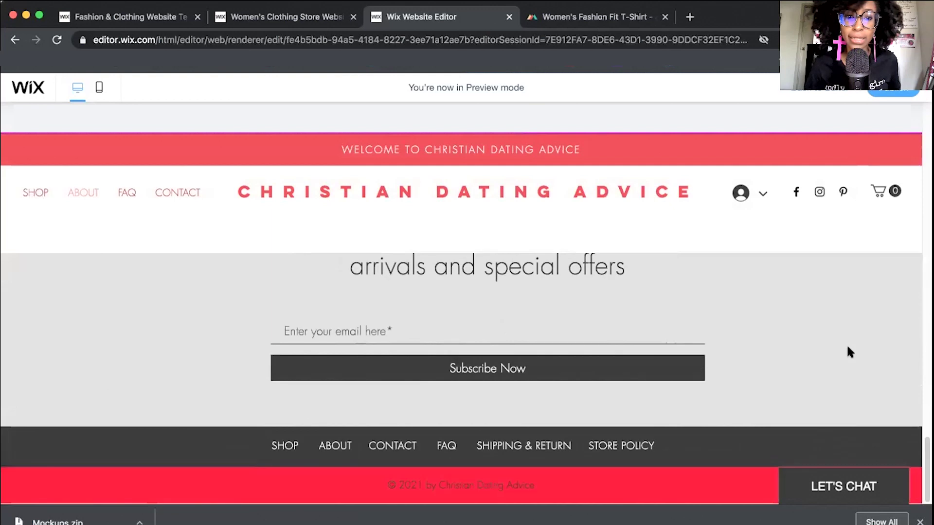
{"action": "scroll", "coordinate": [715, 317], "scroll_direction": "up", "scroll_amount": 15}
{"action": "scroll", "coordinate": [509, 316], "scroll_direction": "down", "scroll_amount": 8}
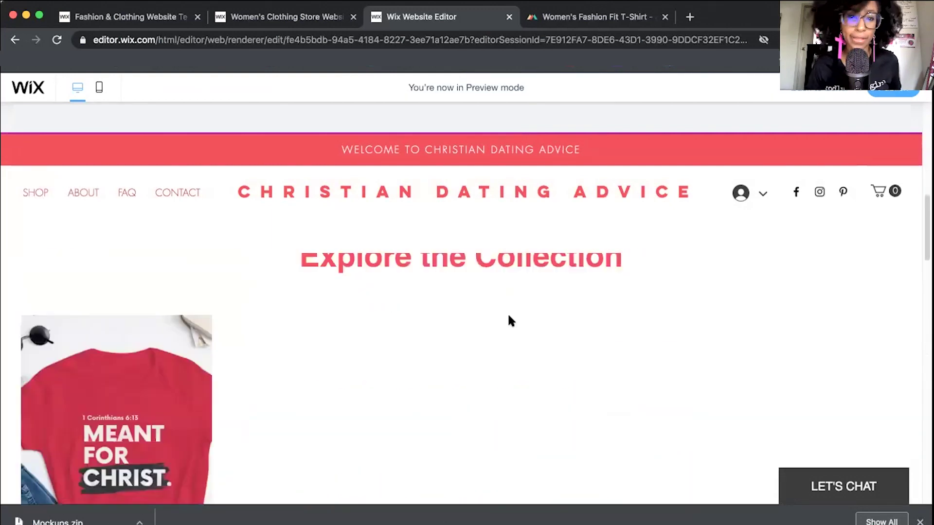
{"action": "left_click", "coordinate": [126, 374]}
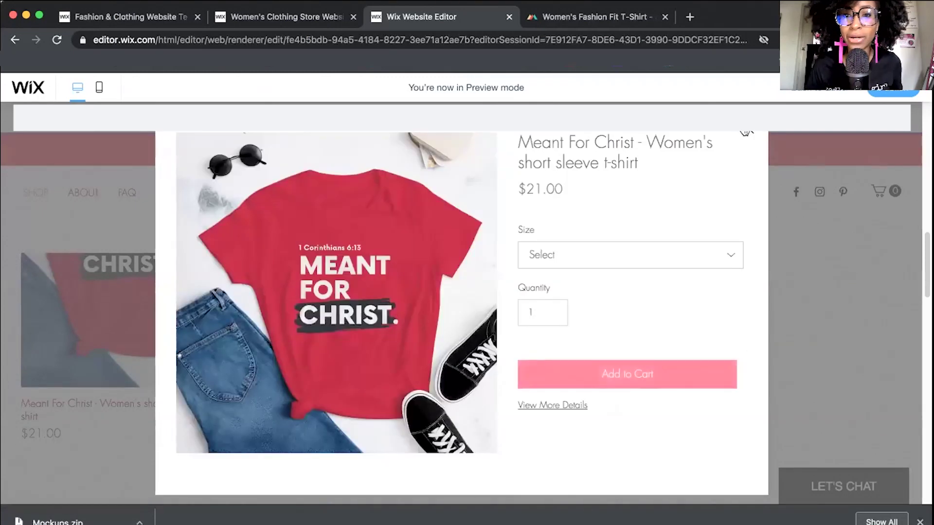
{"action": "left_click", "coordinate": [745, 131]}
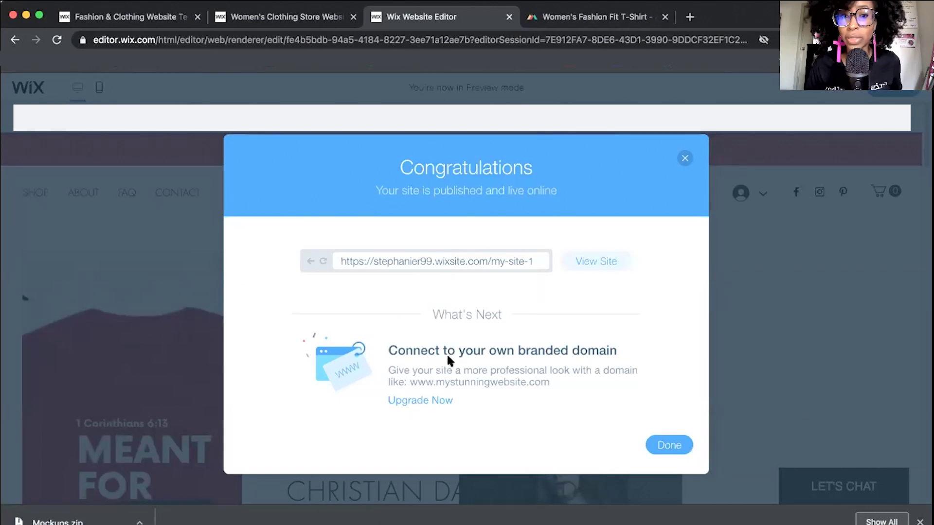
Choose Upgrade Now under 'Connect to your own branded domain' in the Congratulations dialog.
{"action": "left_click", "coordinate": [424, 402]}
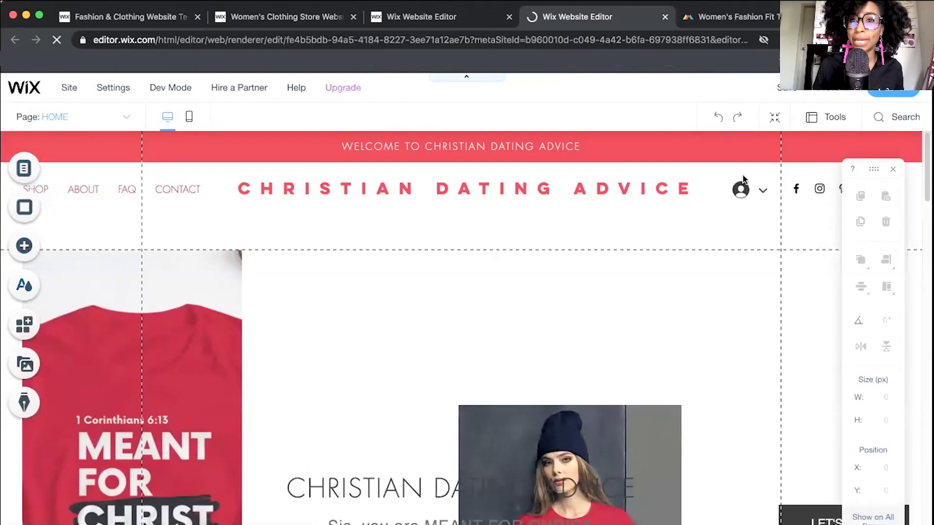
{"action": "scroll", "coordinate": [612, 328], "scroll_direction": "down", "scroll_amount": 15}
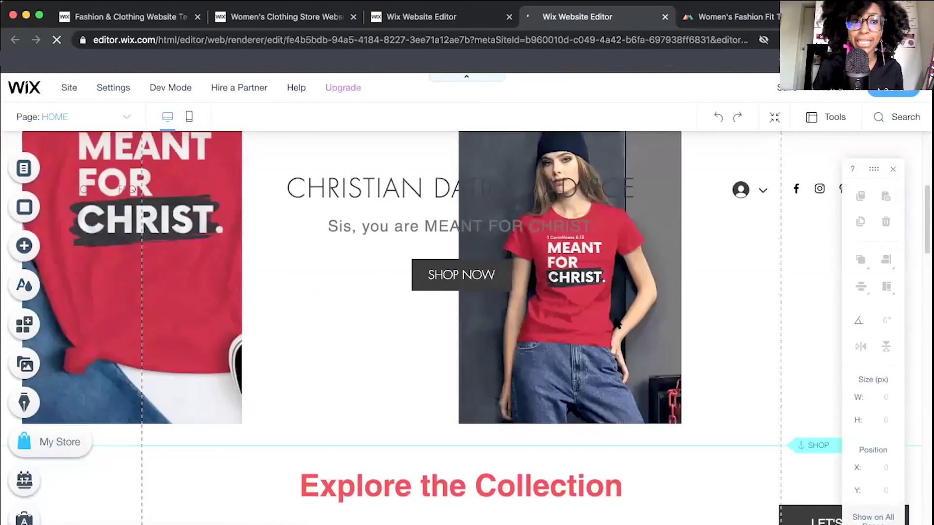
{"action": "scroll", "coordinate": [570, 342], "scroll_direction": "down", "scroll_amount": 8}
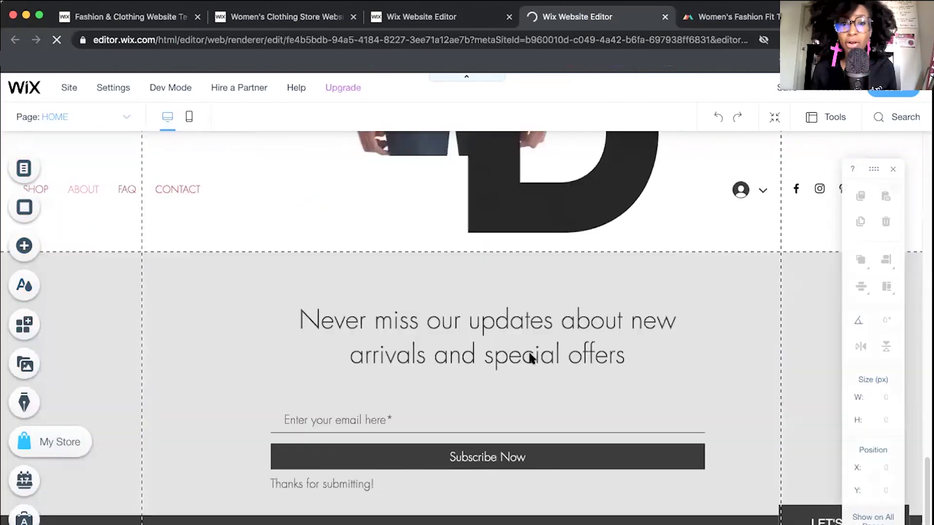
{"action": "scroll", "coordinate": [563, 371], "scroll_direction": "up", "scroll_amount": 20}
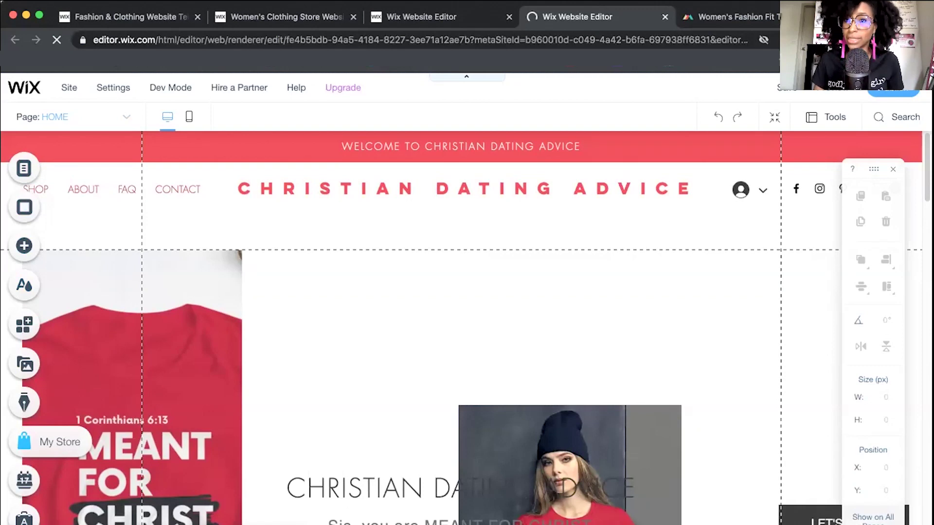
{"action": "scroll", "coordinate": [623, 267], "scroll_direction": "down", "scroll_amount": 10}
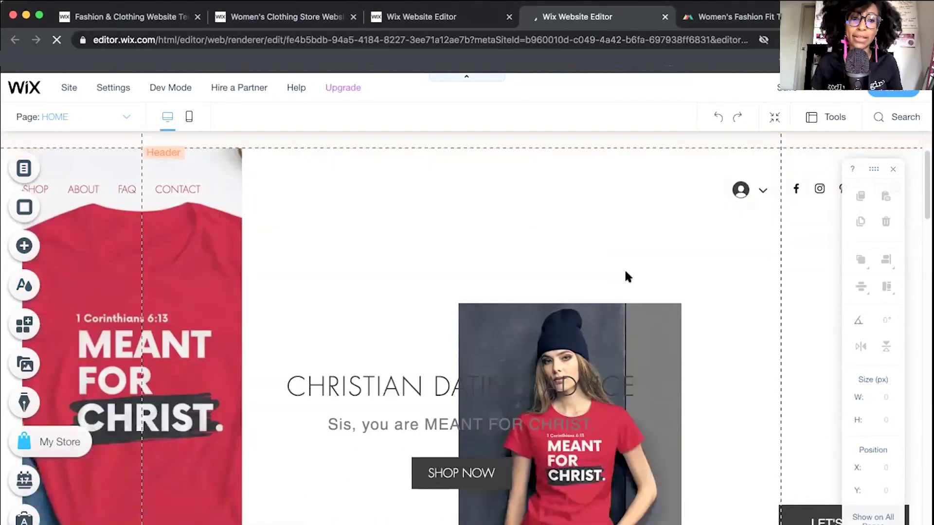
{"action": "scroll", "coordinate": [626, 270], "scroll_direction": "up", "scroll_amount": 10}
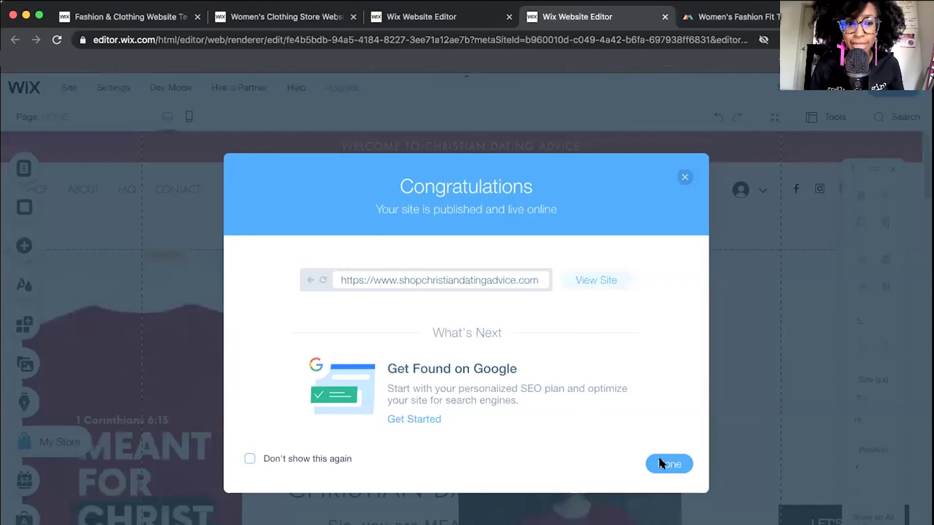
{"action": "left_click", "coordinate": [669, 464]}
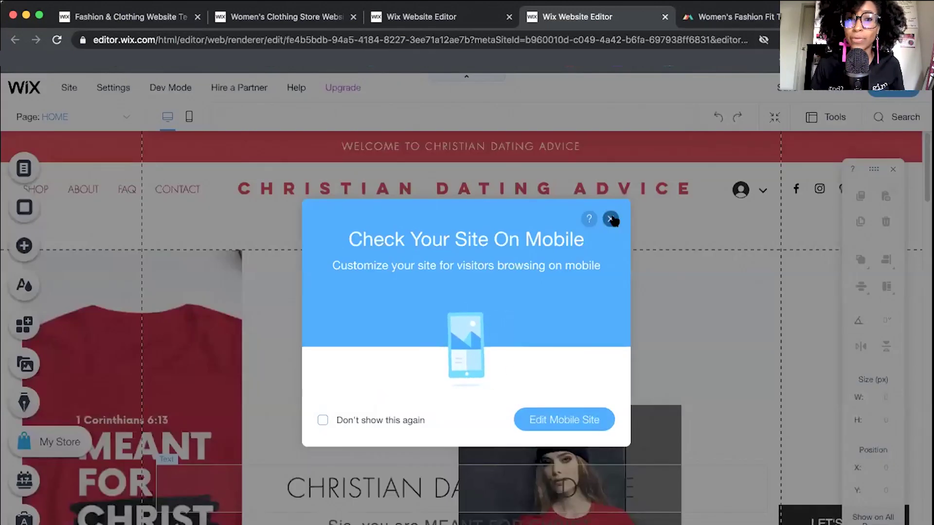
{"action": "left_click", "coordinate": [849, 106]}
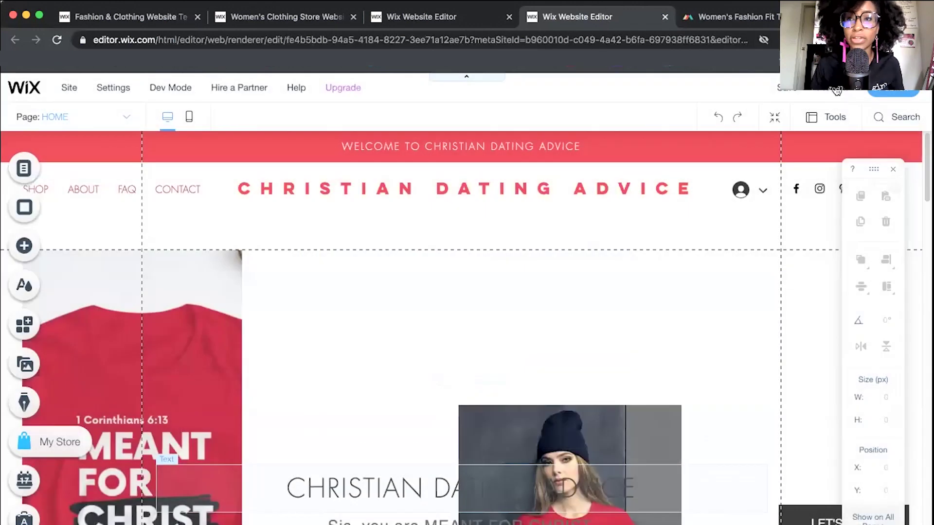
Preview the Christian Dating Advice home page, scrolling down to the footer and back up.
{"action": "left_click", "coordinate": [768, 91]}
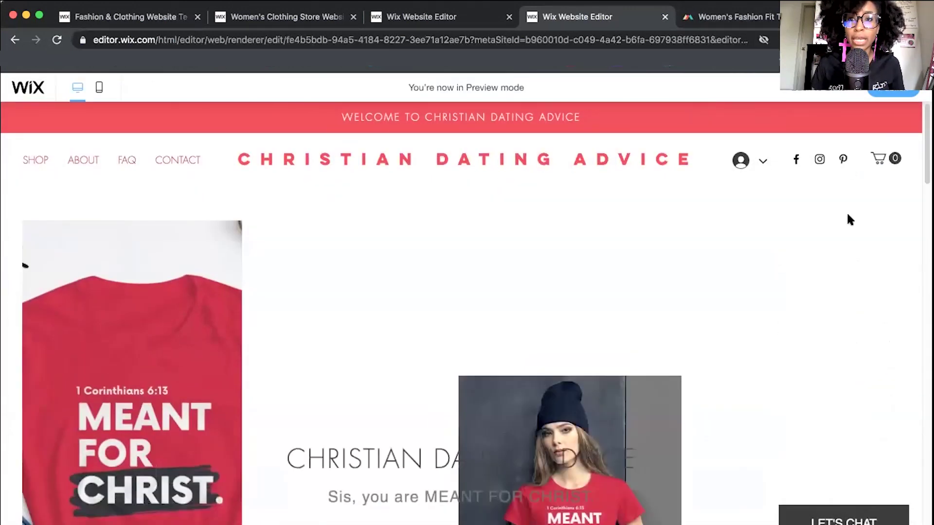
{"action": "scroll", "coordinate": [375, 312], "scroll_direction": "down", "scroll_amount": 10}
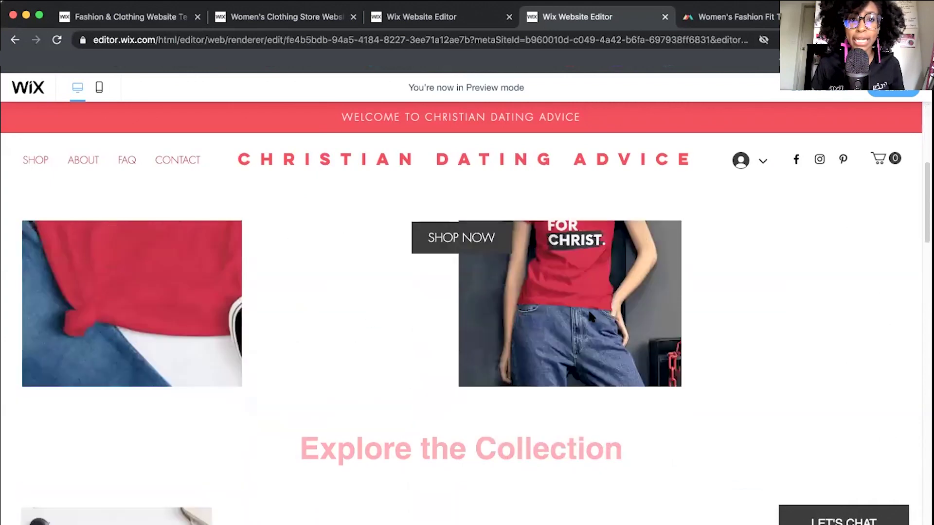
{"action": "scroll", "coordinate": [679, 363], "scroll_direction": "down", "scroll_amount": 10}
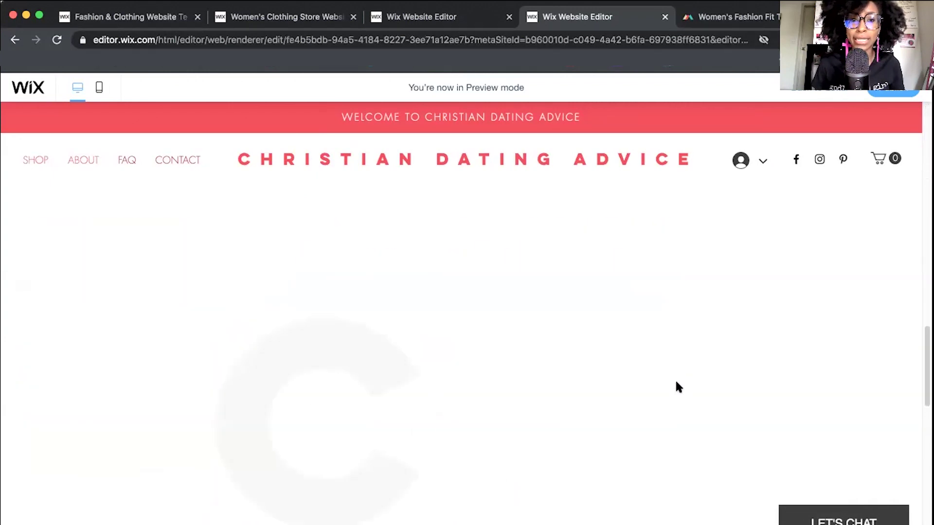
{"action": "scroll", "coordinate": [677, 385], "scroll_direction": "down", "scroll_amount": 5}
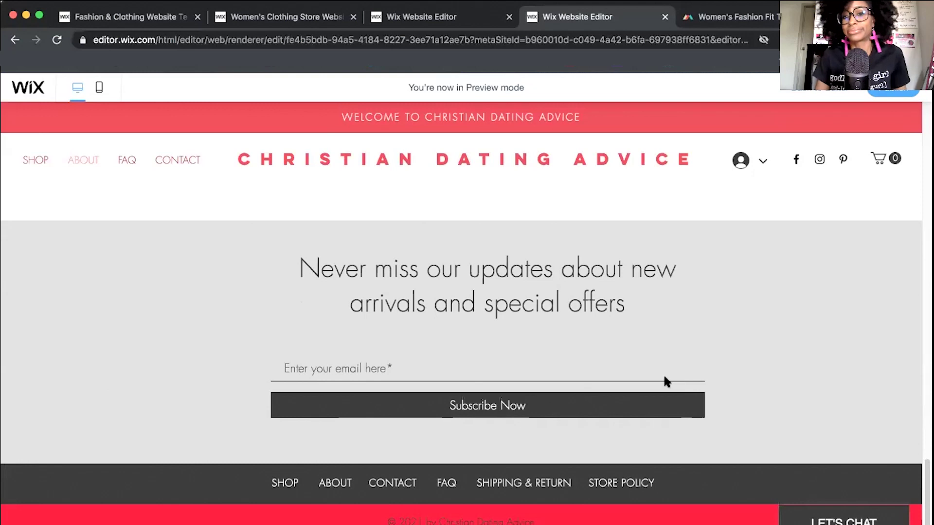
{"action": "scroll", "coordinate": [665, 381], "scroll_direction": "up", "scroll_amount": 15}
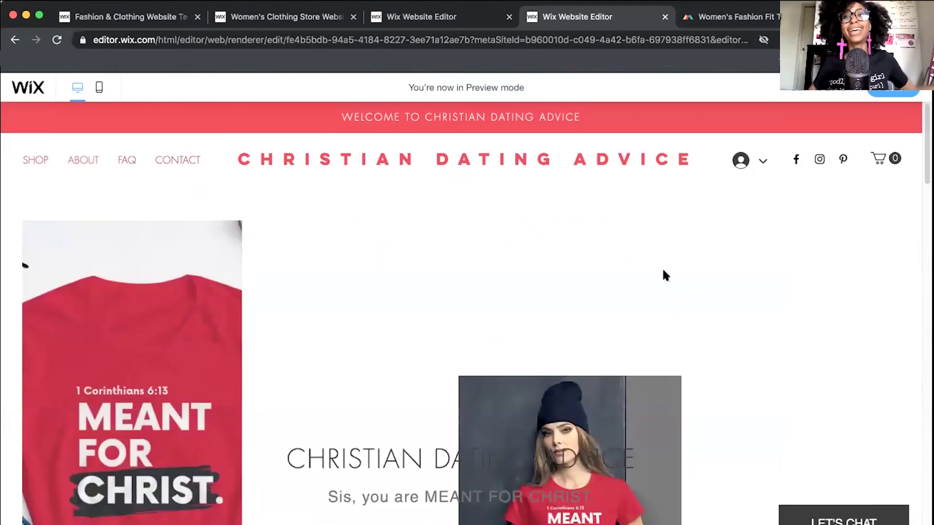